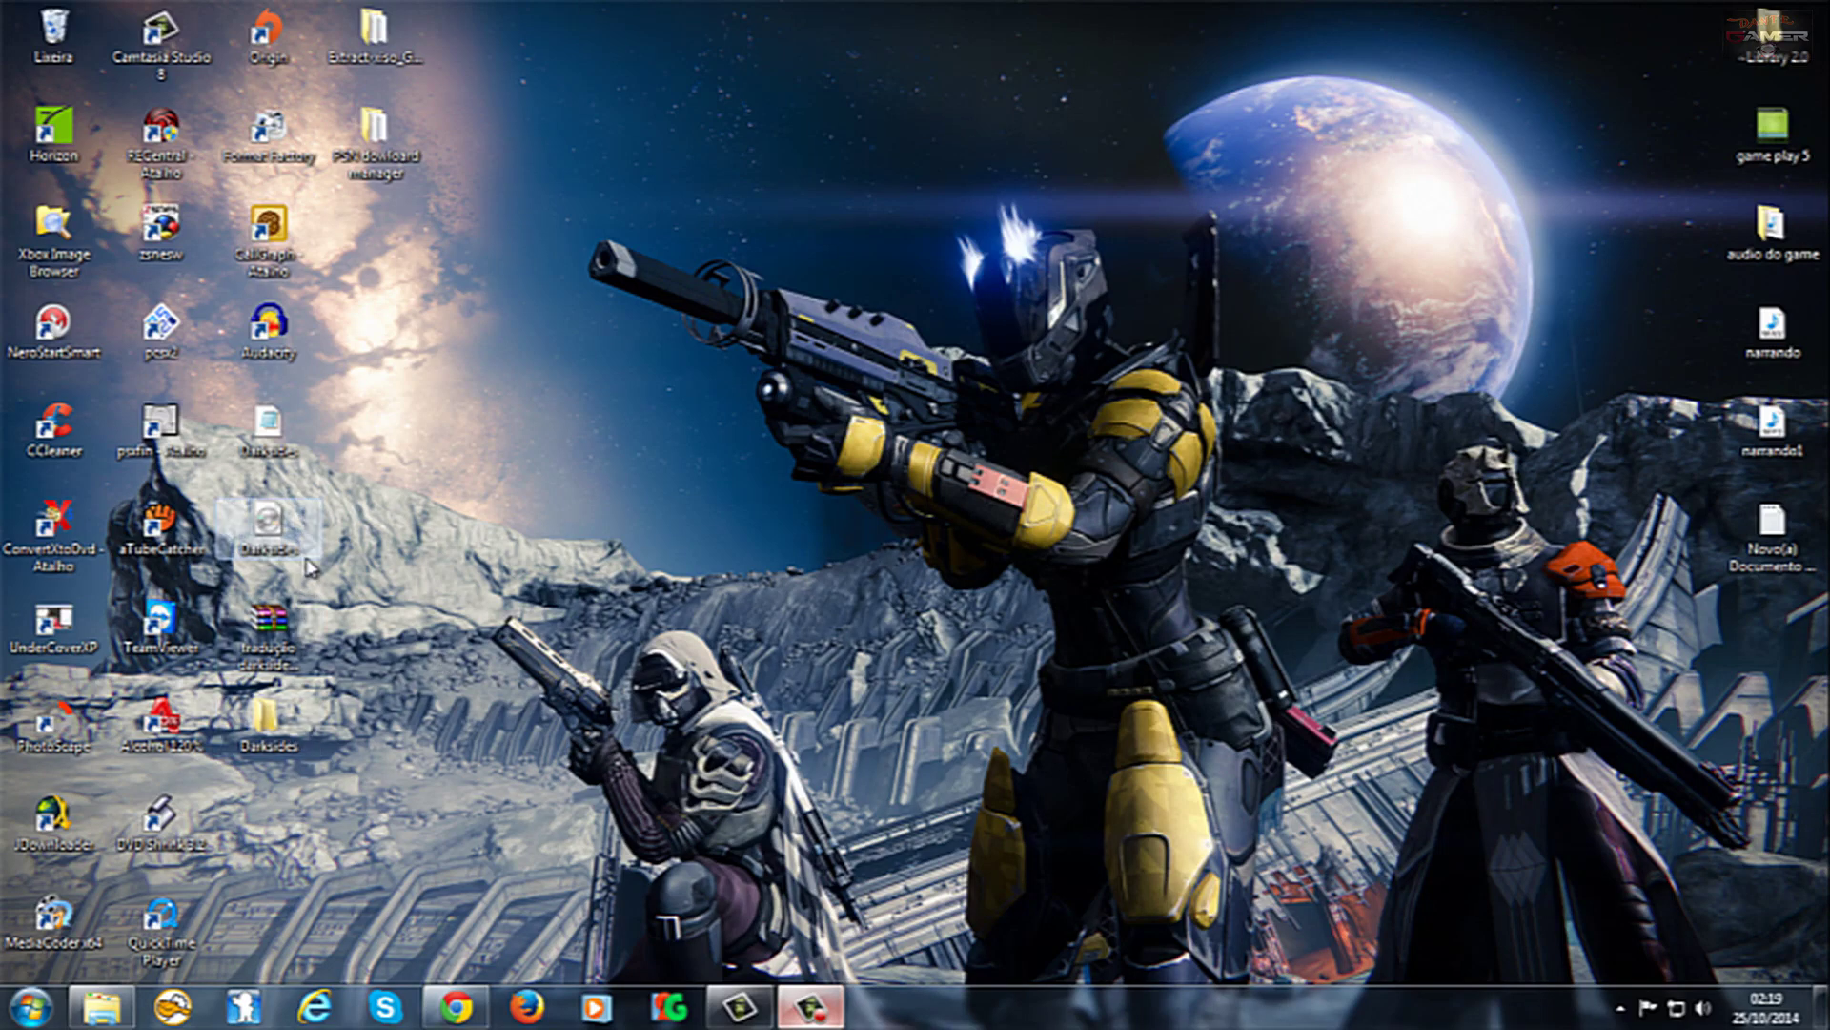
- Move the Darksides folder to an open area of the desktop, open it, and restore its window so the desktop files stay reachable
left_click(268, 726)
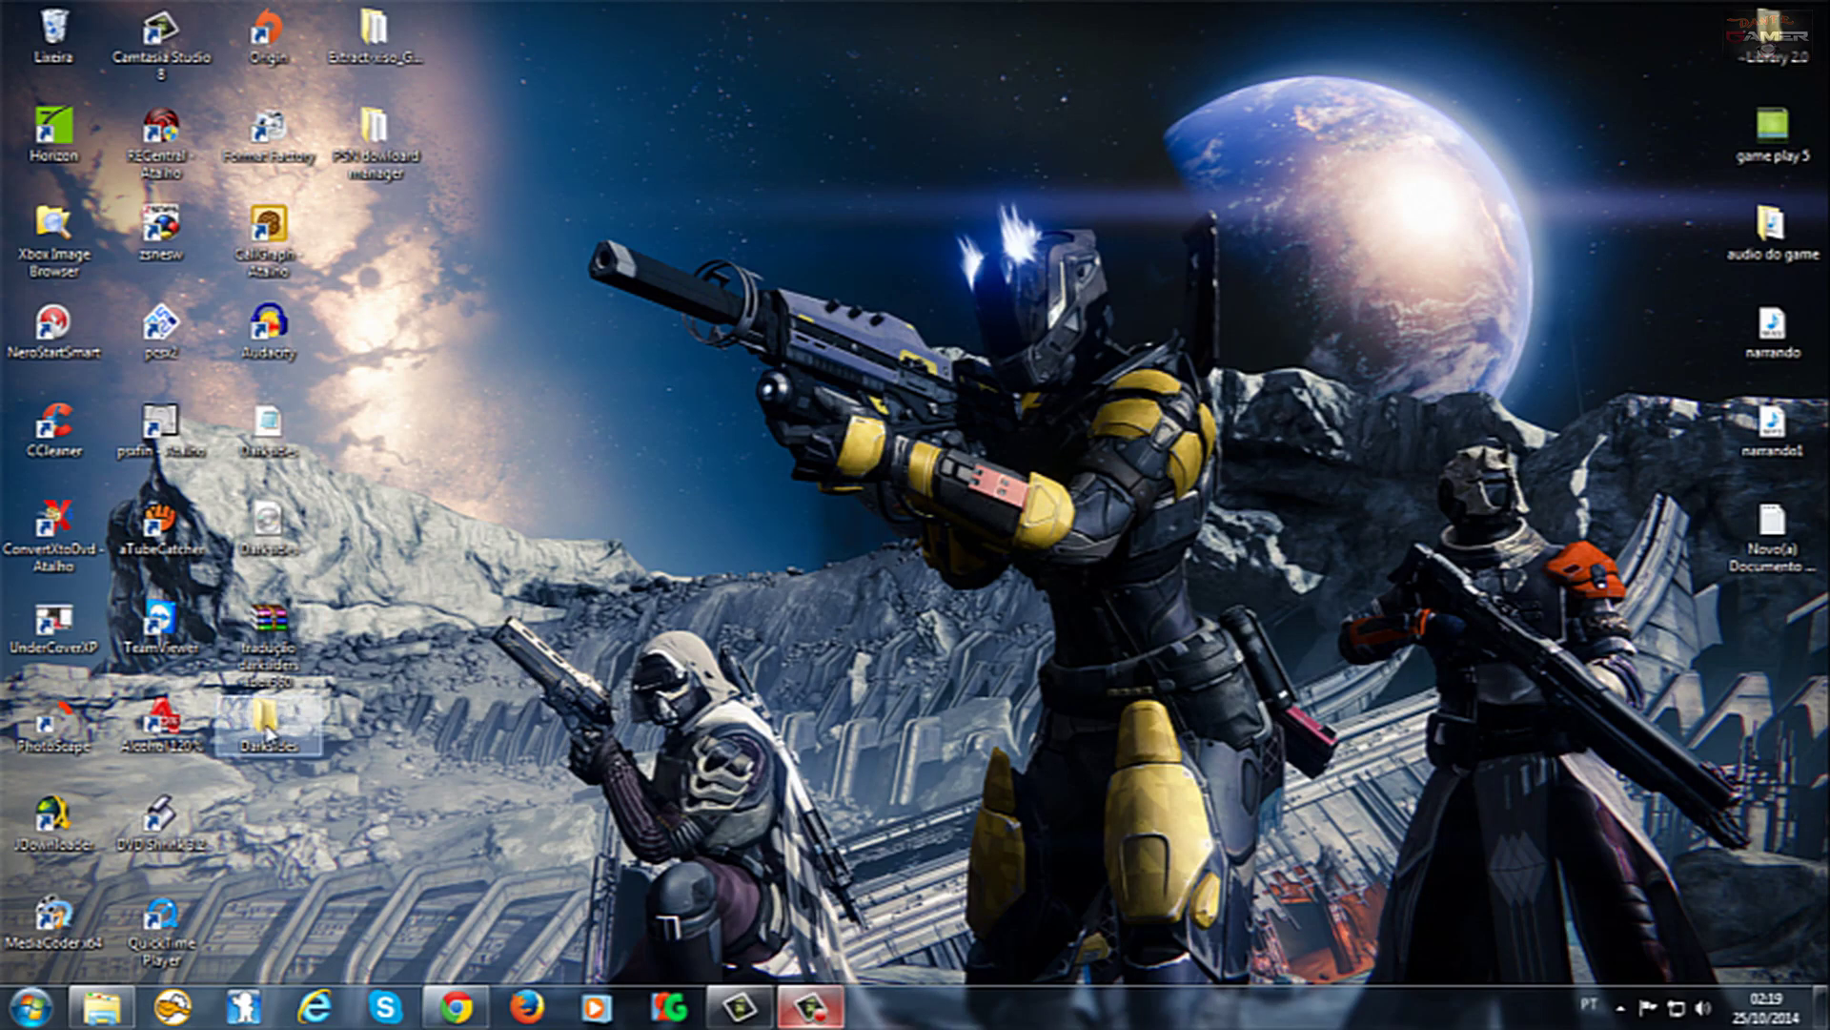
left_click_drag(268, 731, 589, 617)
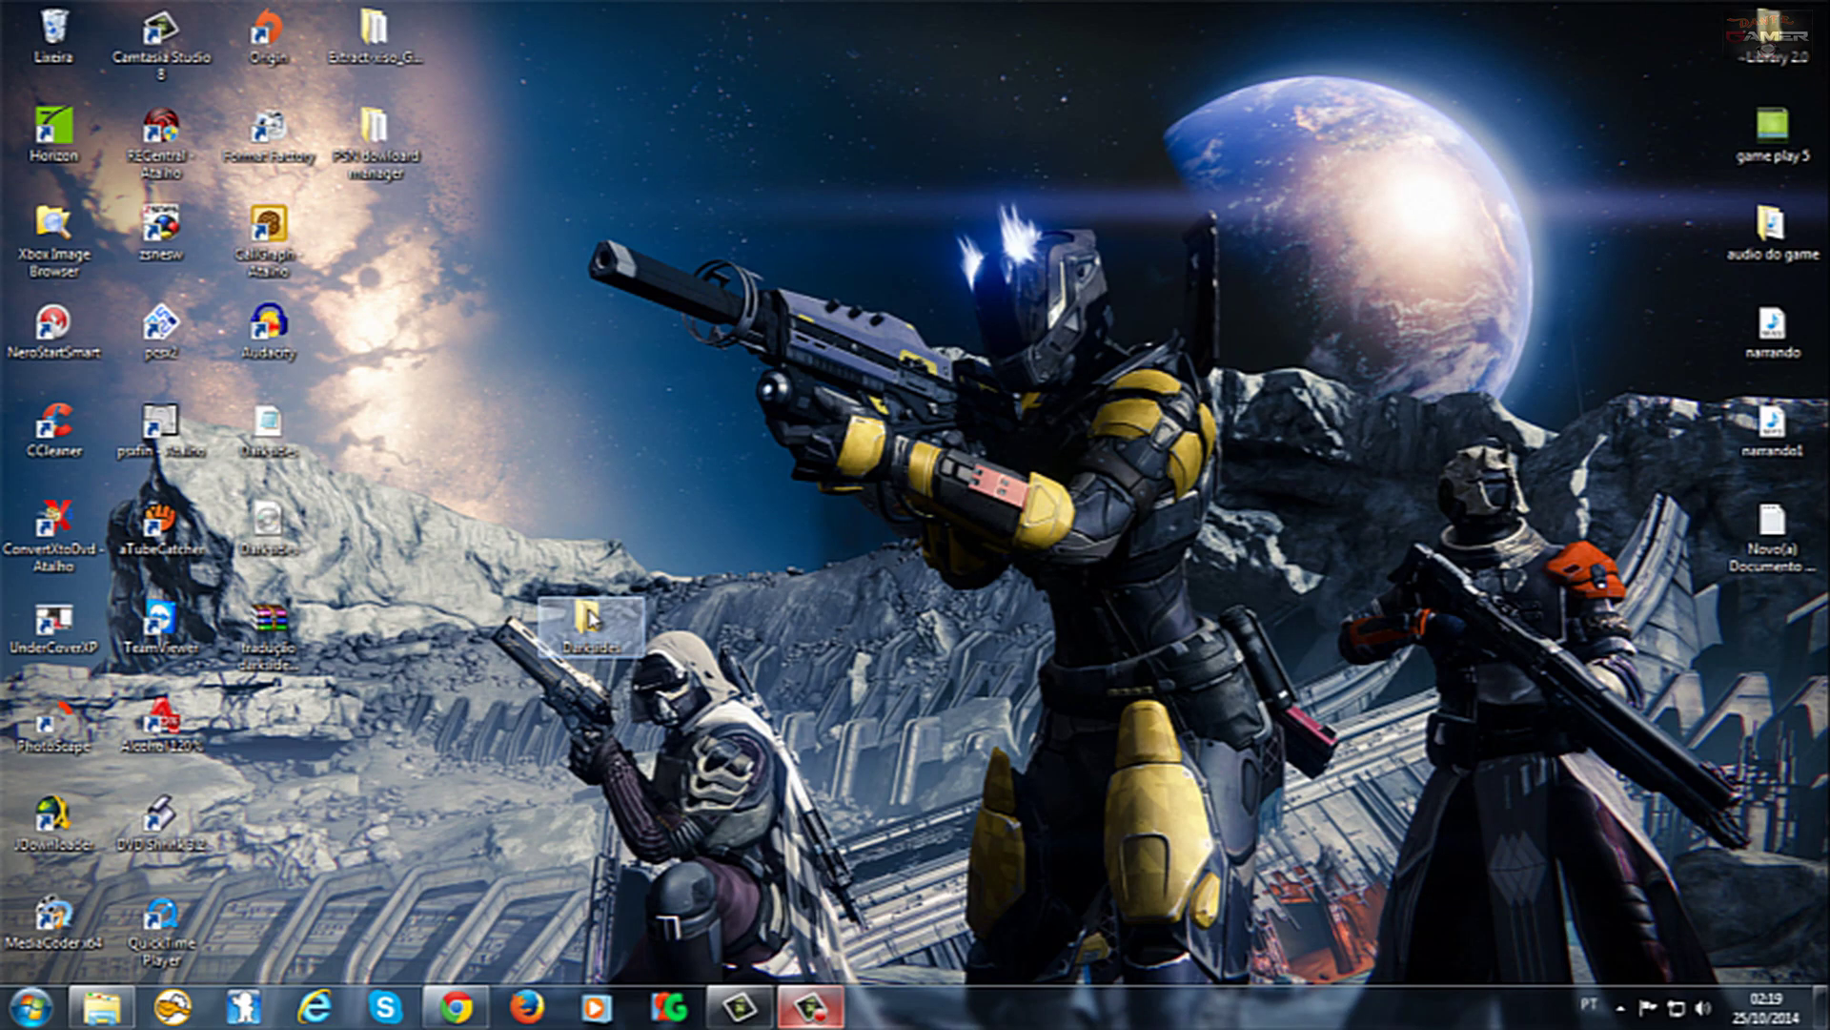
double_click(589, 617)
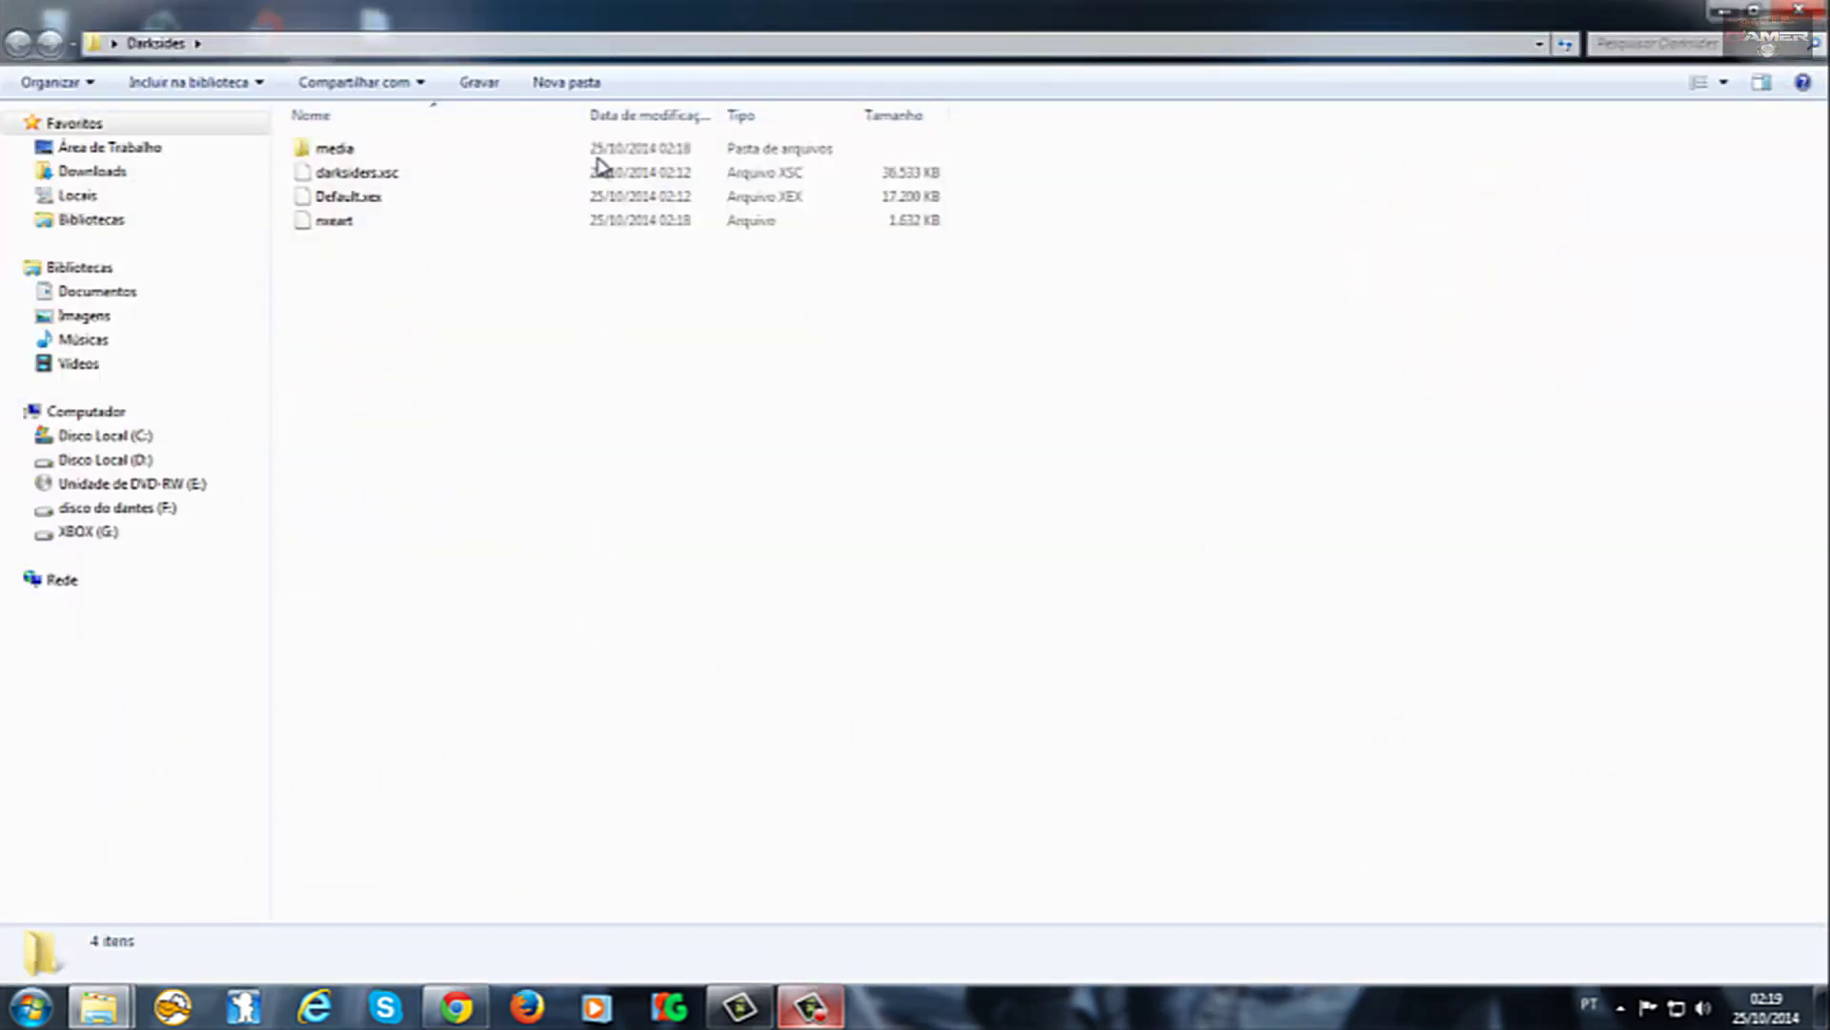
double_click(601, 7)
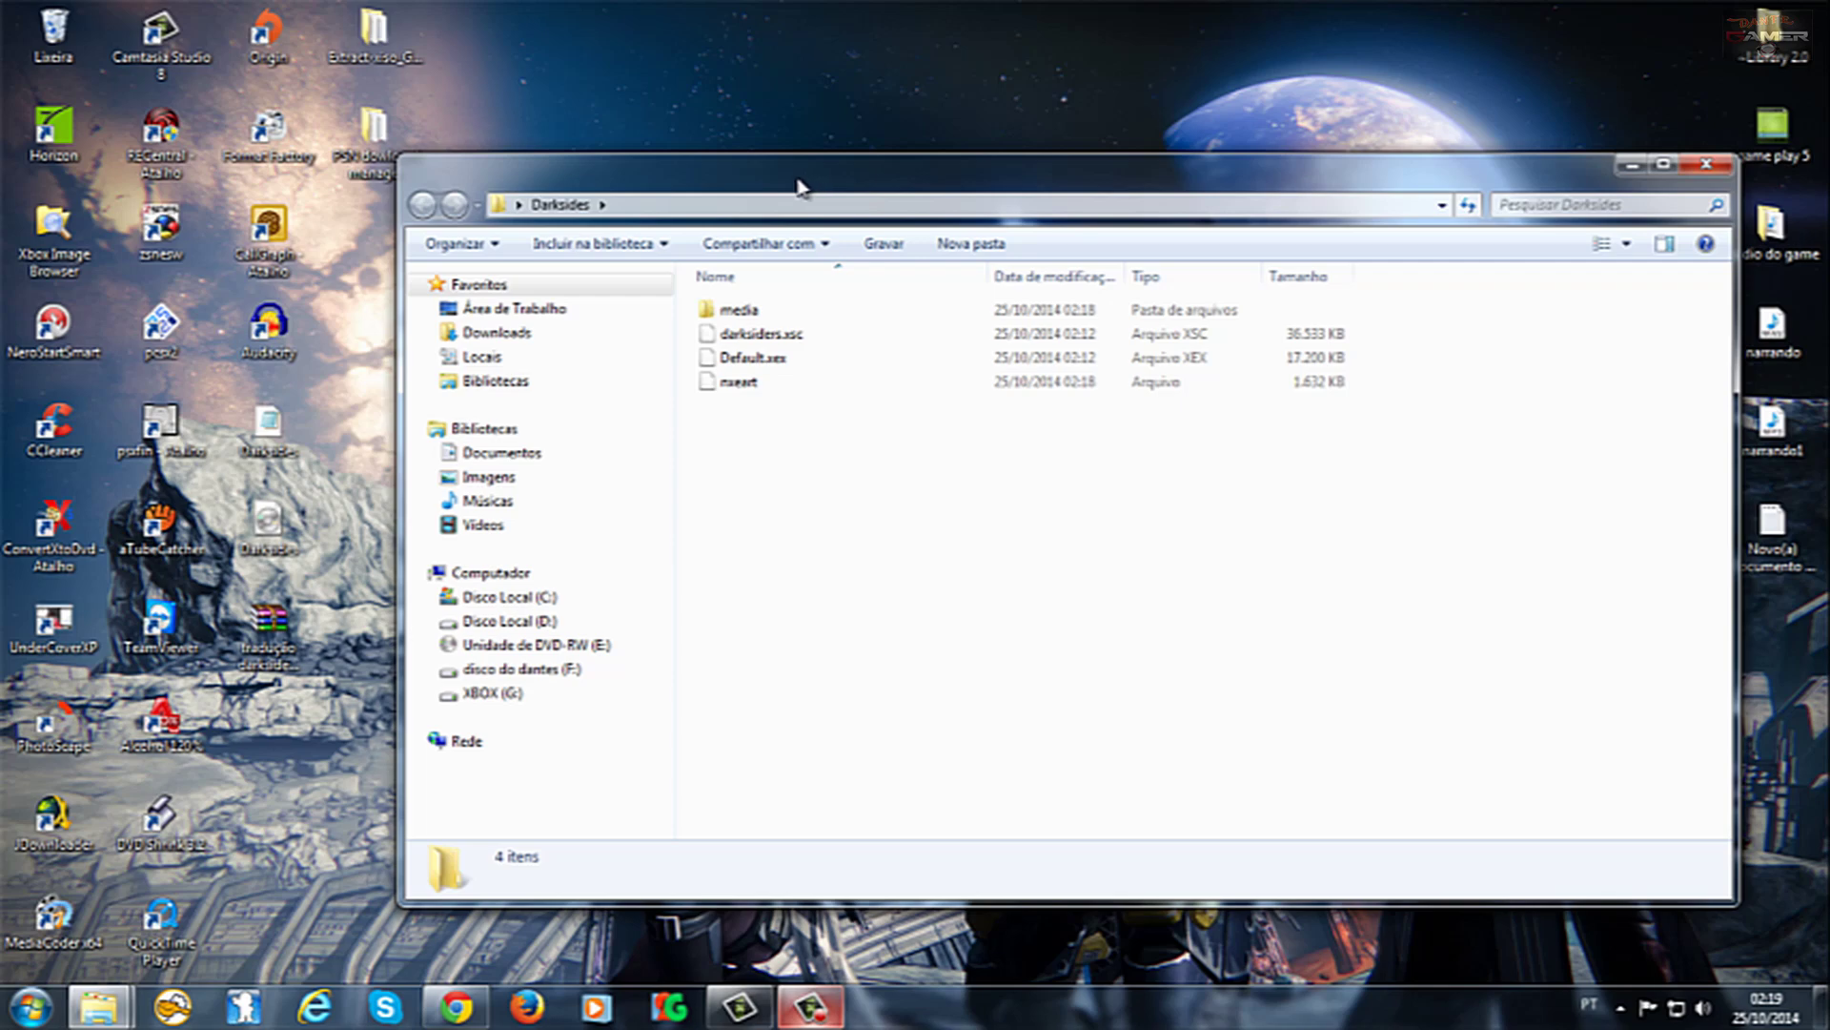
left_click_drag(806, 183, 861, 158)
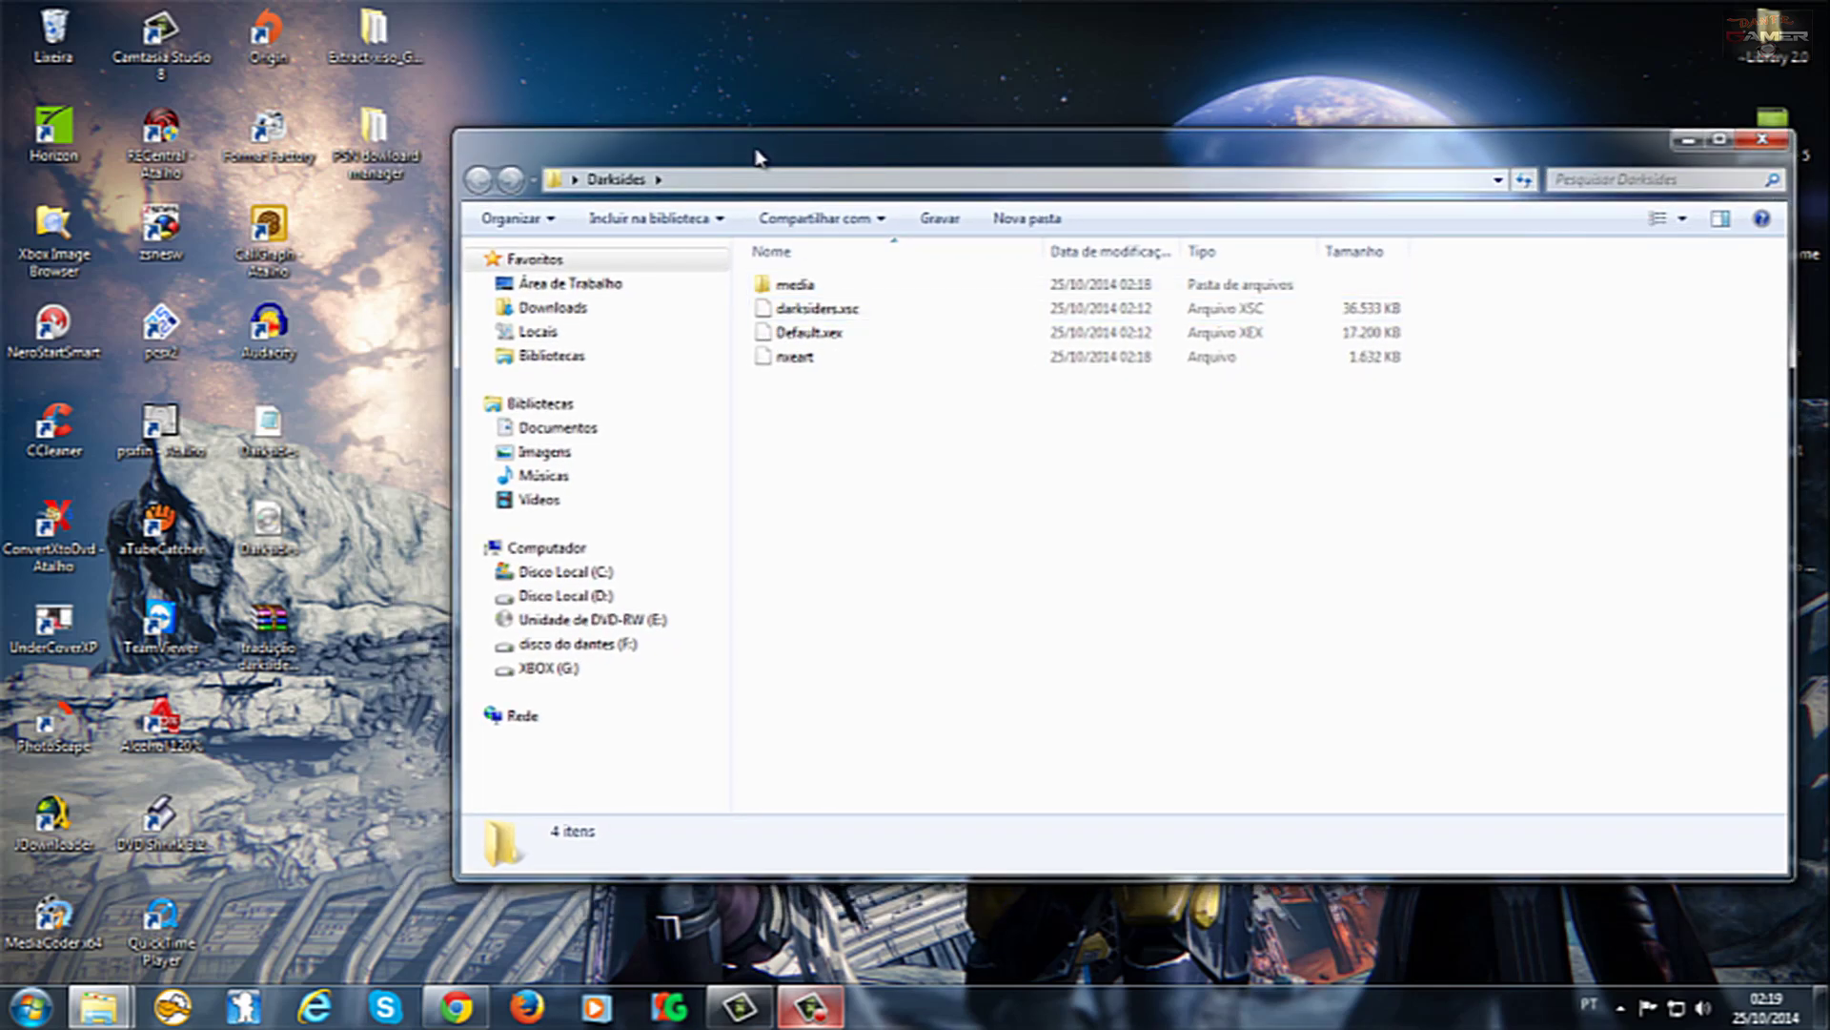
left_click_drag(733, 187, 763, 186)
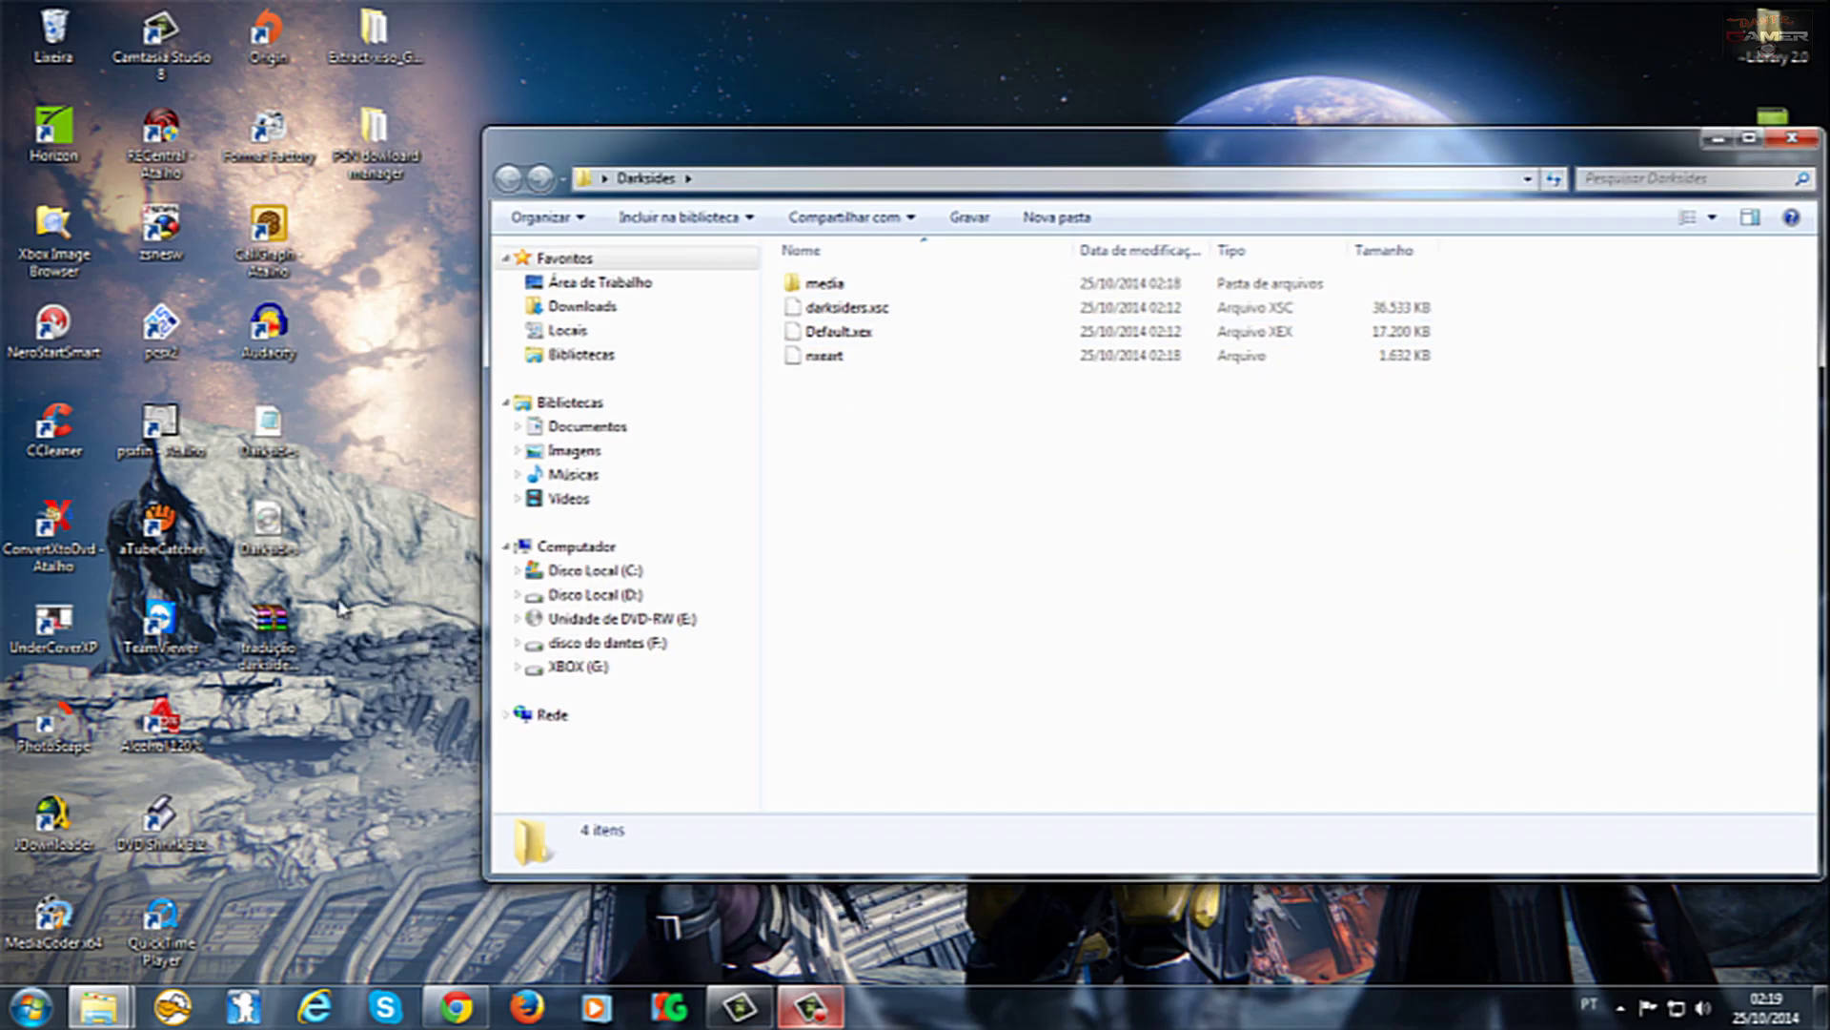
- Extract the "tradução darksiders xbox360" archive directly onto the desktop
left_click(289, 645)
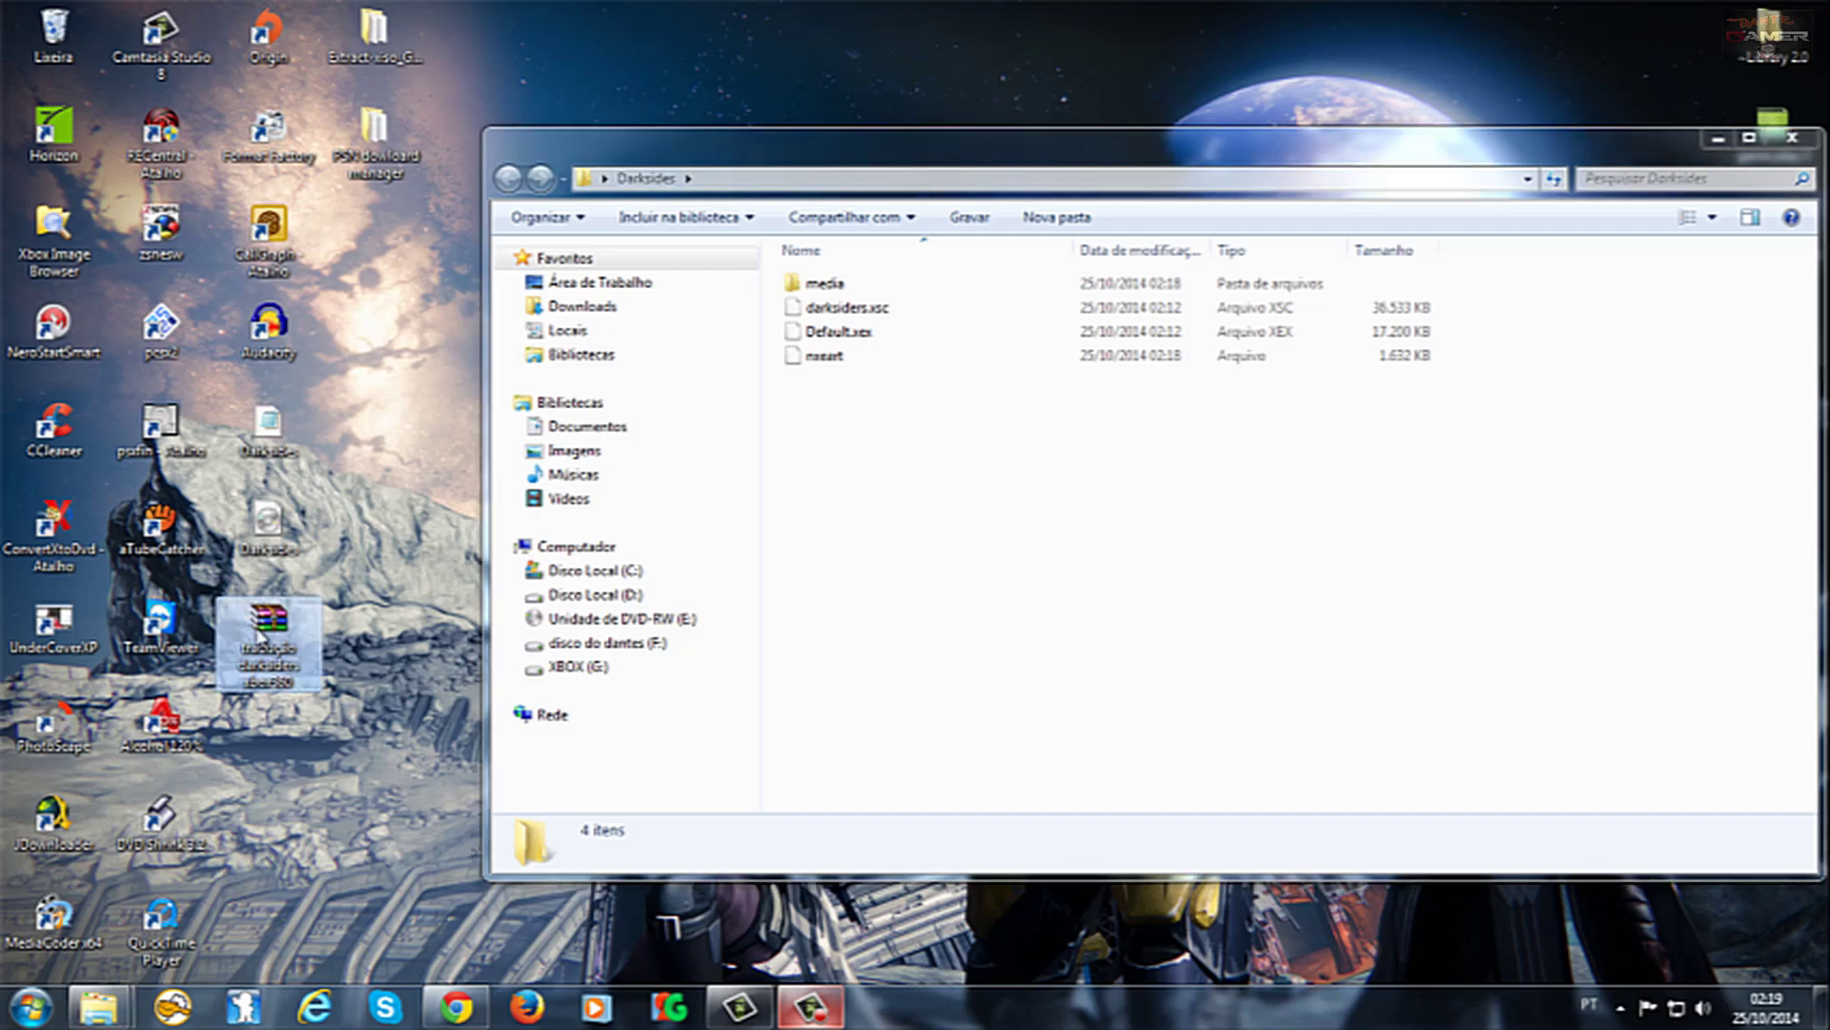
right_click(261, 628)
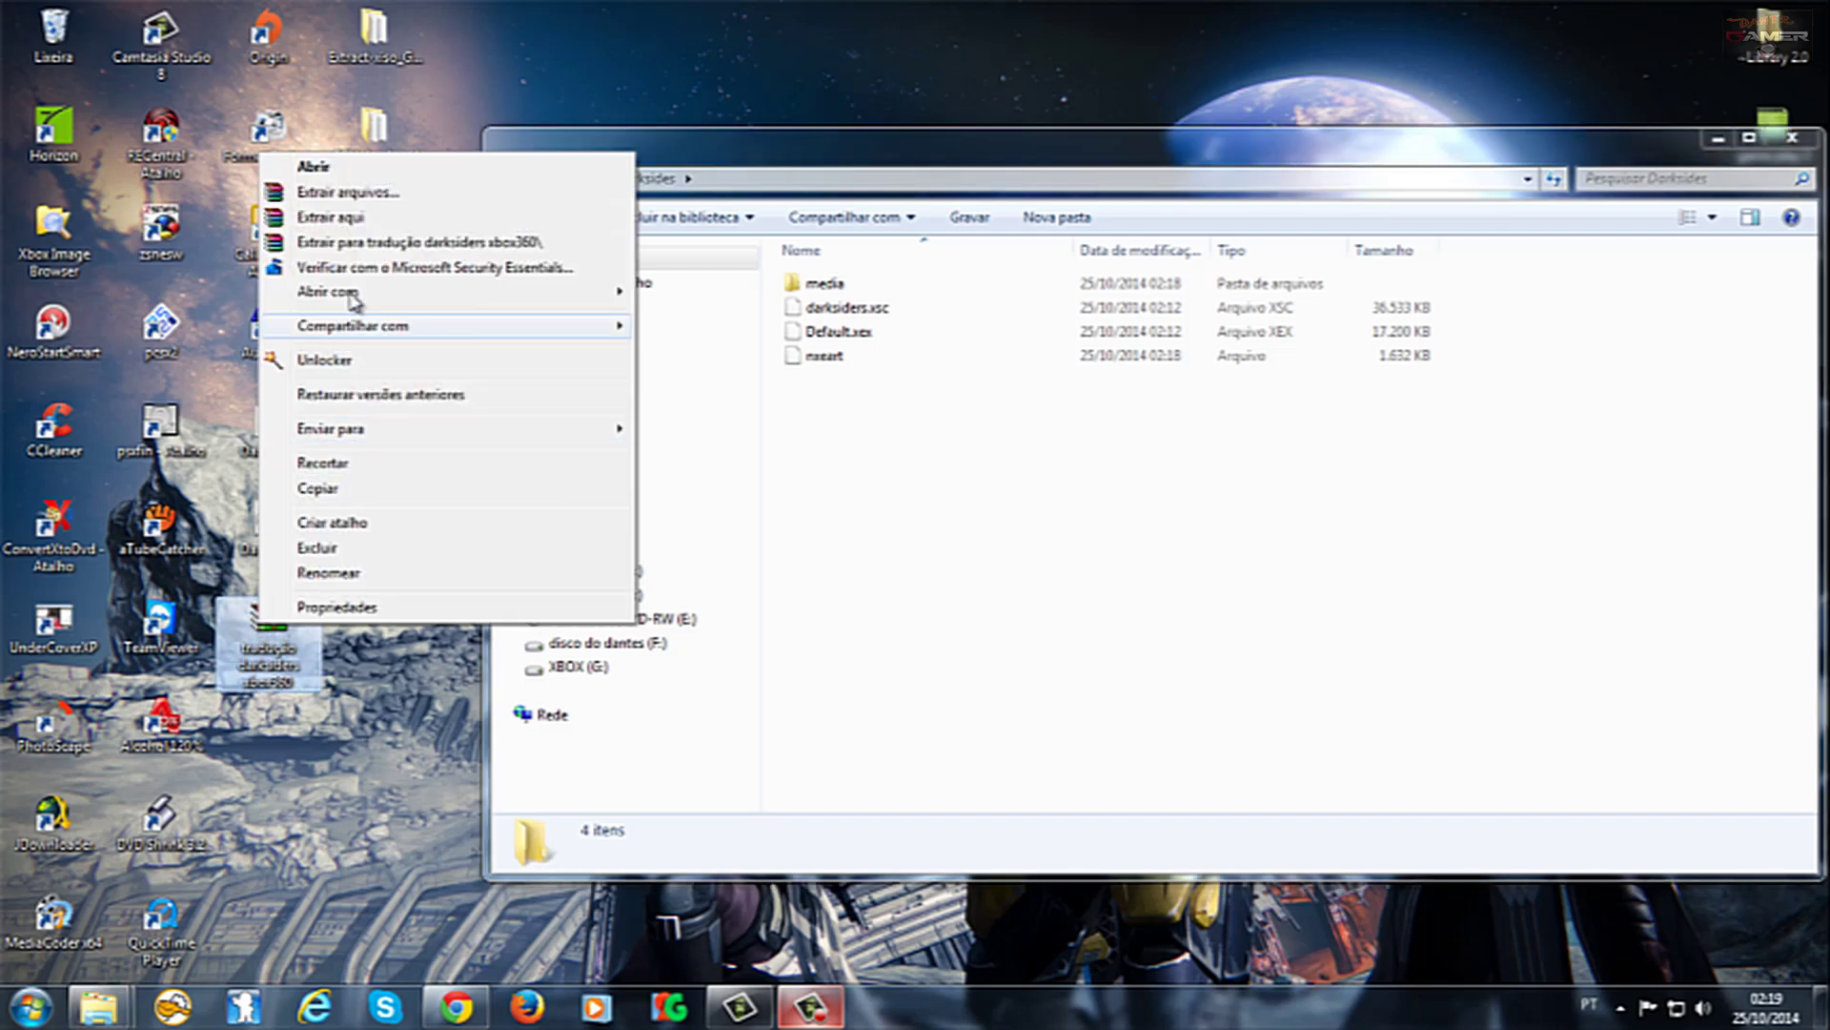
left_click(351, 219)
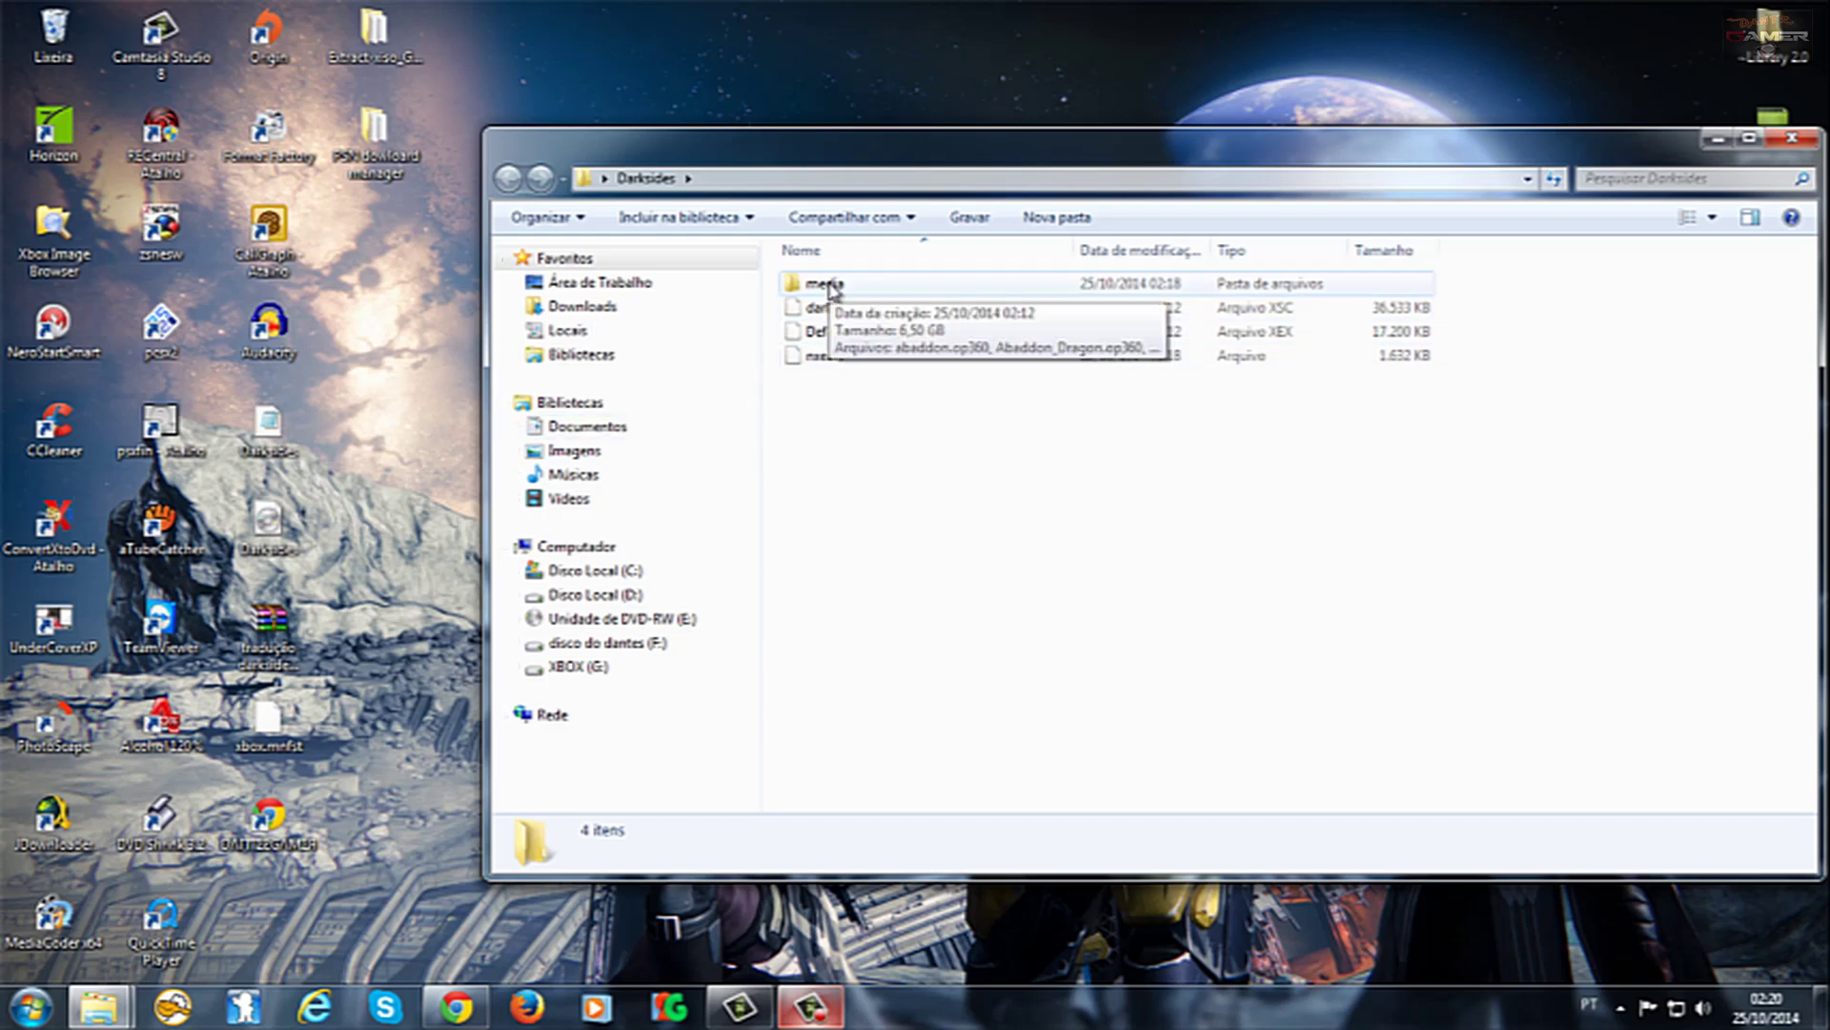
- Open the media folder inside Darksides and locate xbox.mnfst at the end of the file list
left_click(854, 291)
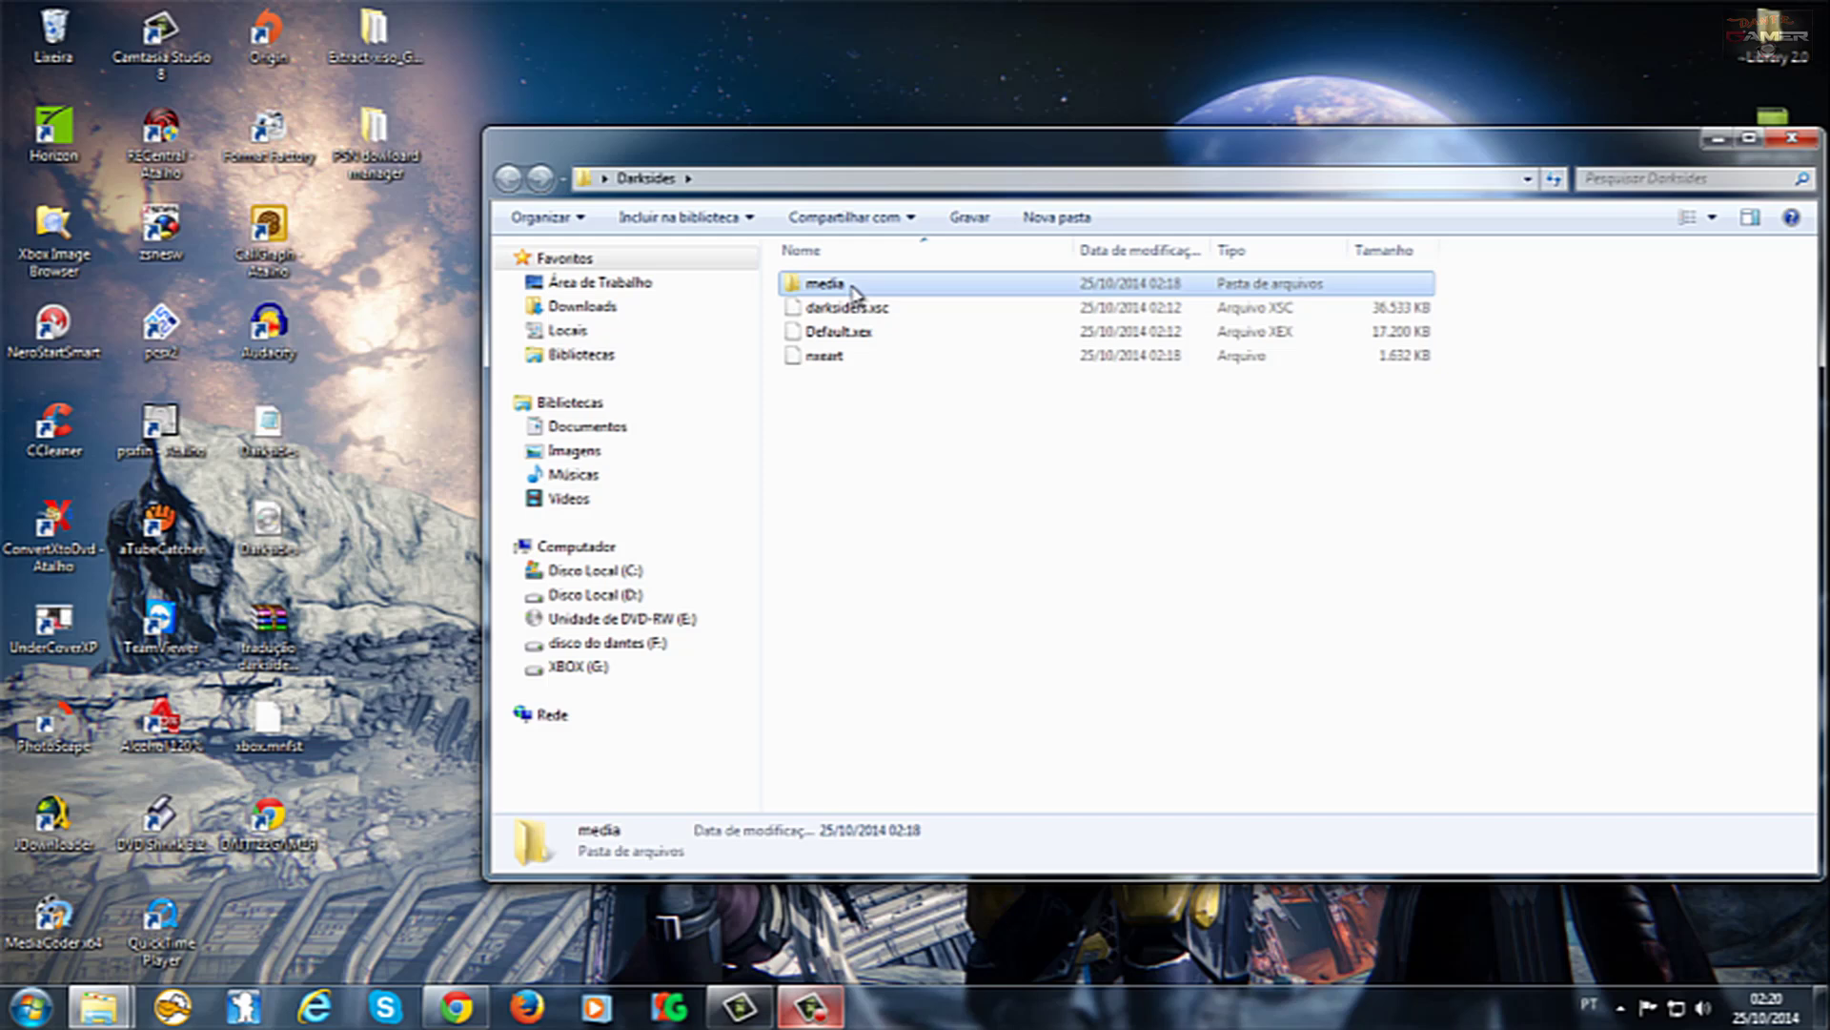
double_click(854, 292)
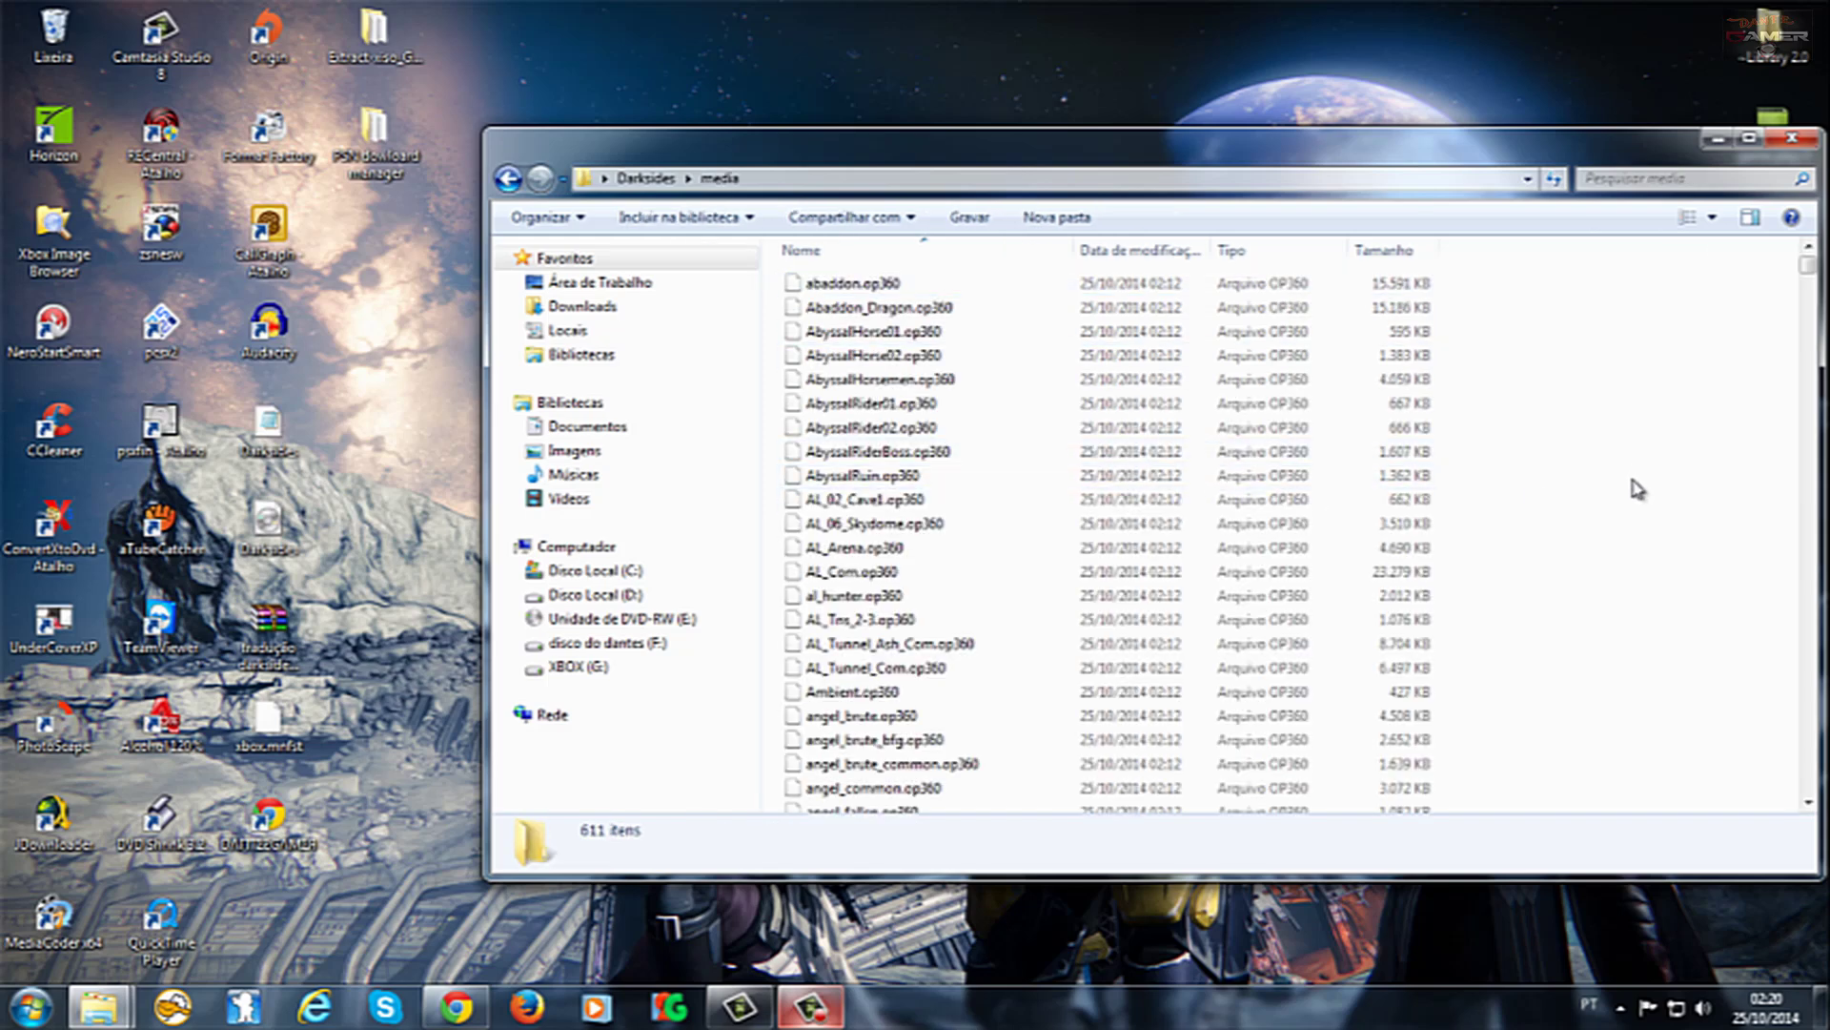
key("End")
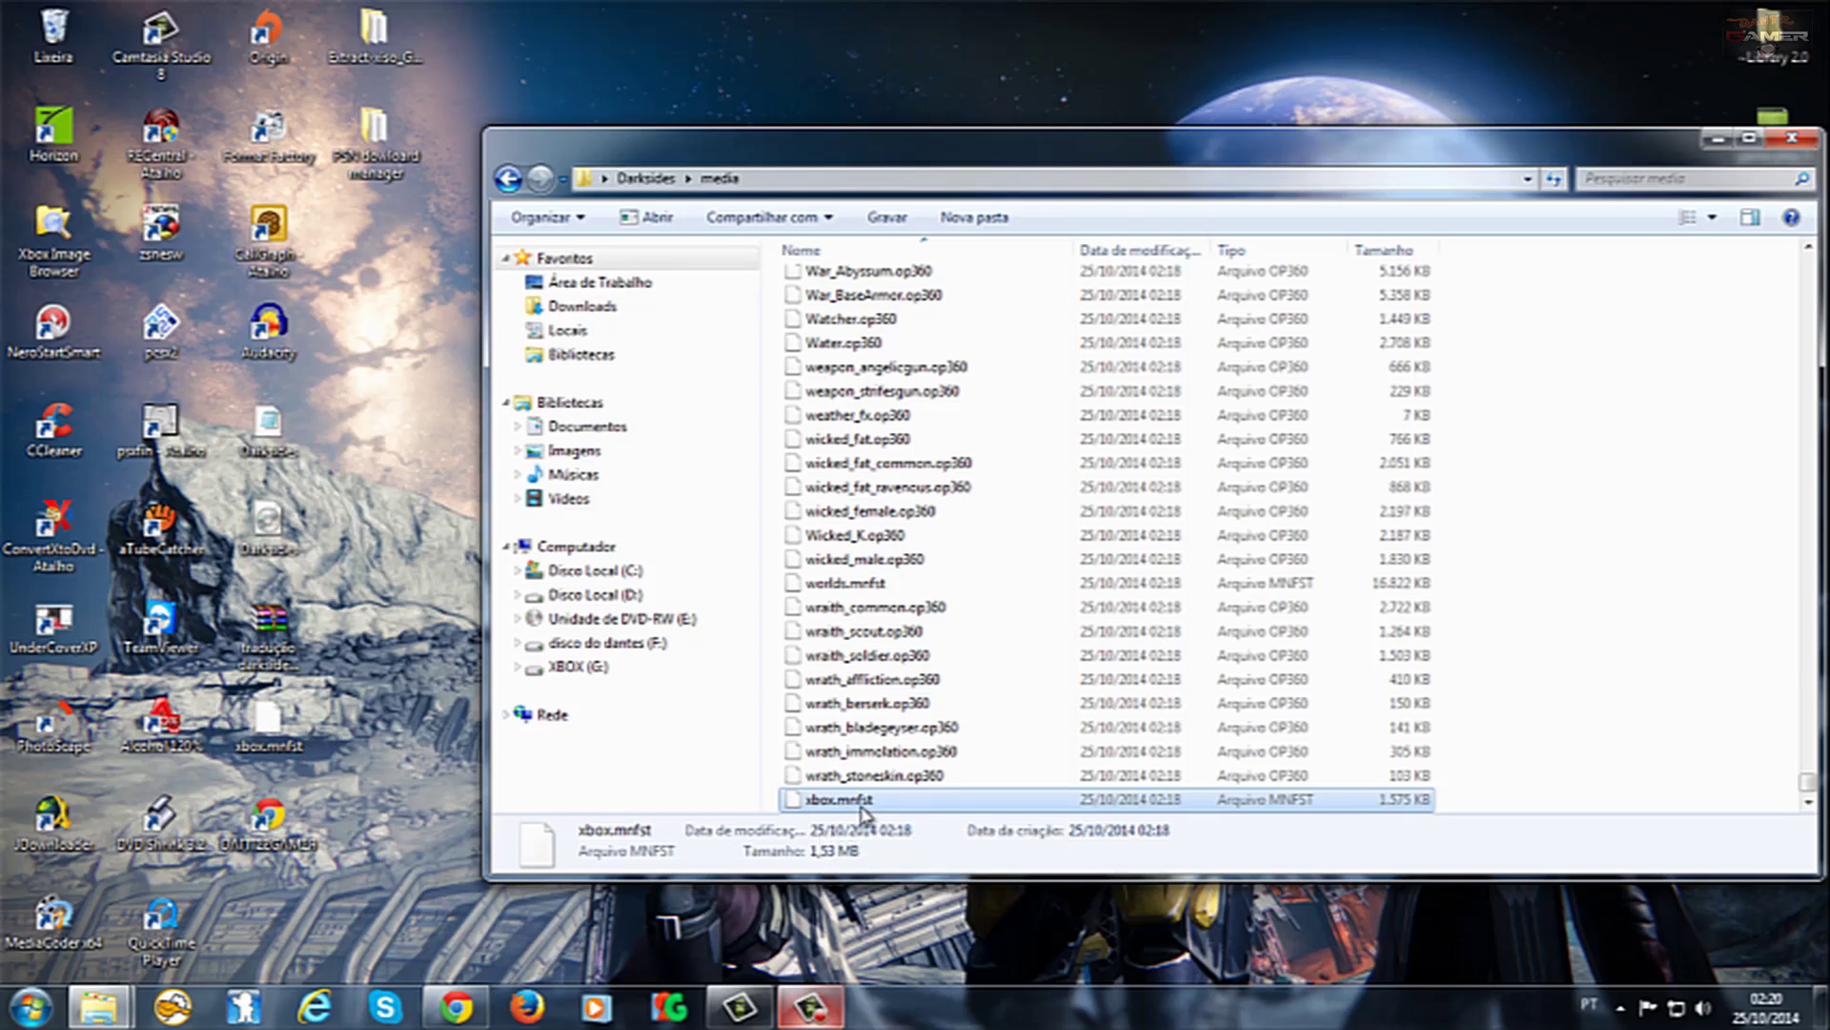
- Copy the extracted xbox.mnfst from the desktop into the media folder, replacing the existing file of the same name
left_click(269, 637)
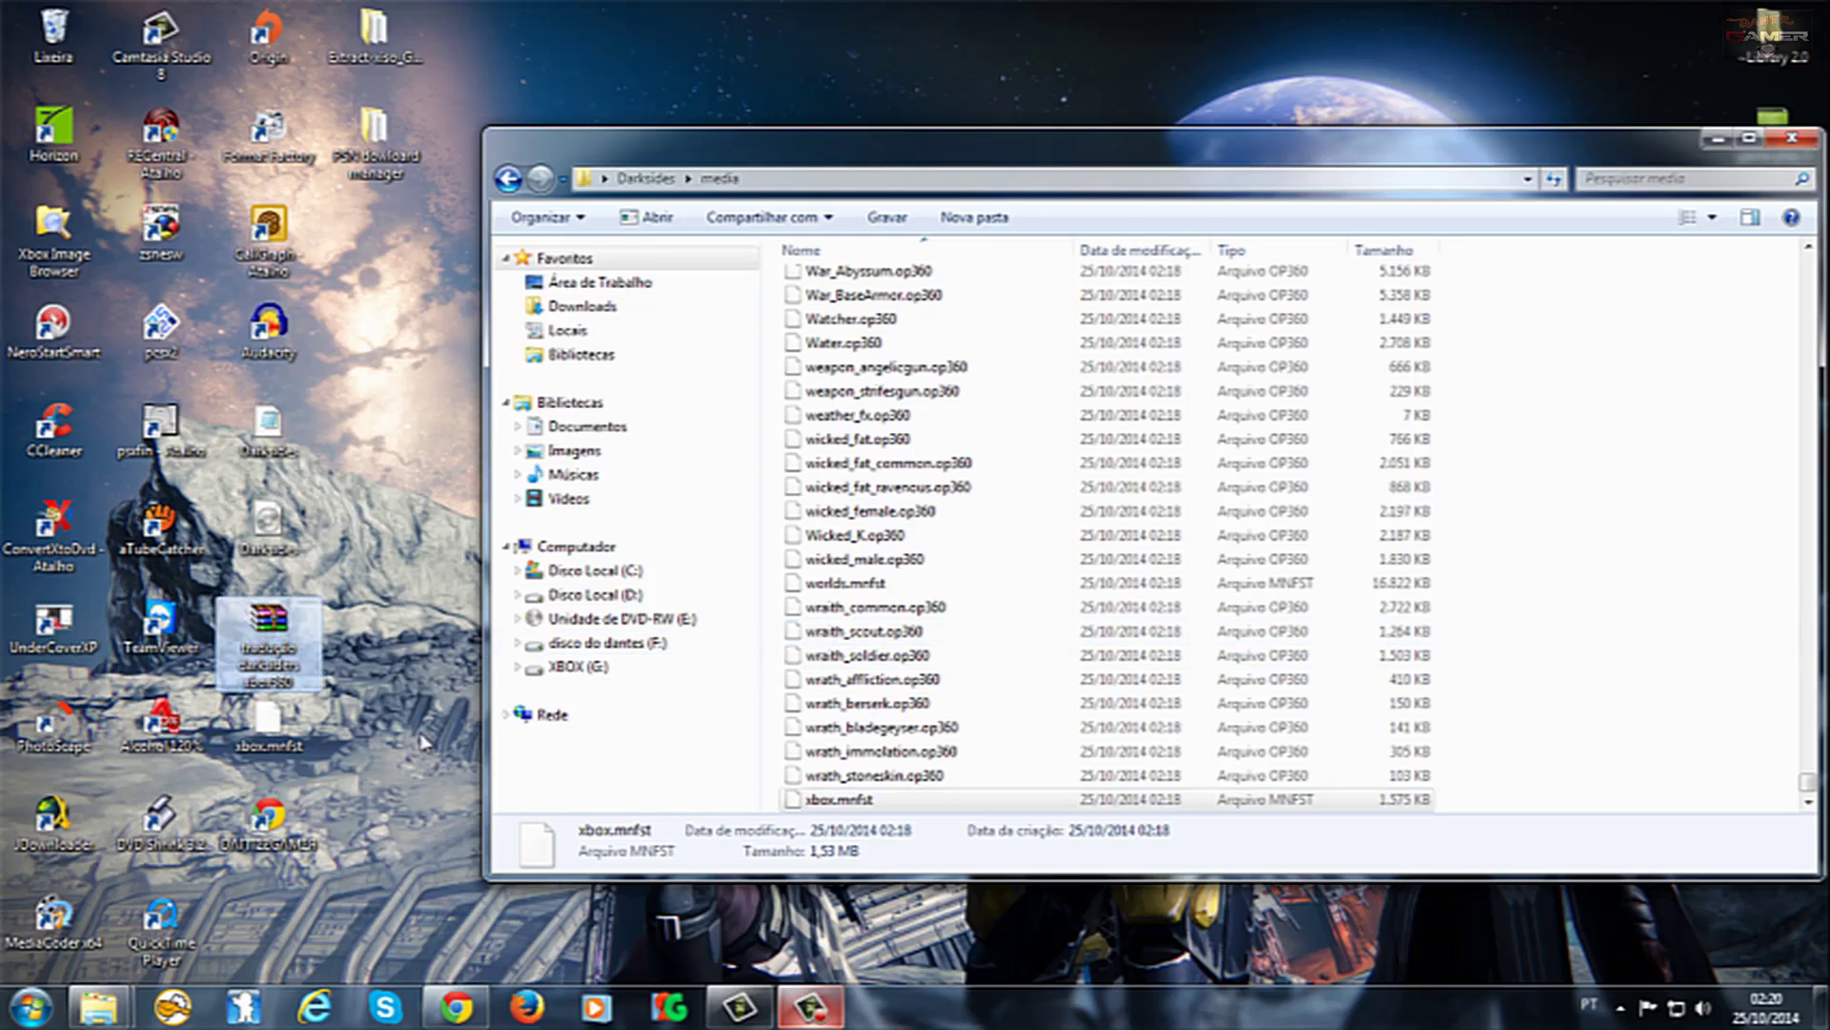
right_click(276, 725)
left_click(381, 602)
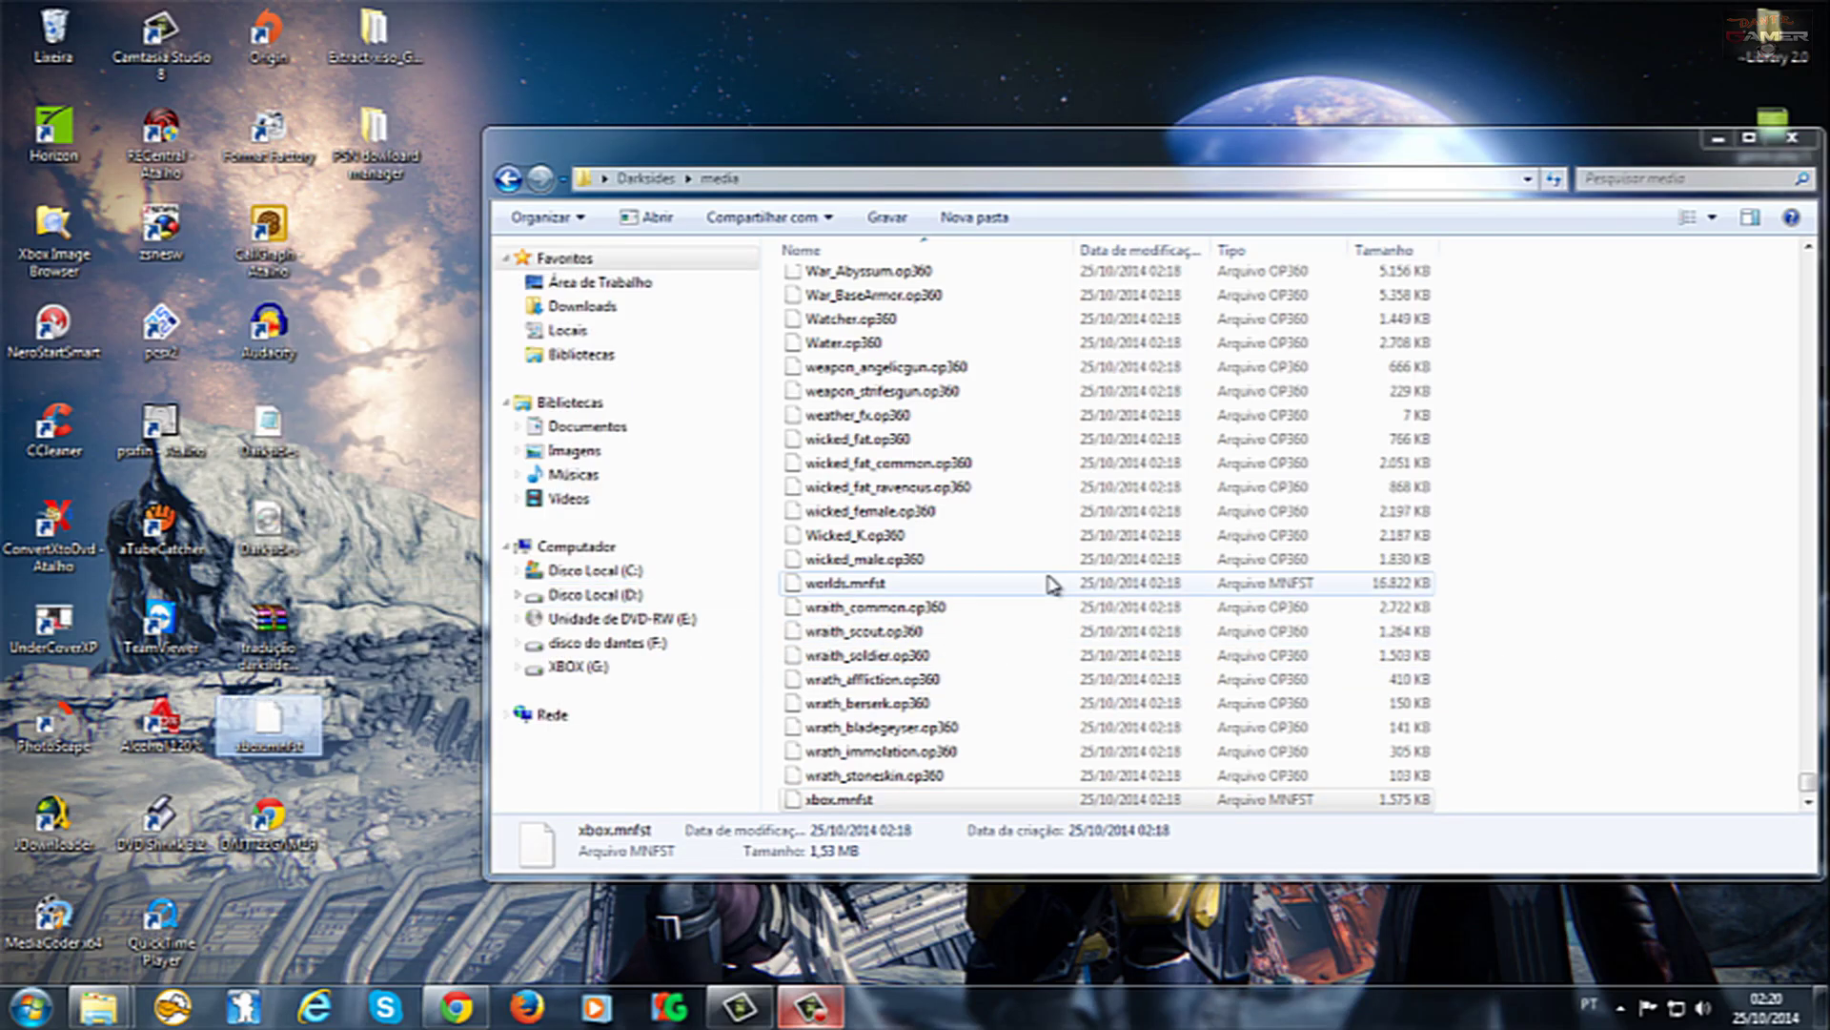
left_click(1611, 576)
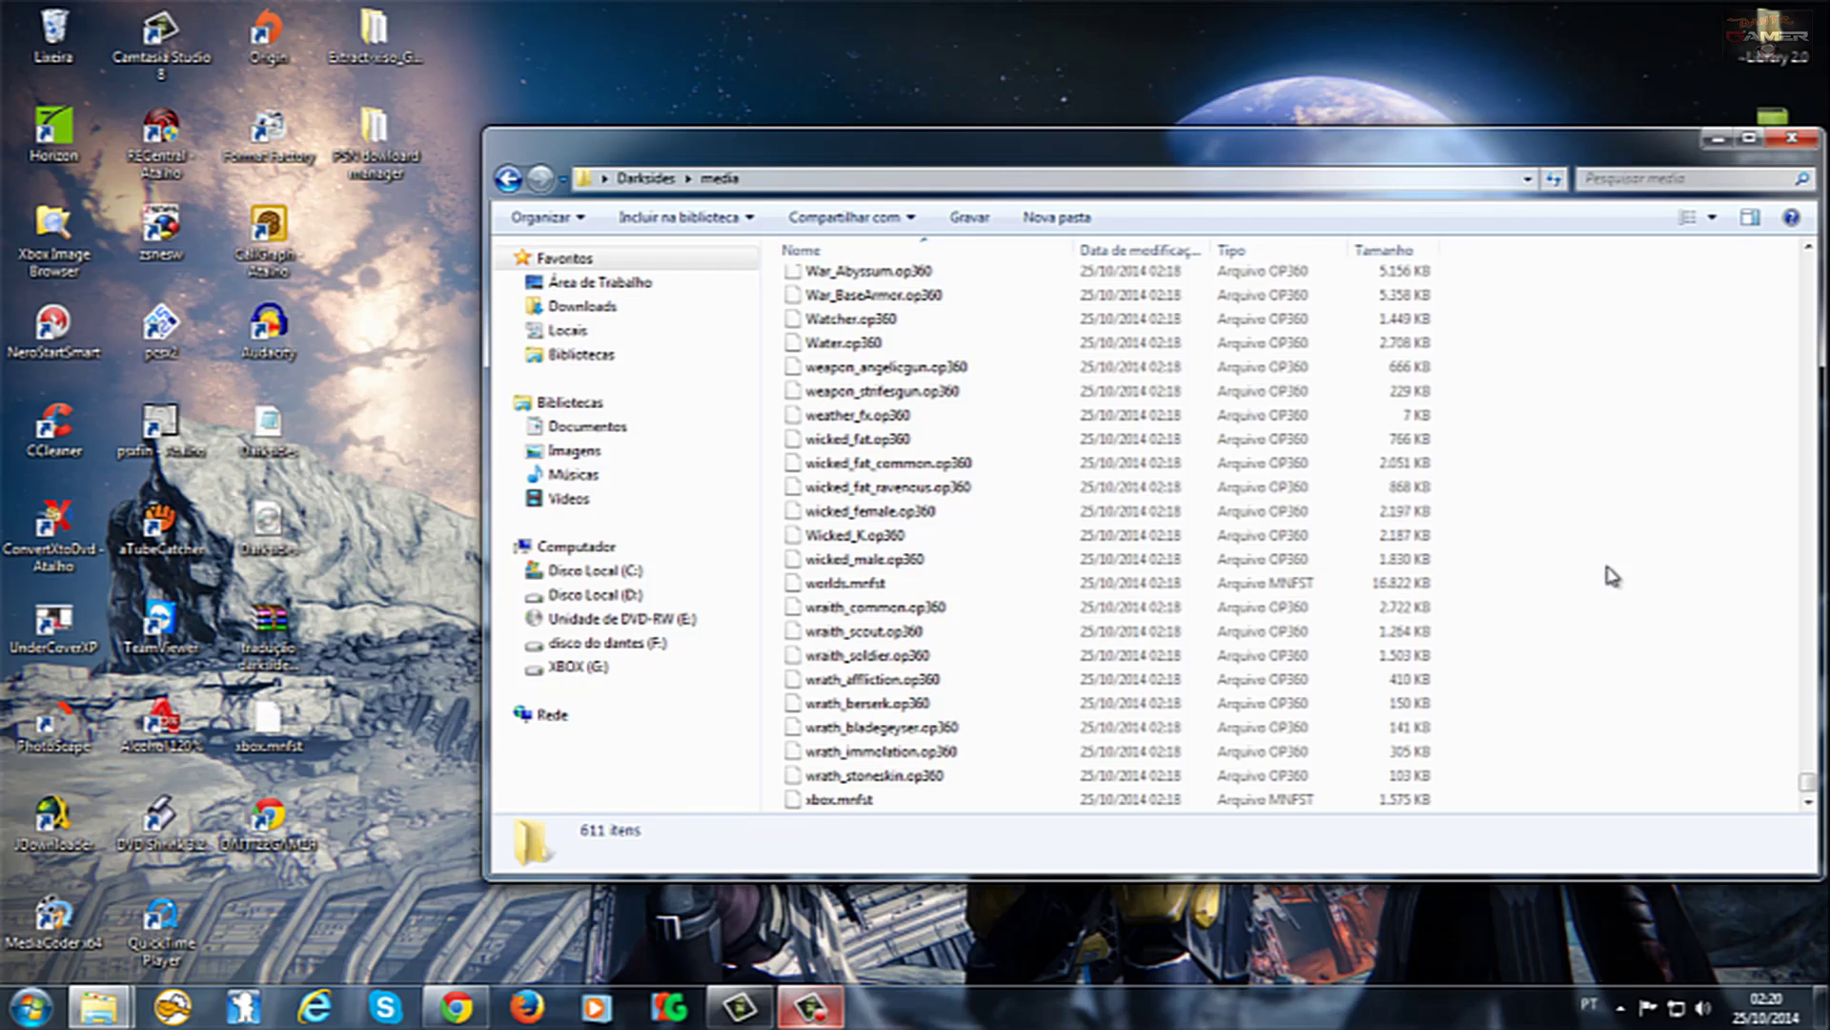
key("ctrl+v")
right_click(1607, 565)
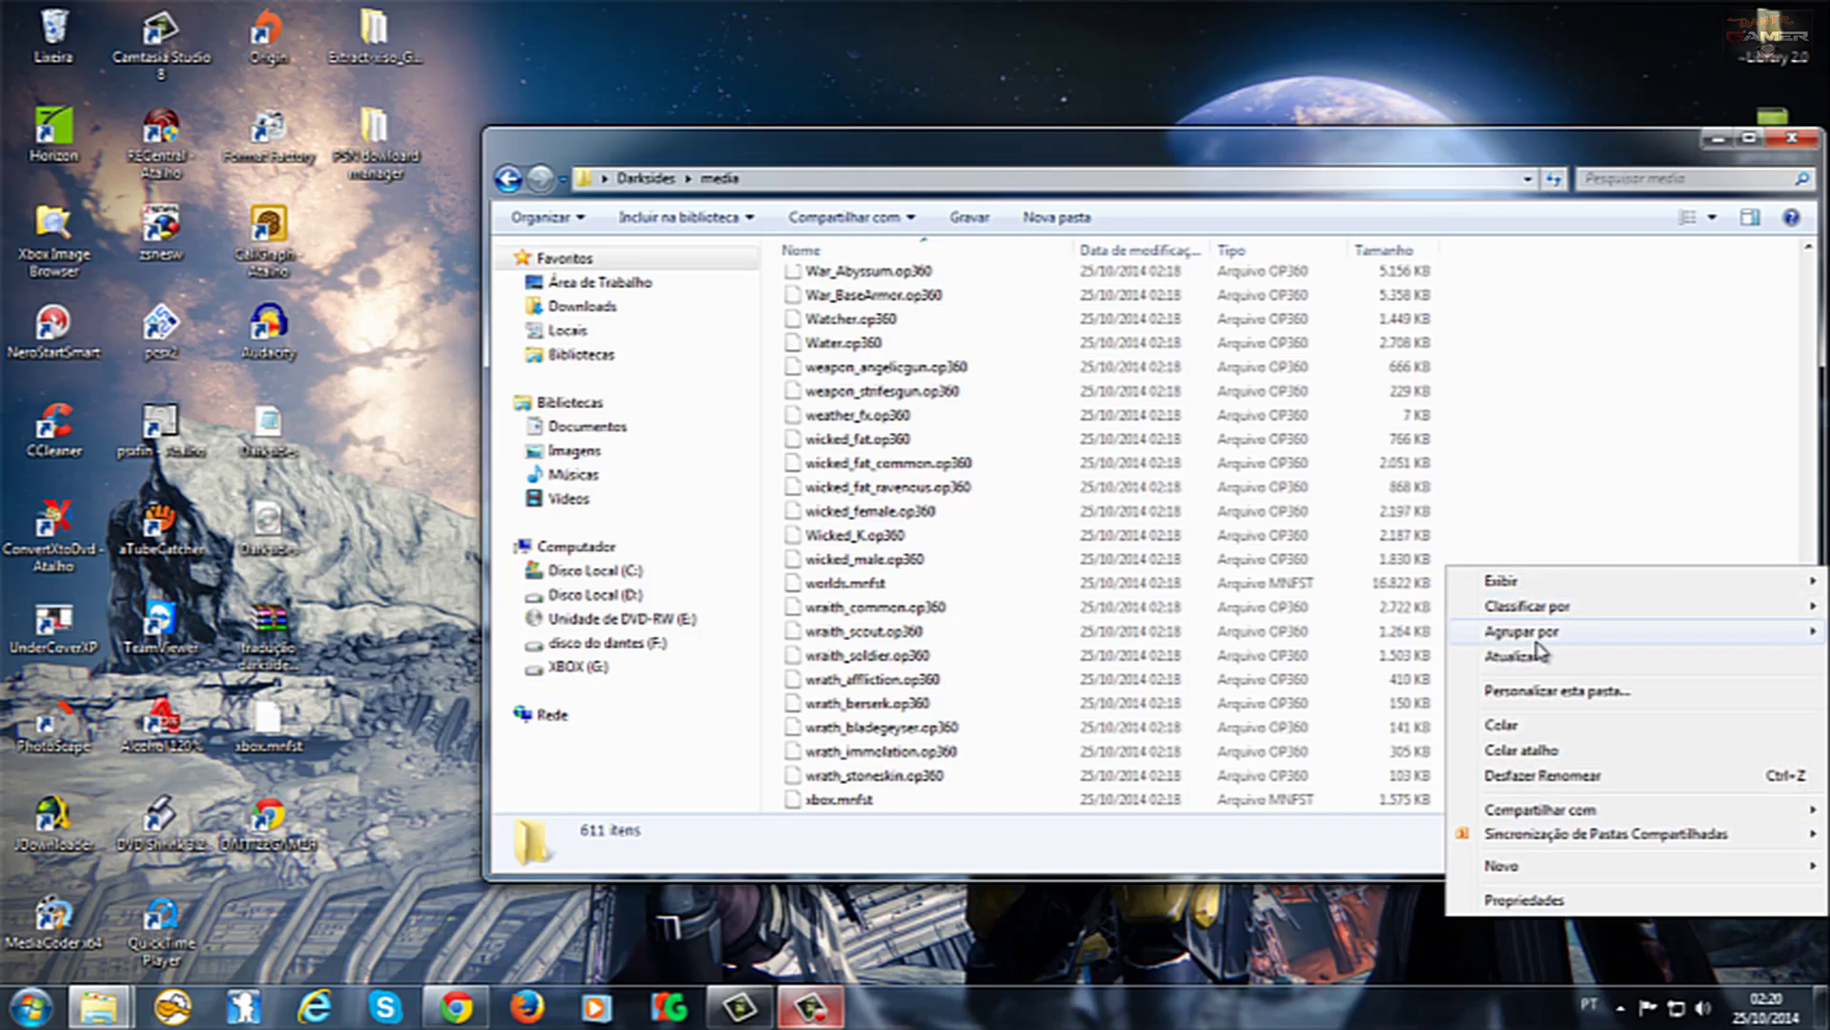
left_click(1516, 729)
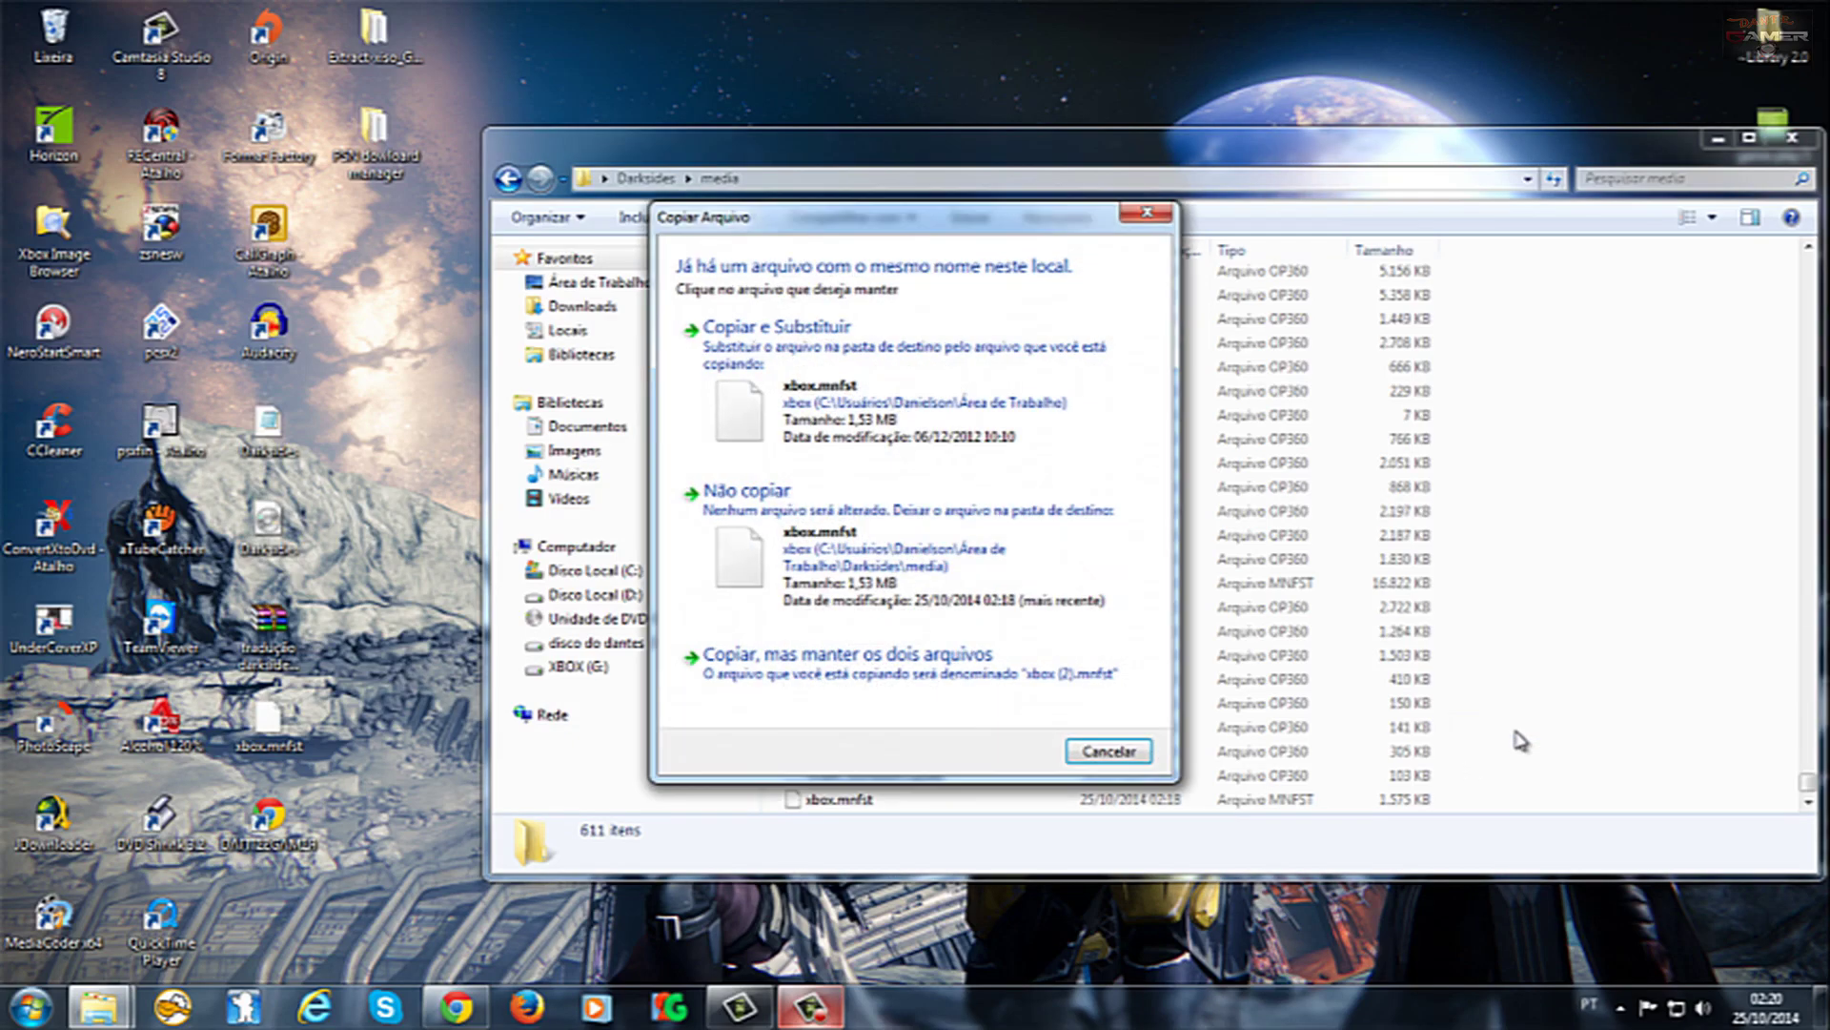
left_click(772, 358)
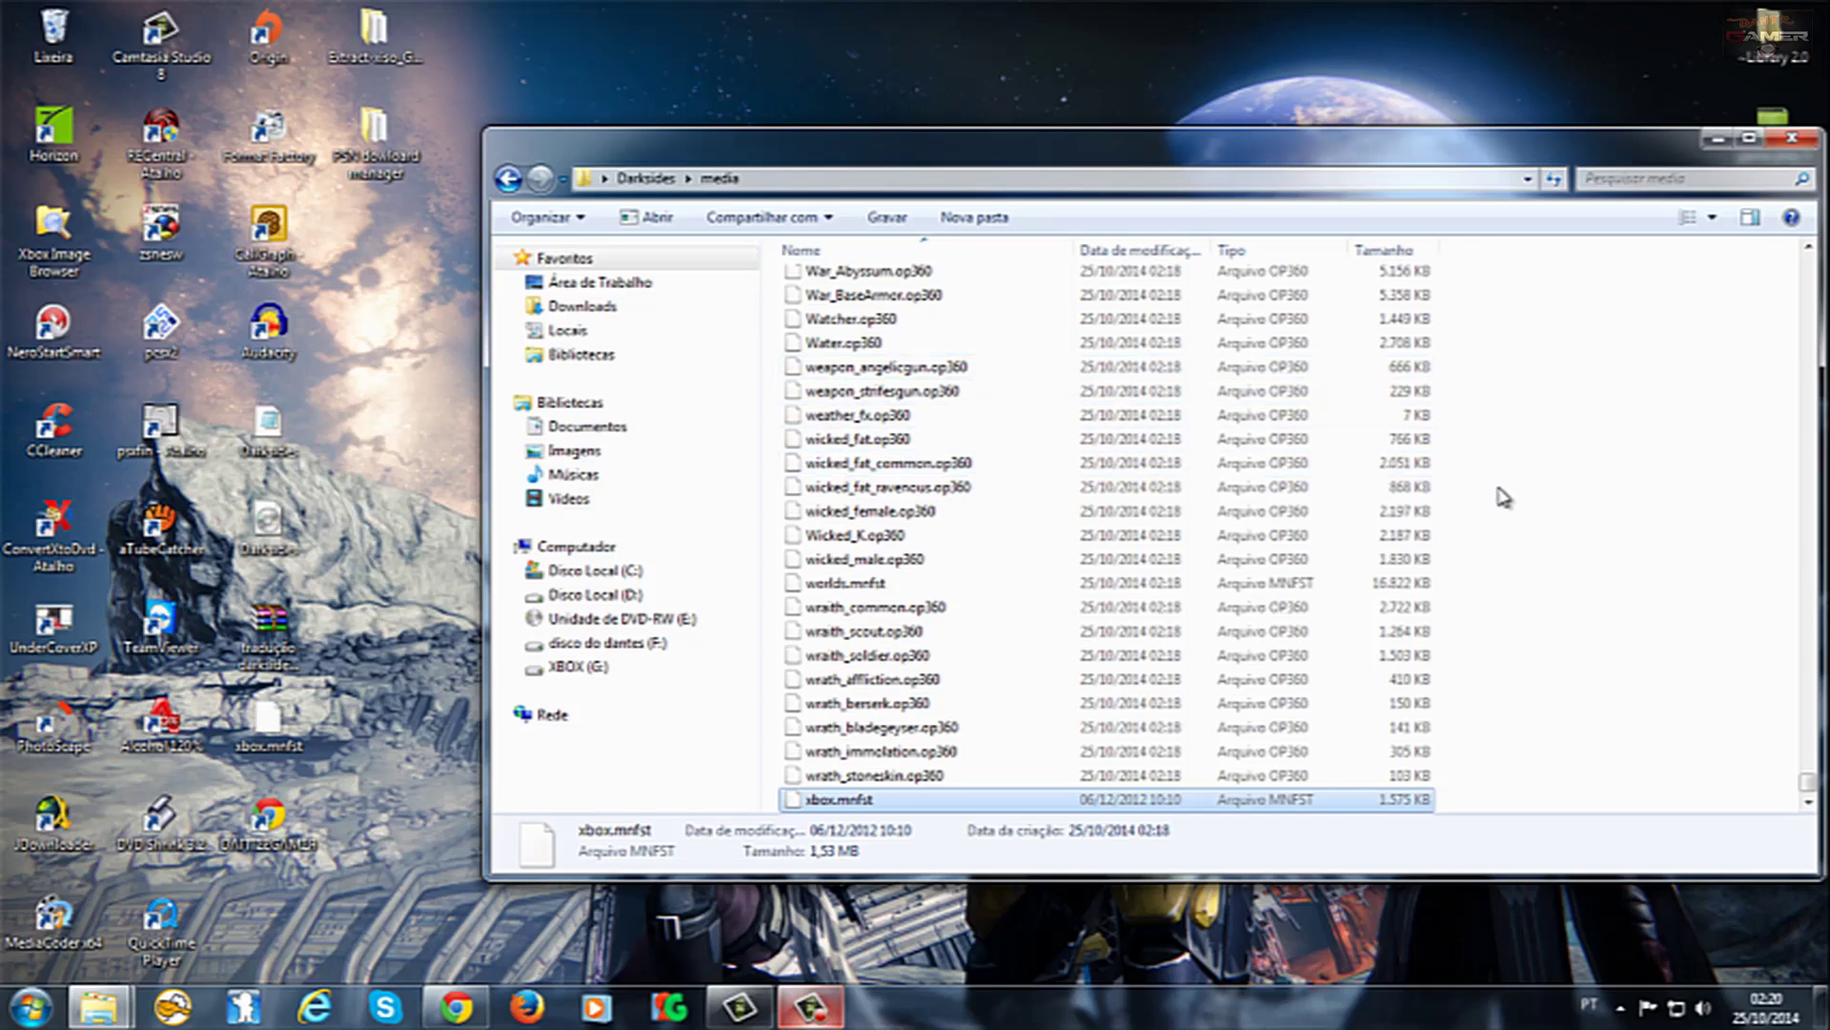
left_click(1609, 522)
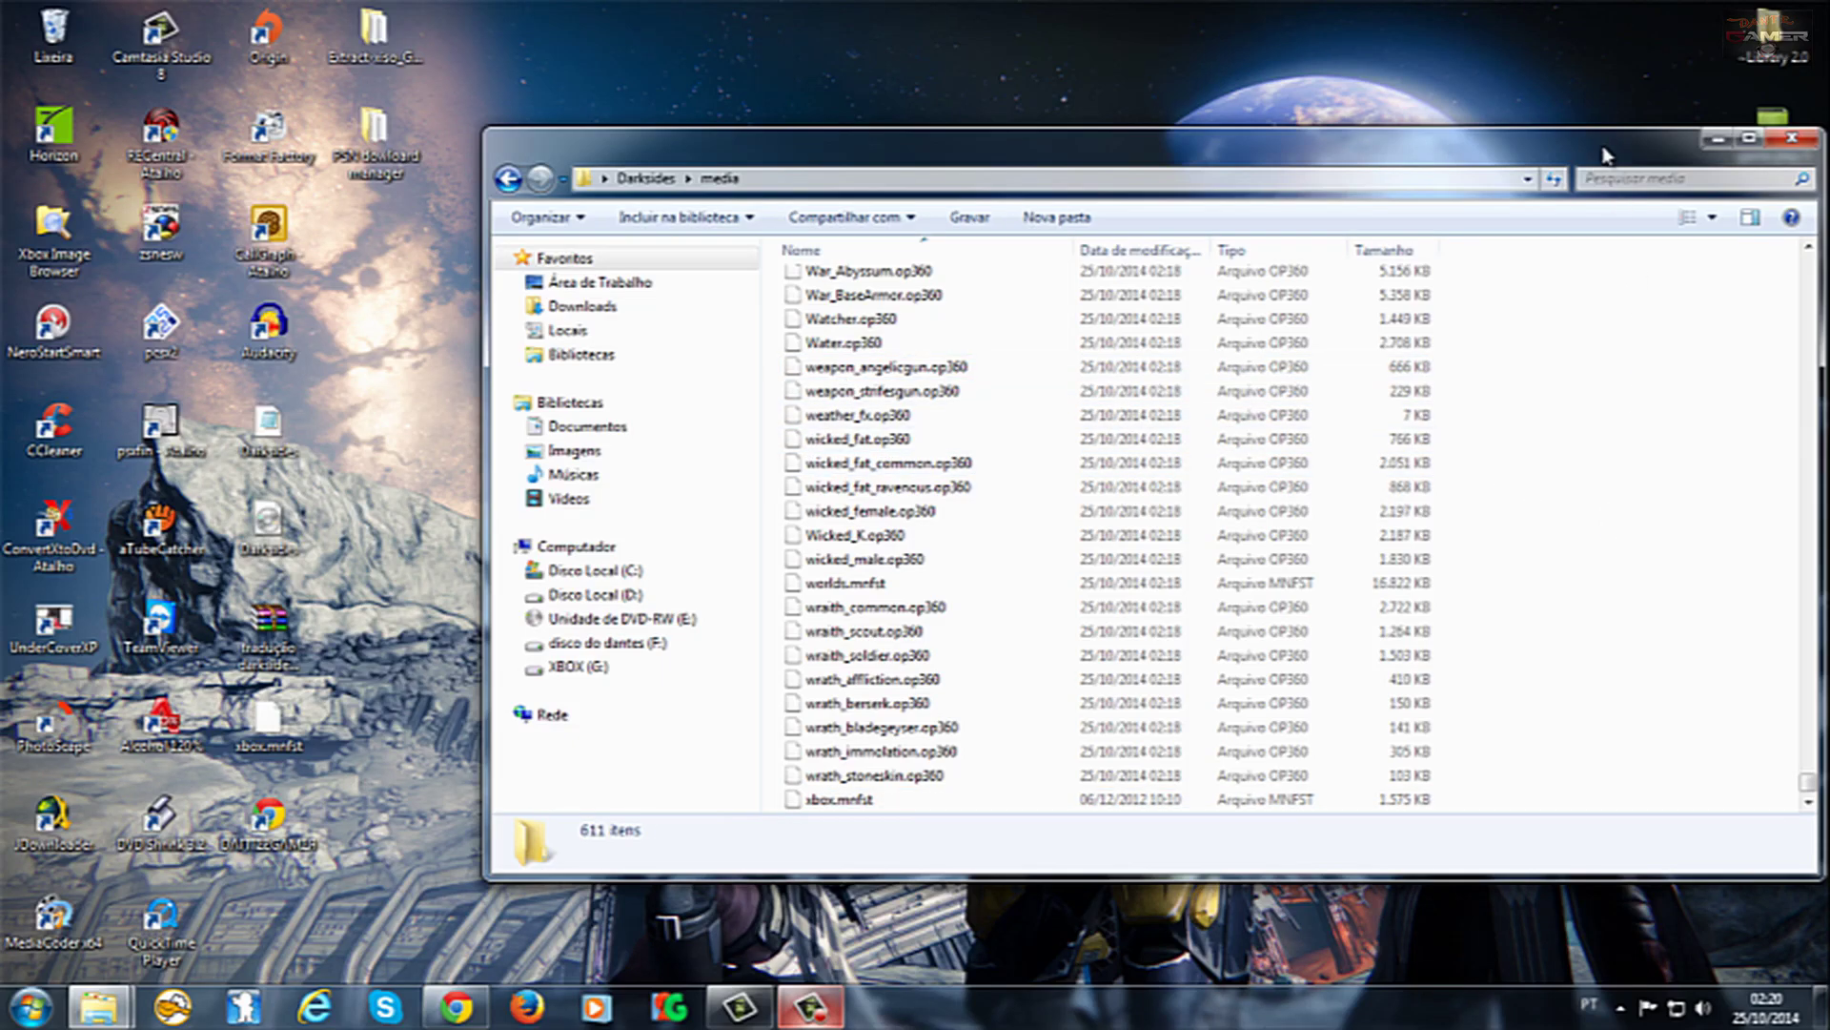
- Close the media folder window and move the Darksides folder below the PSN dowloard manager folder on the desktop
left_click_drag(1604, 153, 1403, 185)
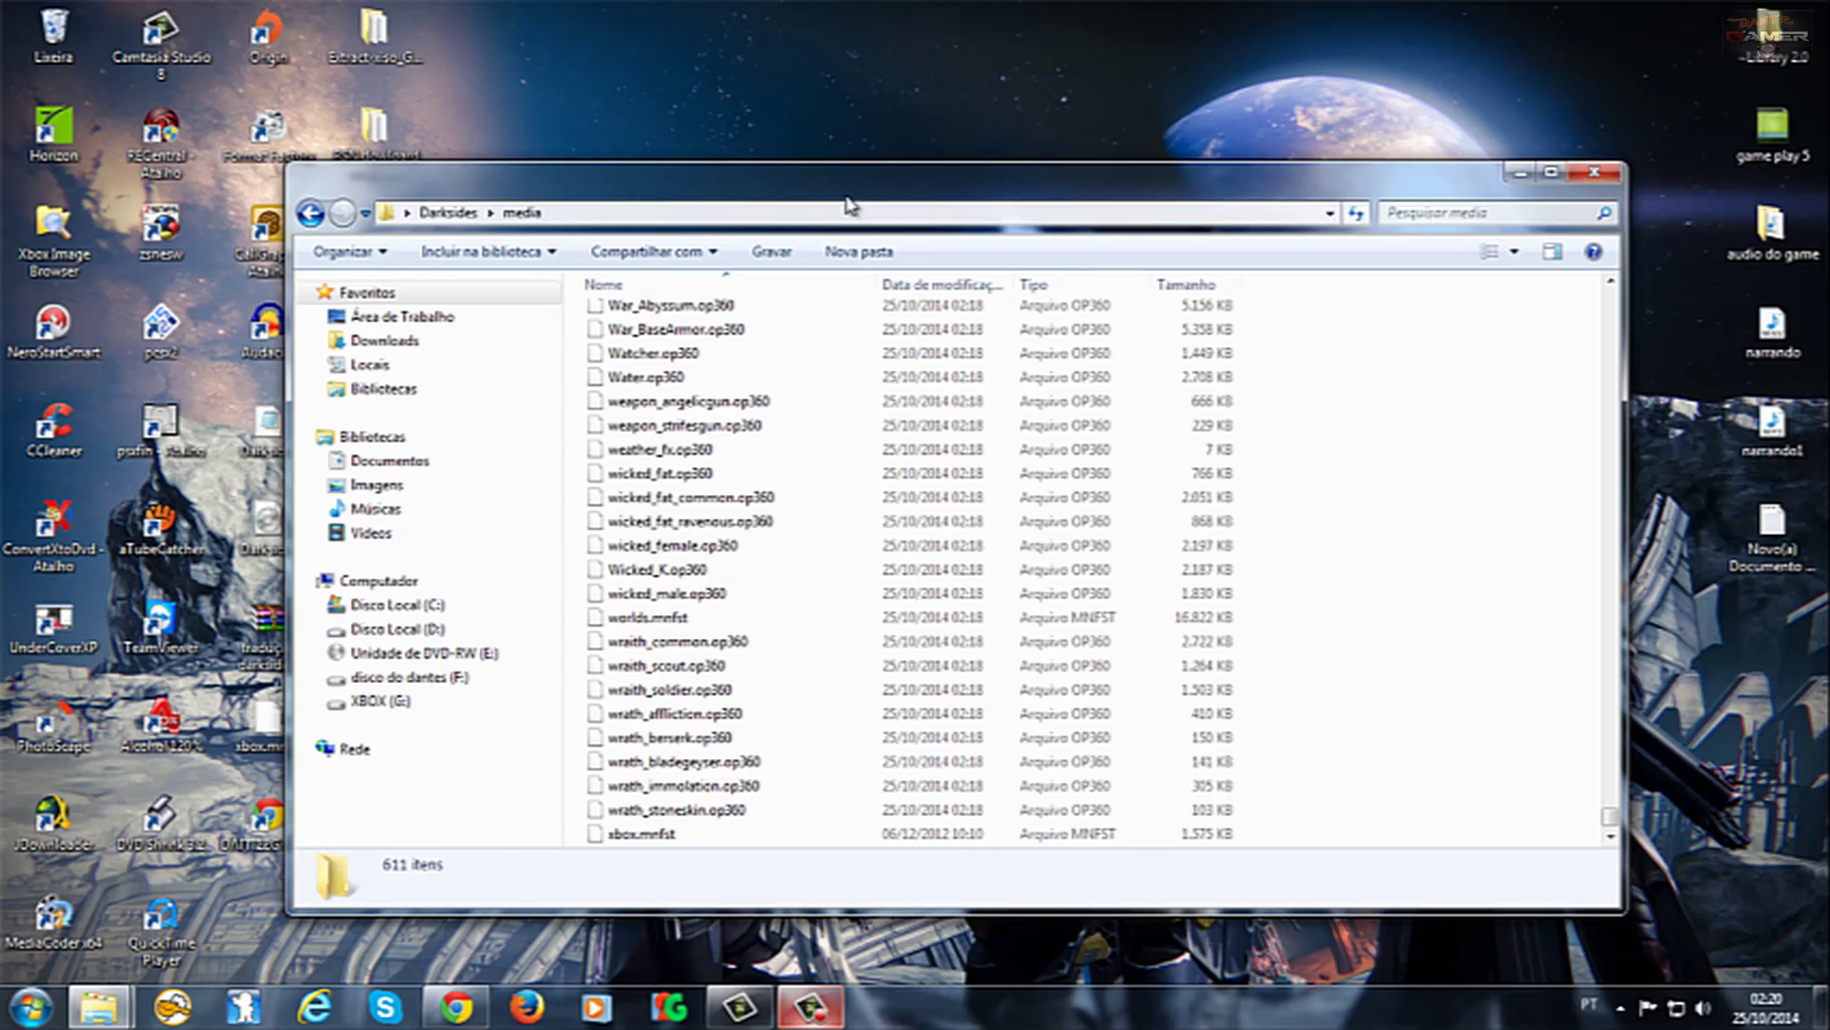
left_click(1607, 177)
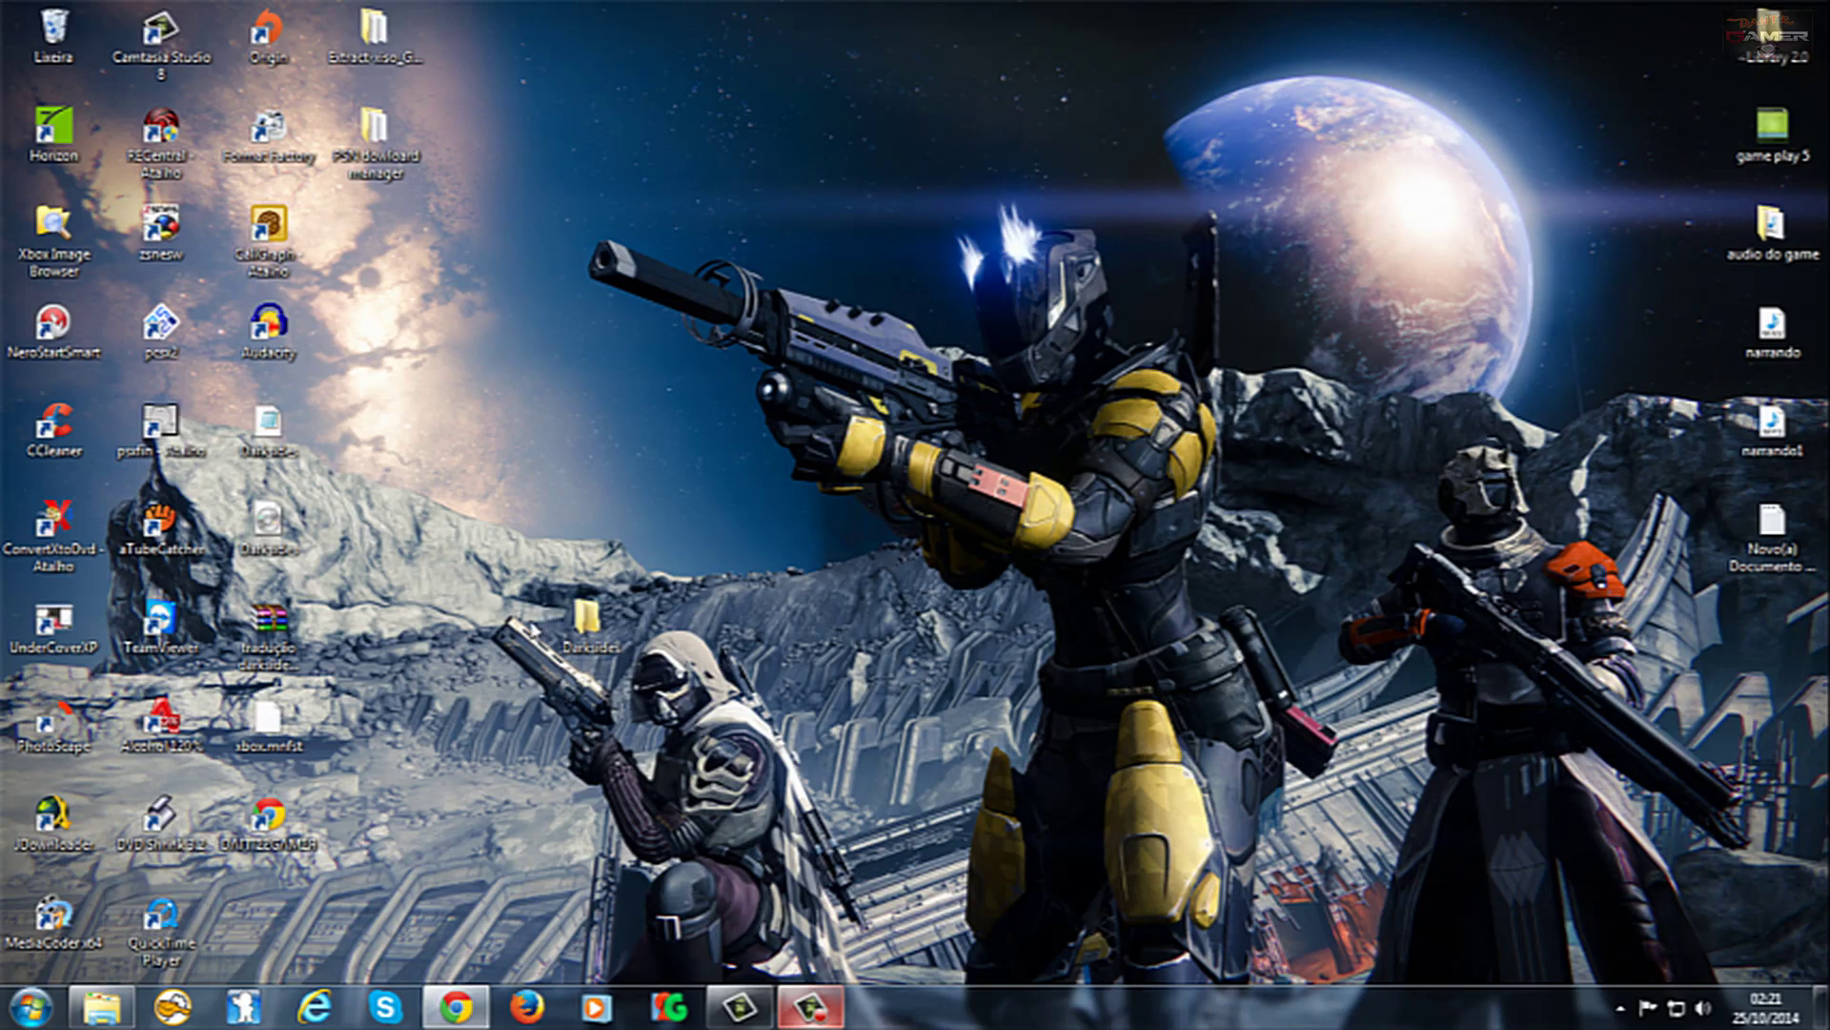
left_click_drag(578, 619, 392, 277)
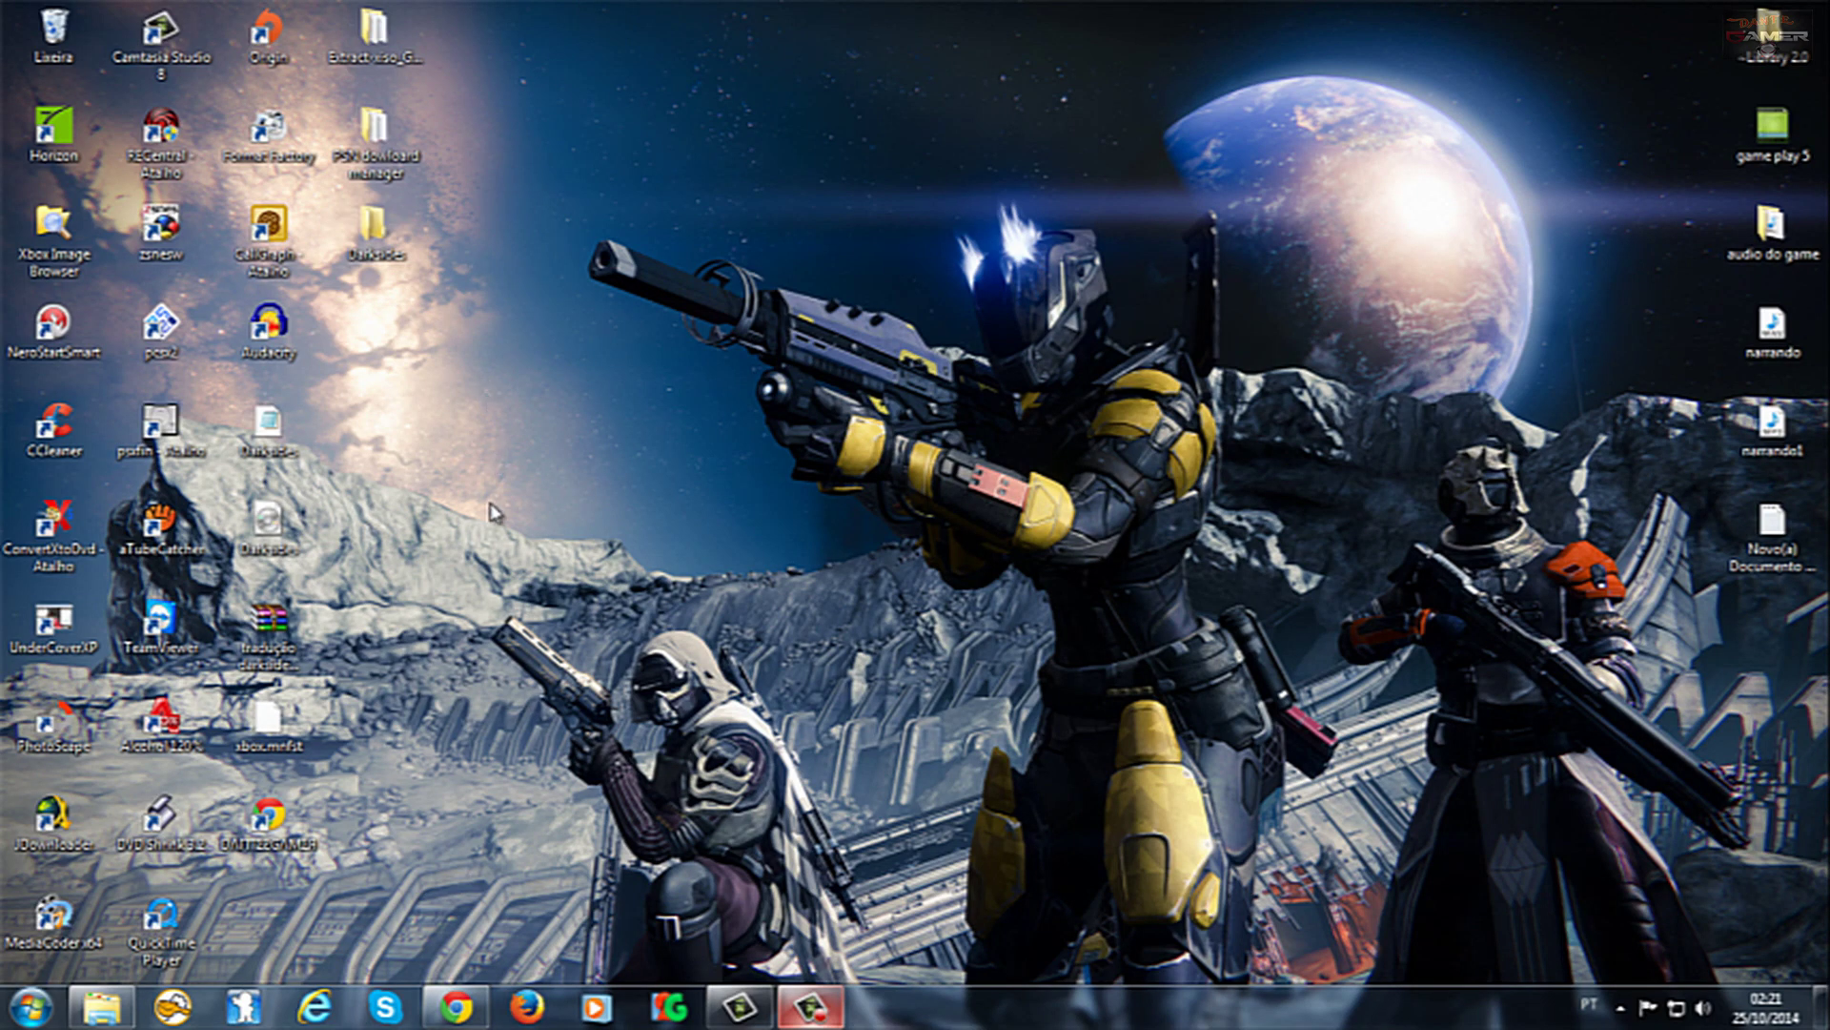
- Move the Darksides disc image and the Xbox Image Browser shortcut to an empty area in the middle of the desktop
left_click(286, 539)
left_click_drag(277, 522, 597, 523)
left_click(615, 619)
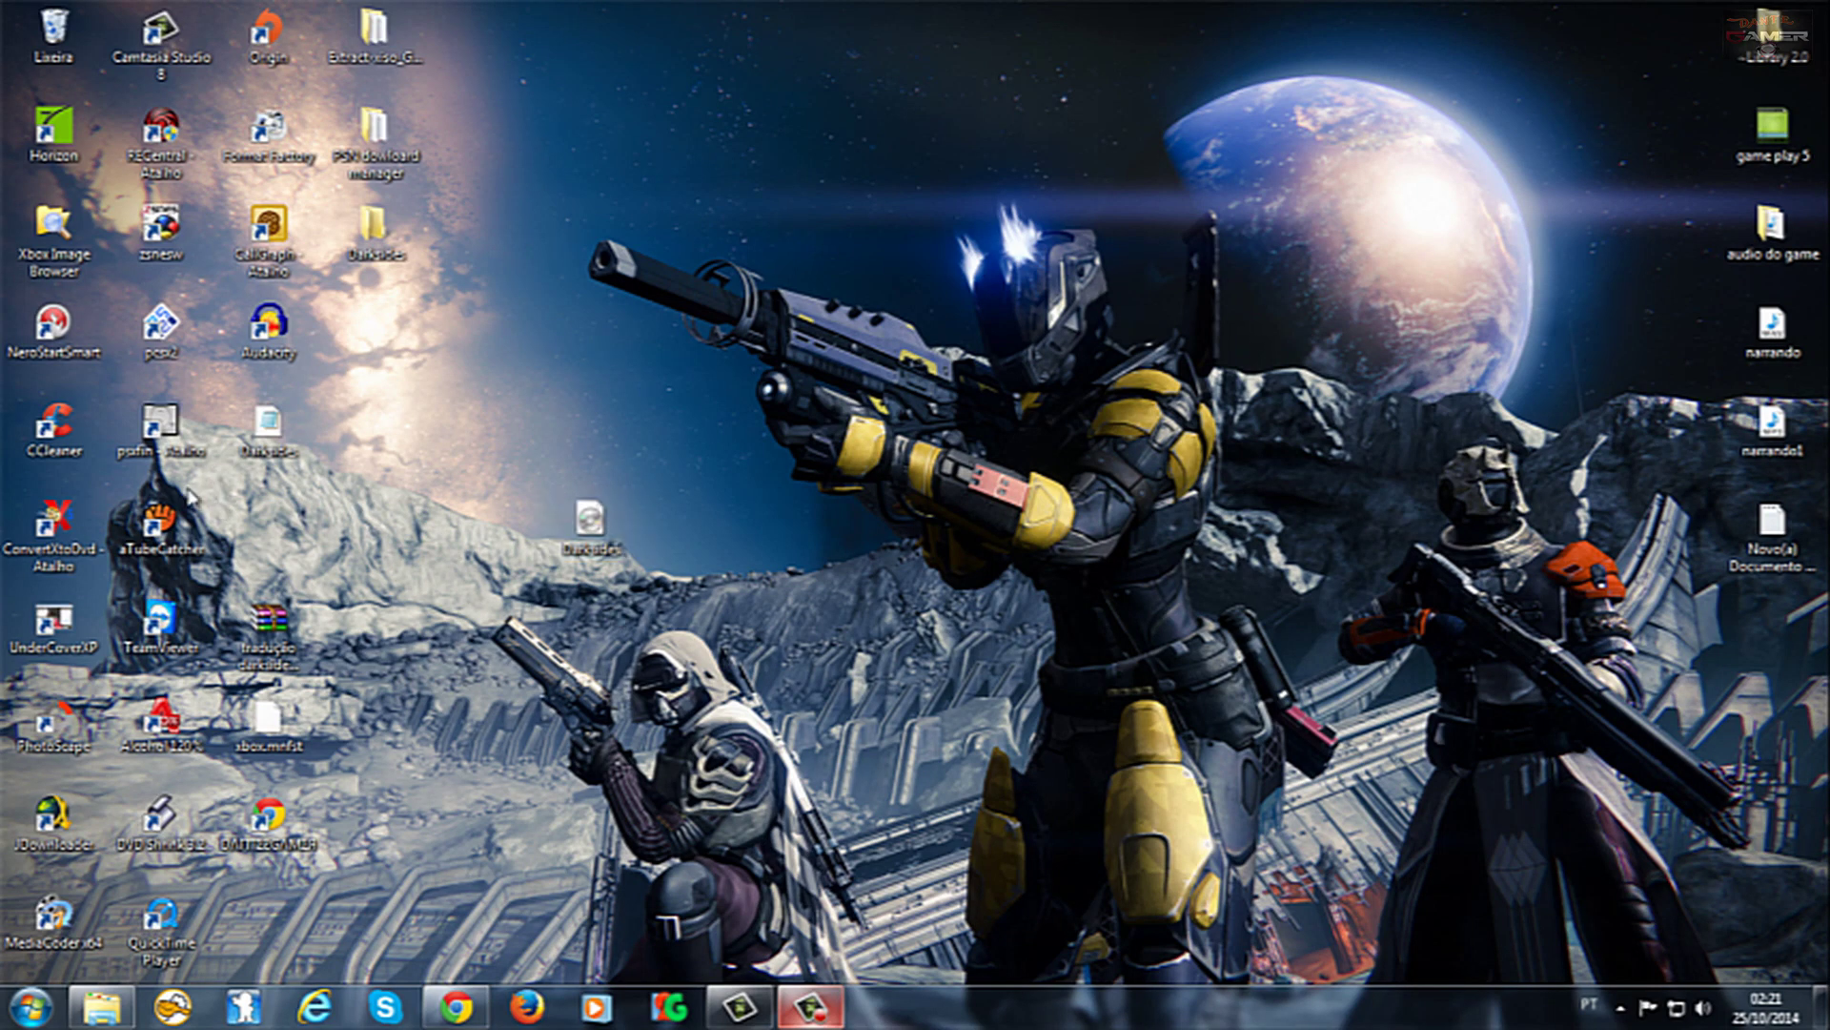
left_click_drag(47, 243, 799, 593)
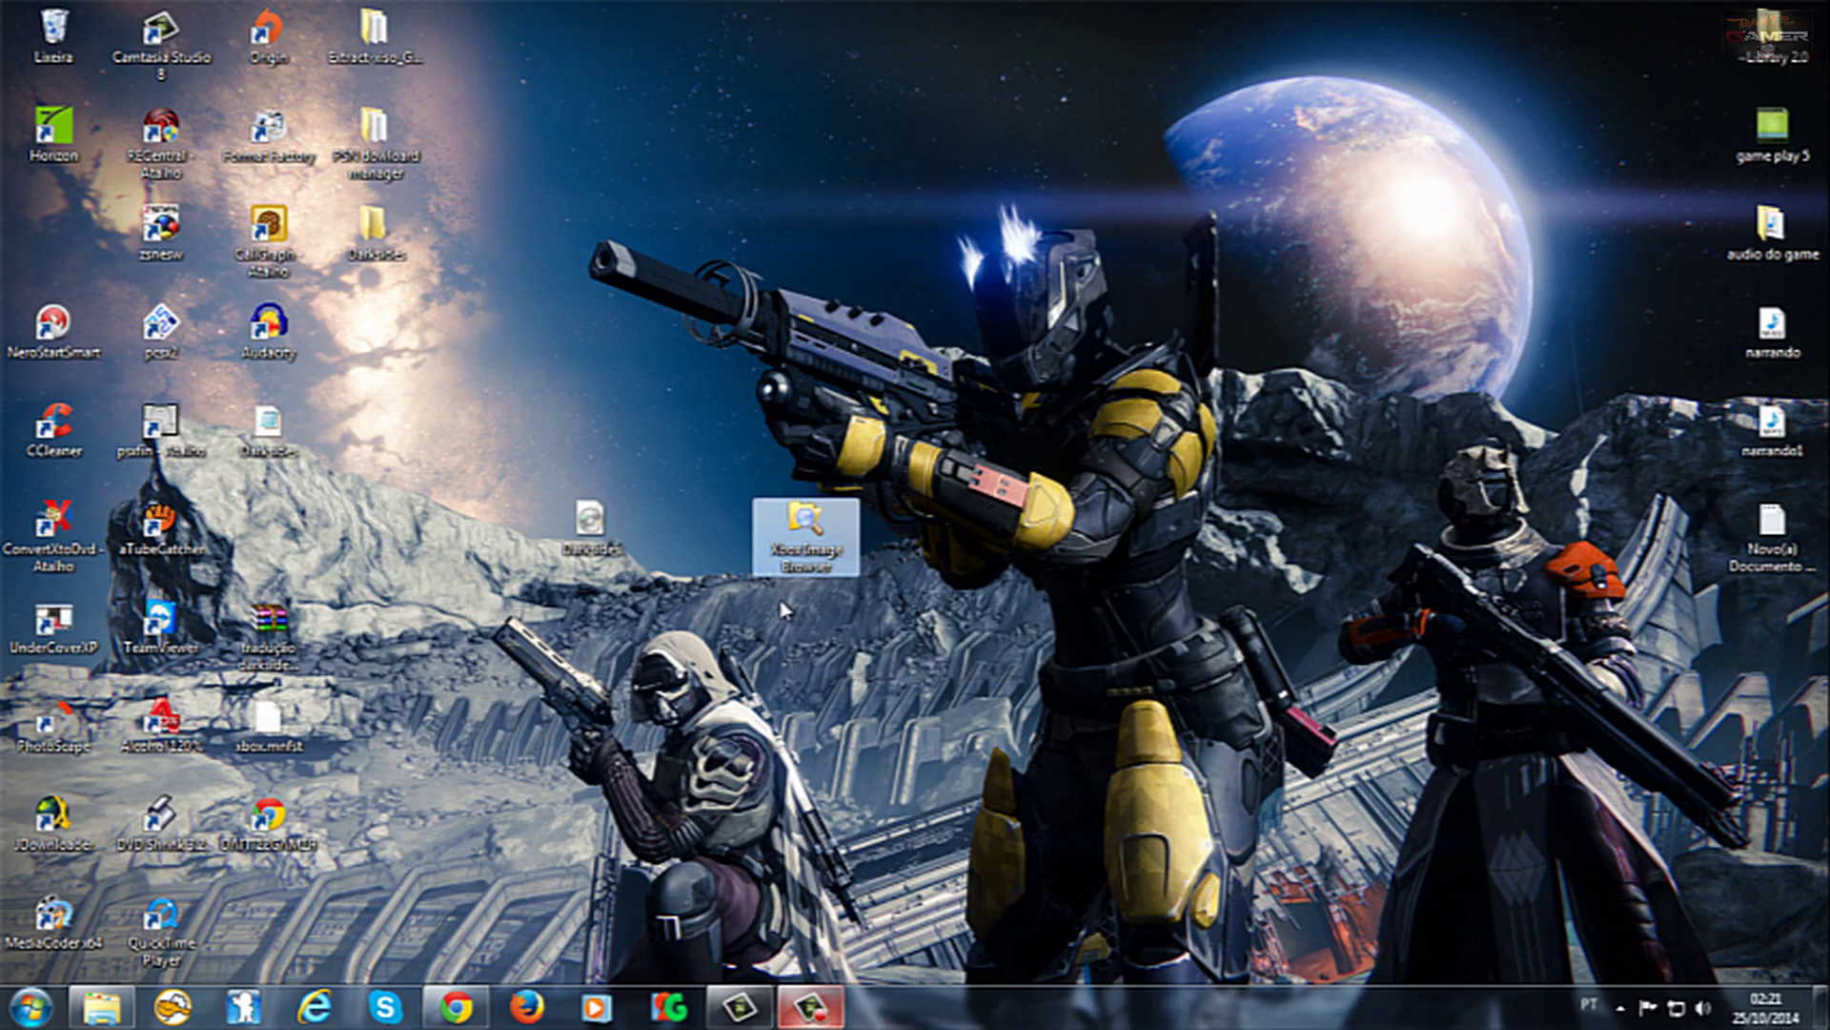
- Launch Xbox Image Browser and open the Darksides image file from the desktop
double_click(801, 532)
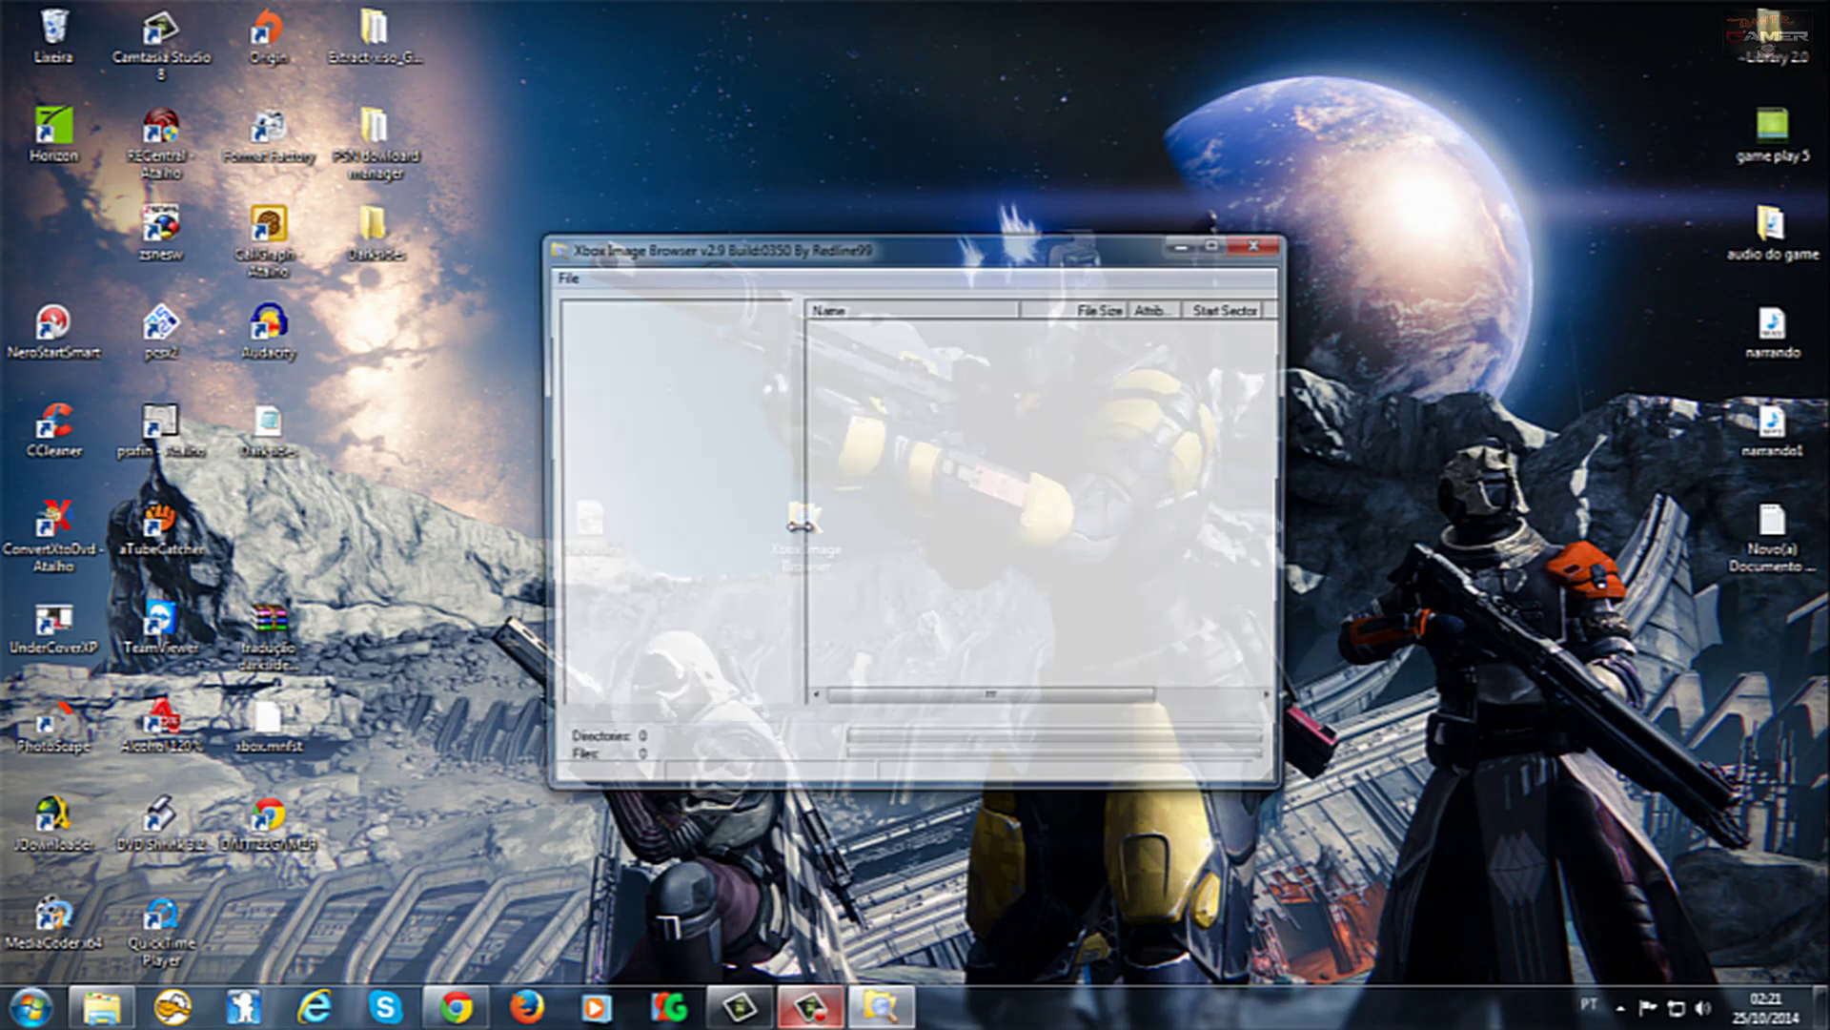
left_click_drag(700, 255, 1082, 313)
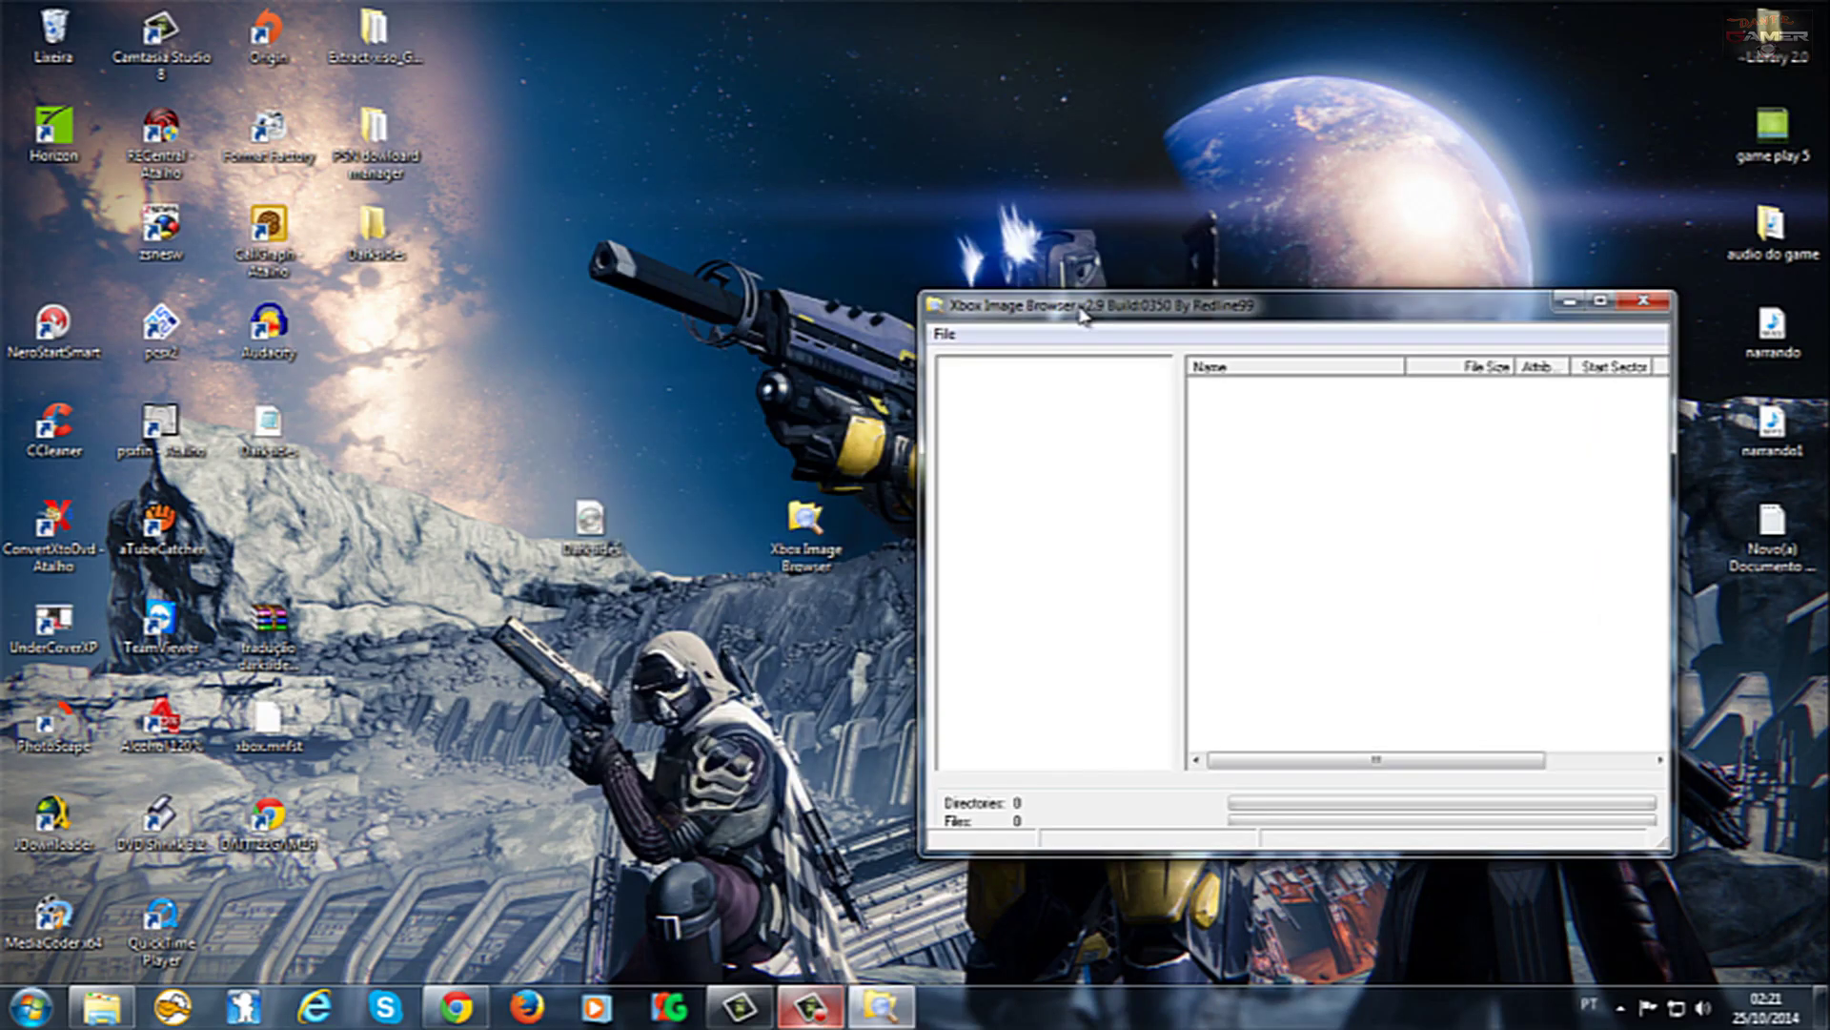
left_click(945, 334)
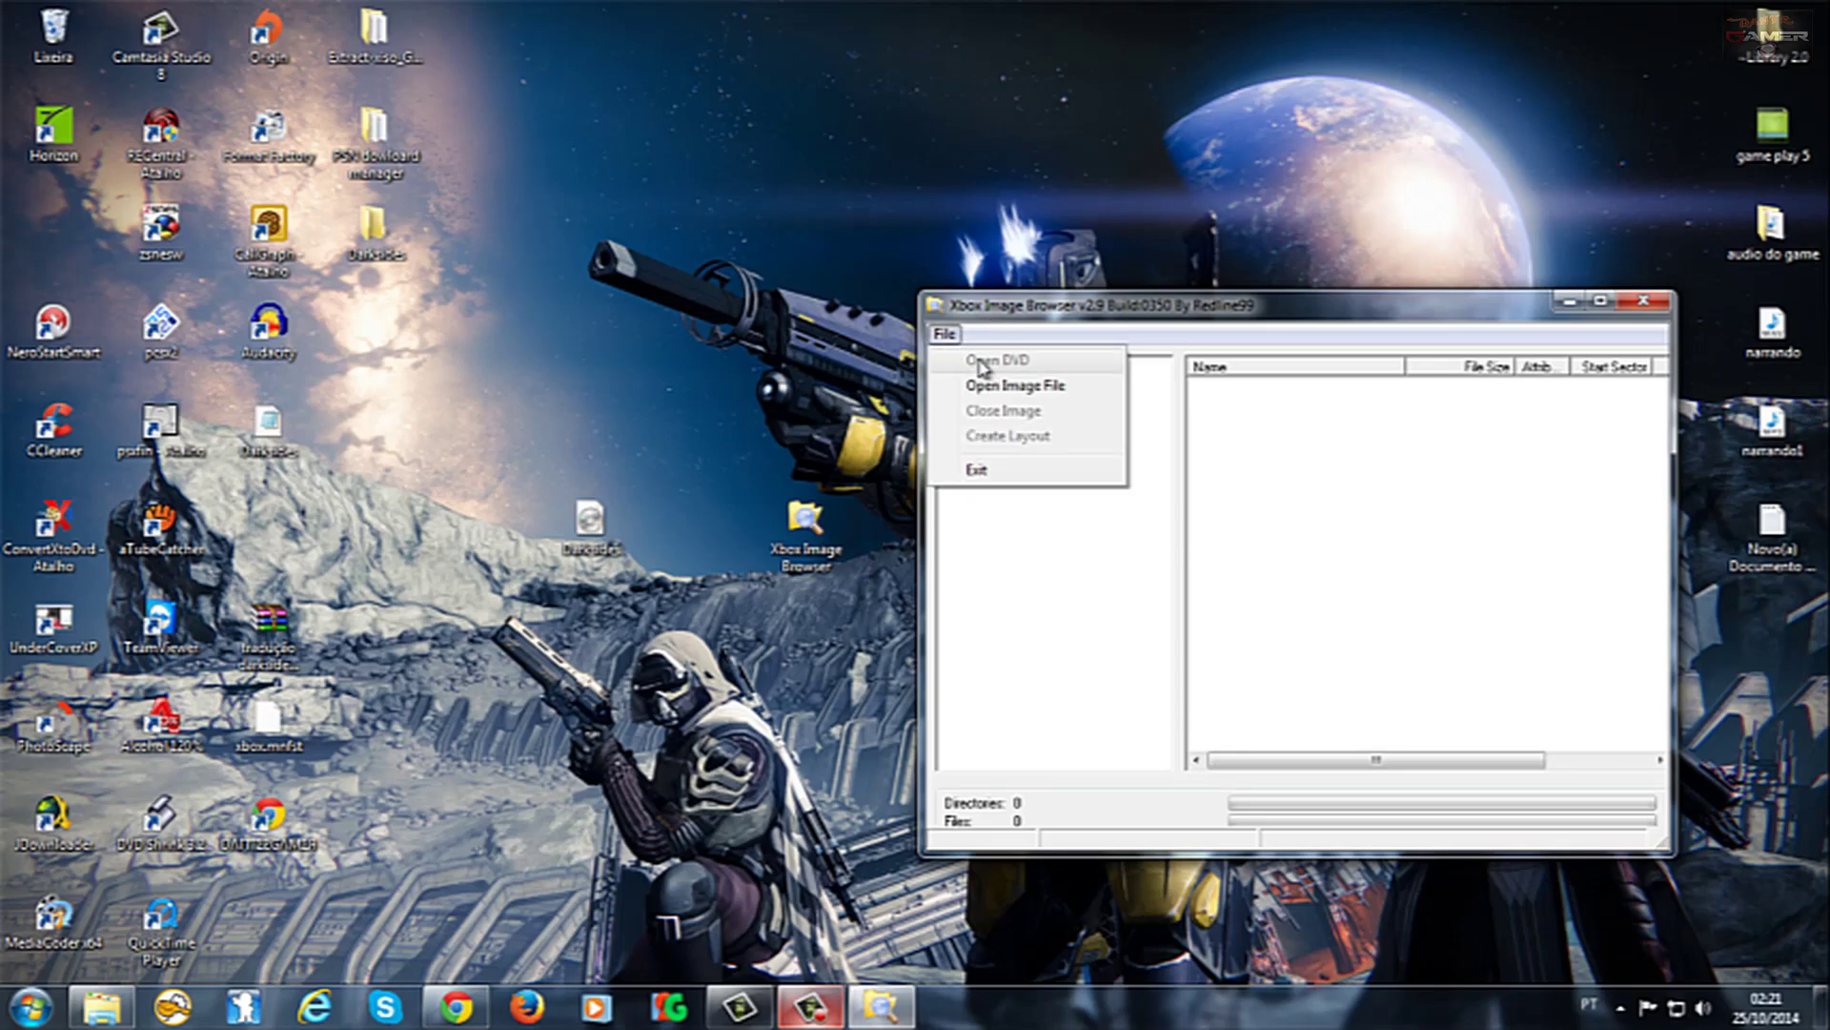
left_click(994, 387)
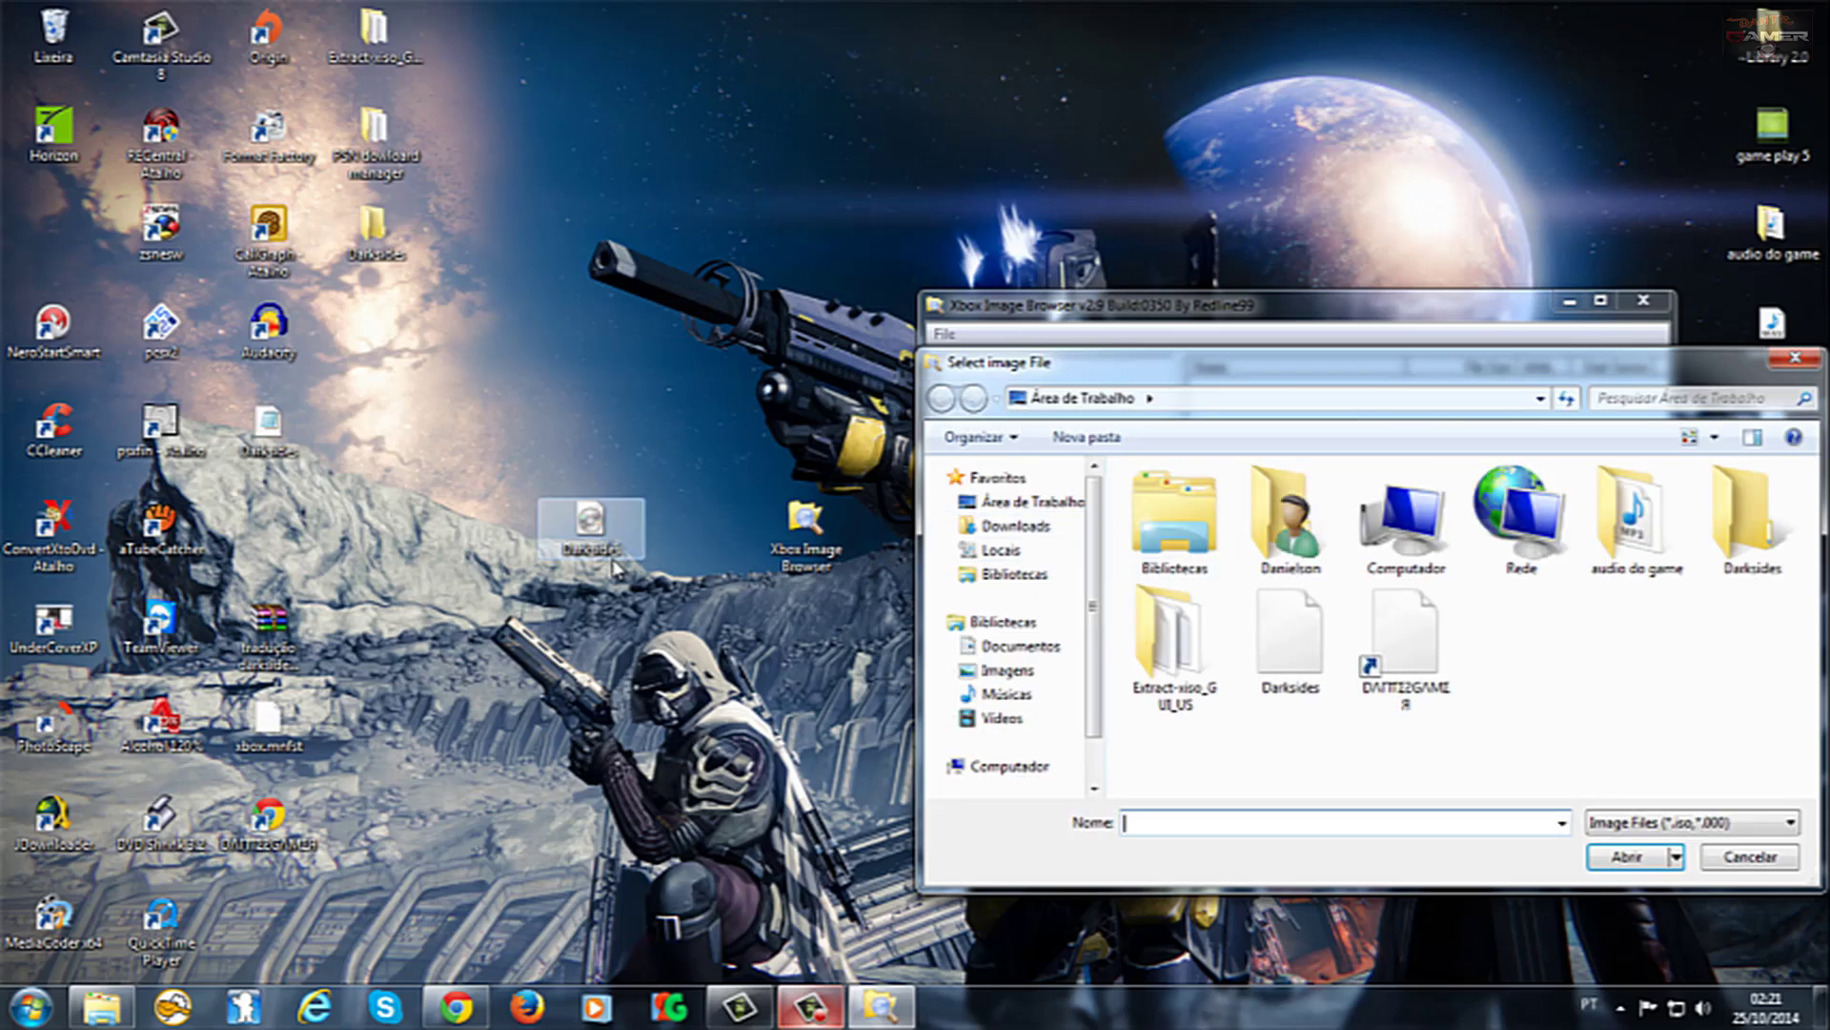
left_click(1540, 665)
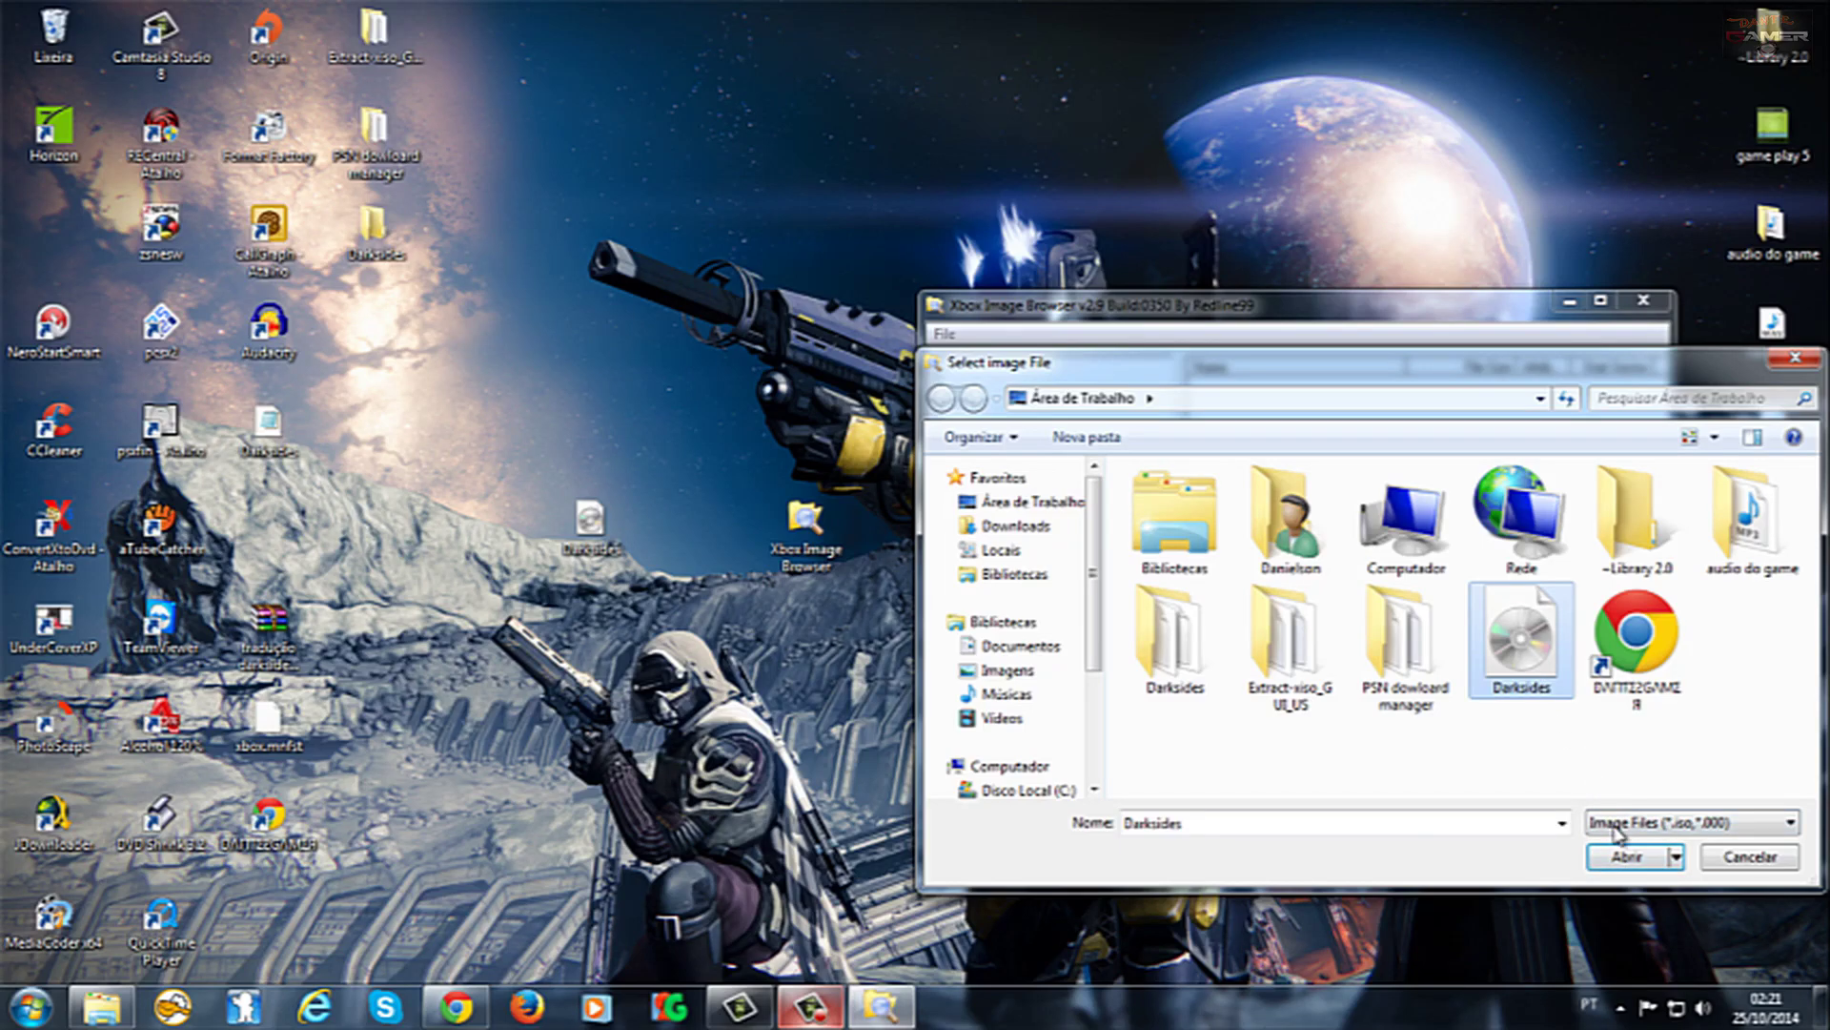
left_click(1626, 857)
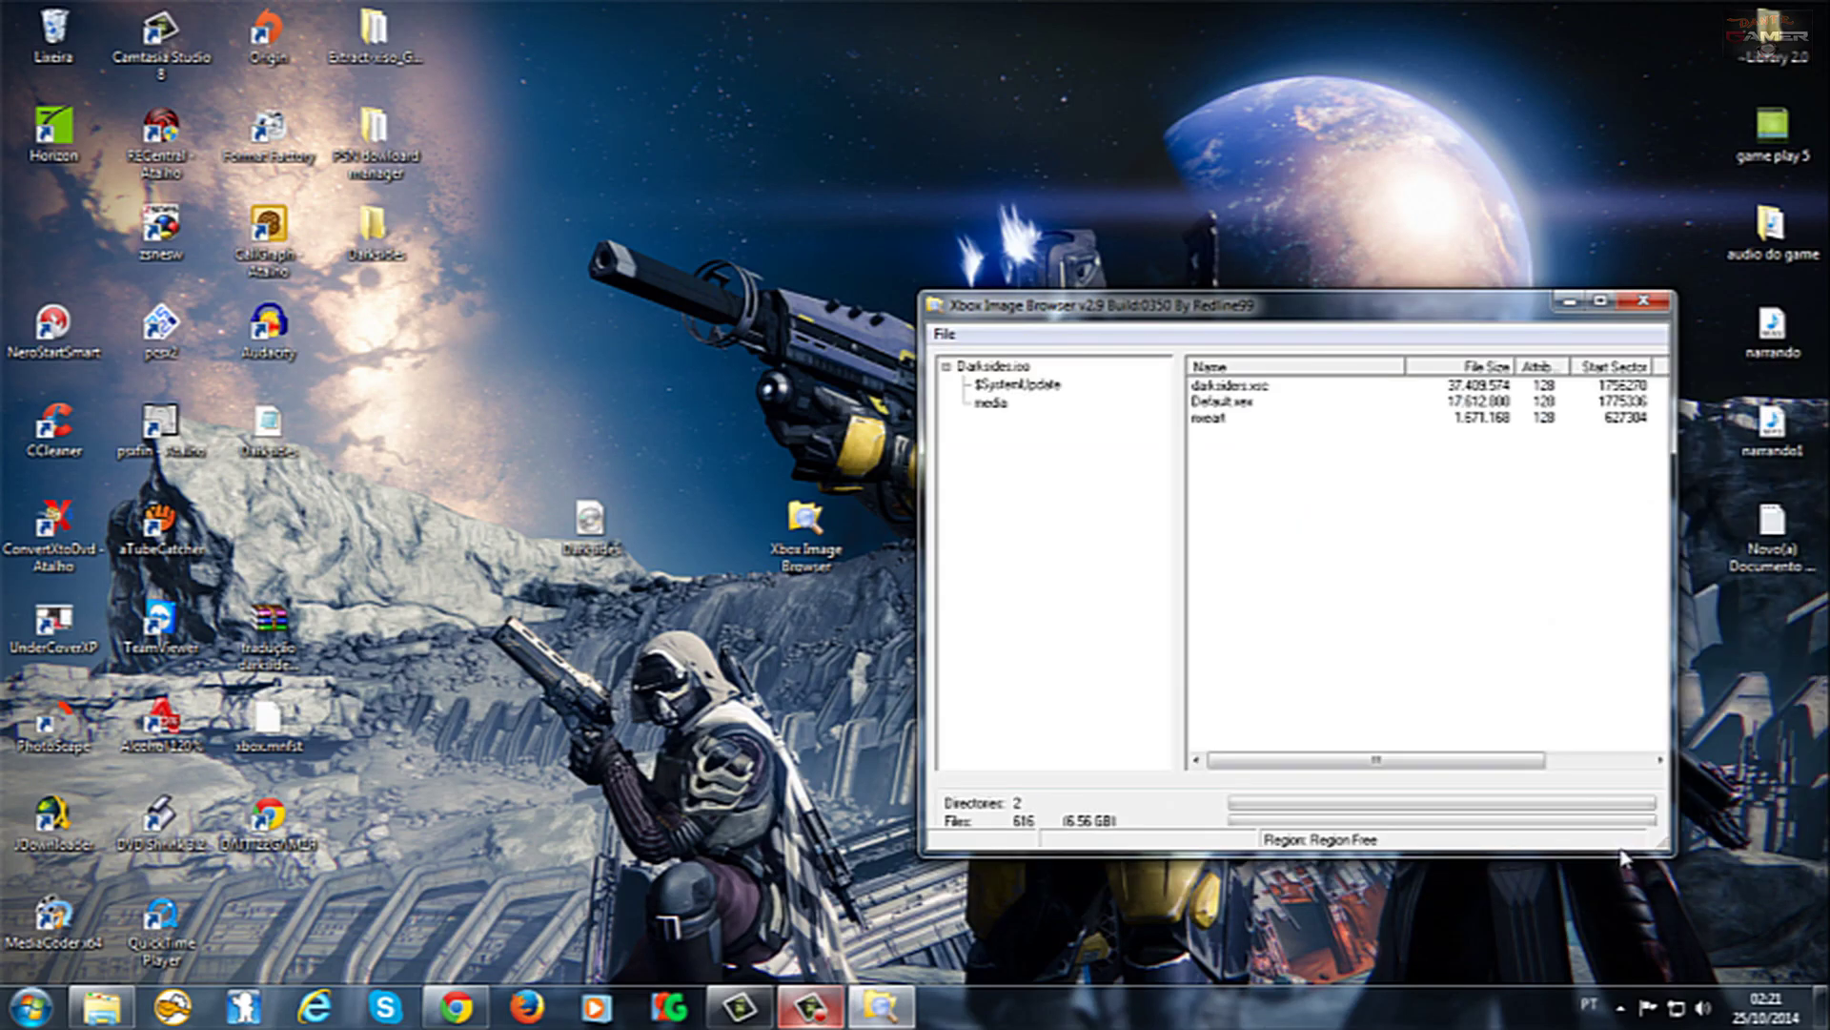
- List the contents of the image's media folder and set the extracted xbox.mnfst apart from the other desktop icons
left_click(991, 403)
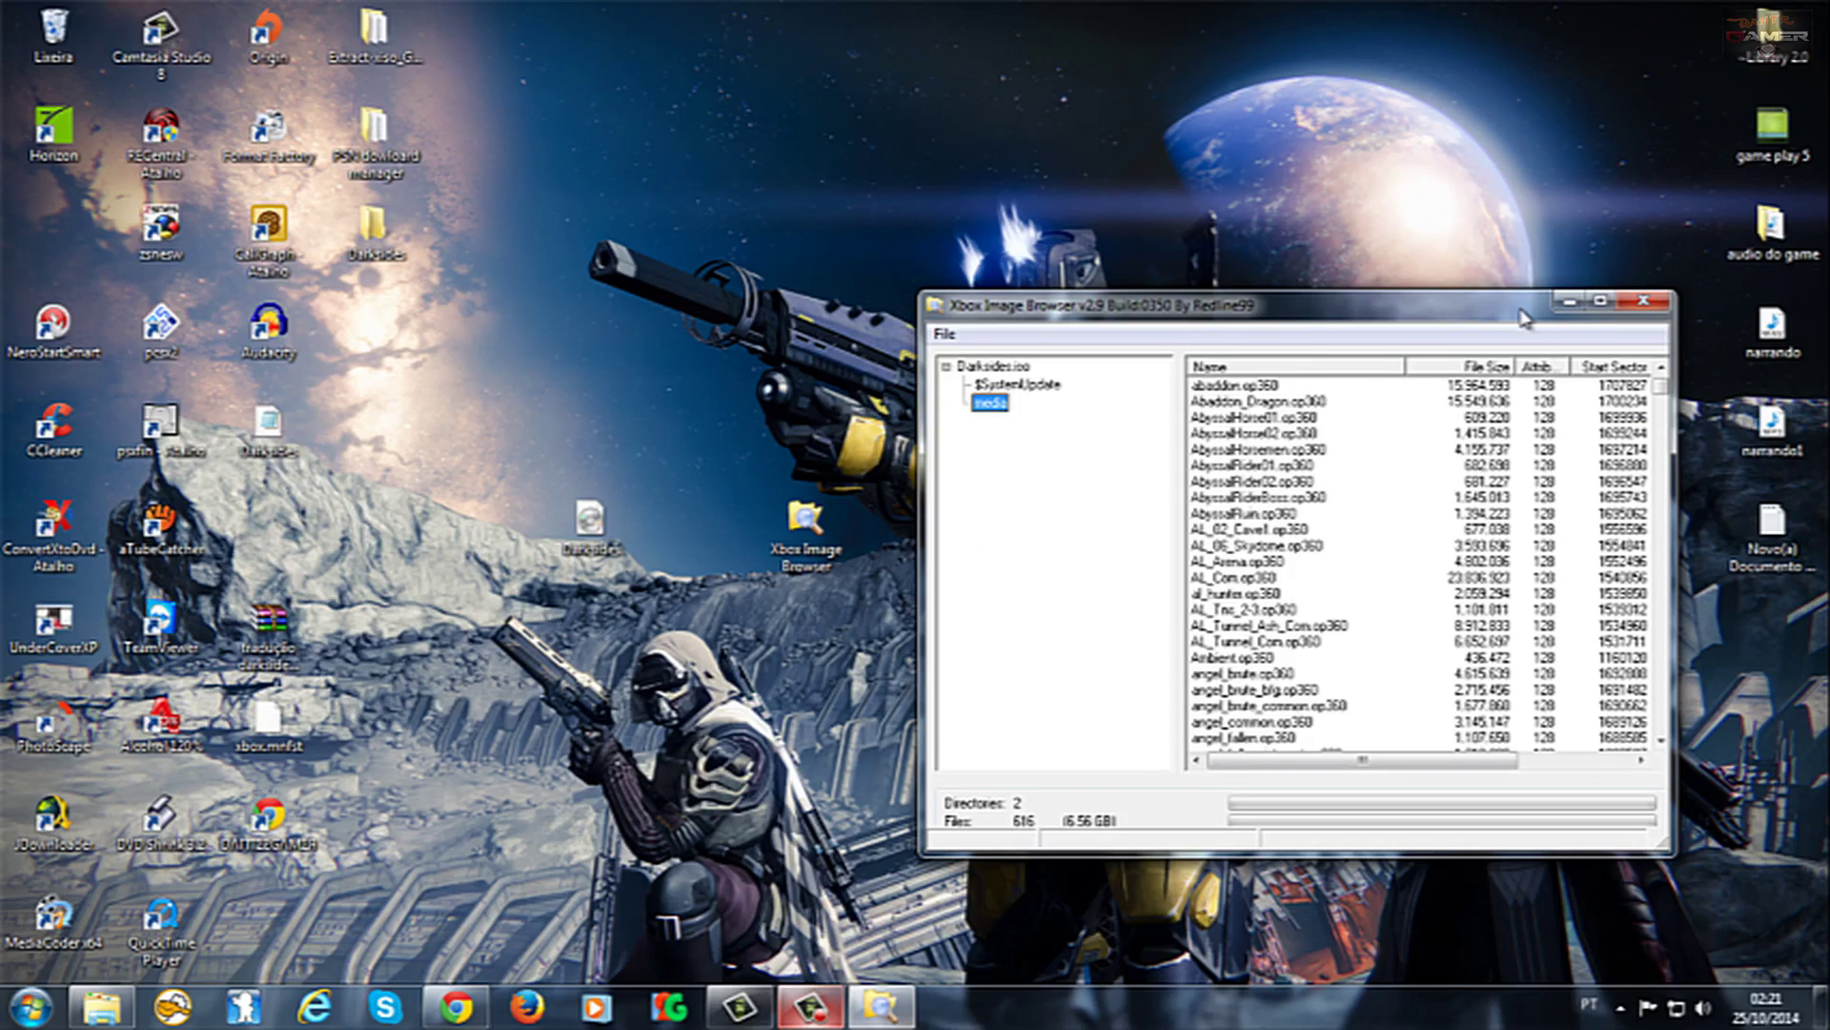
left_click_drag(1506, 306, 1330, 262)
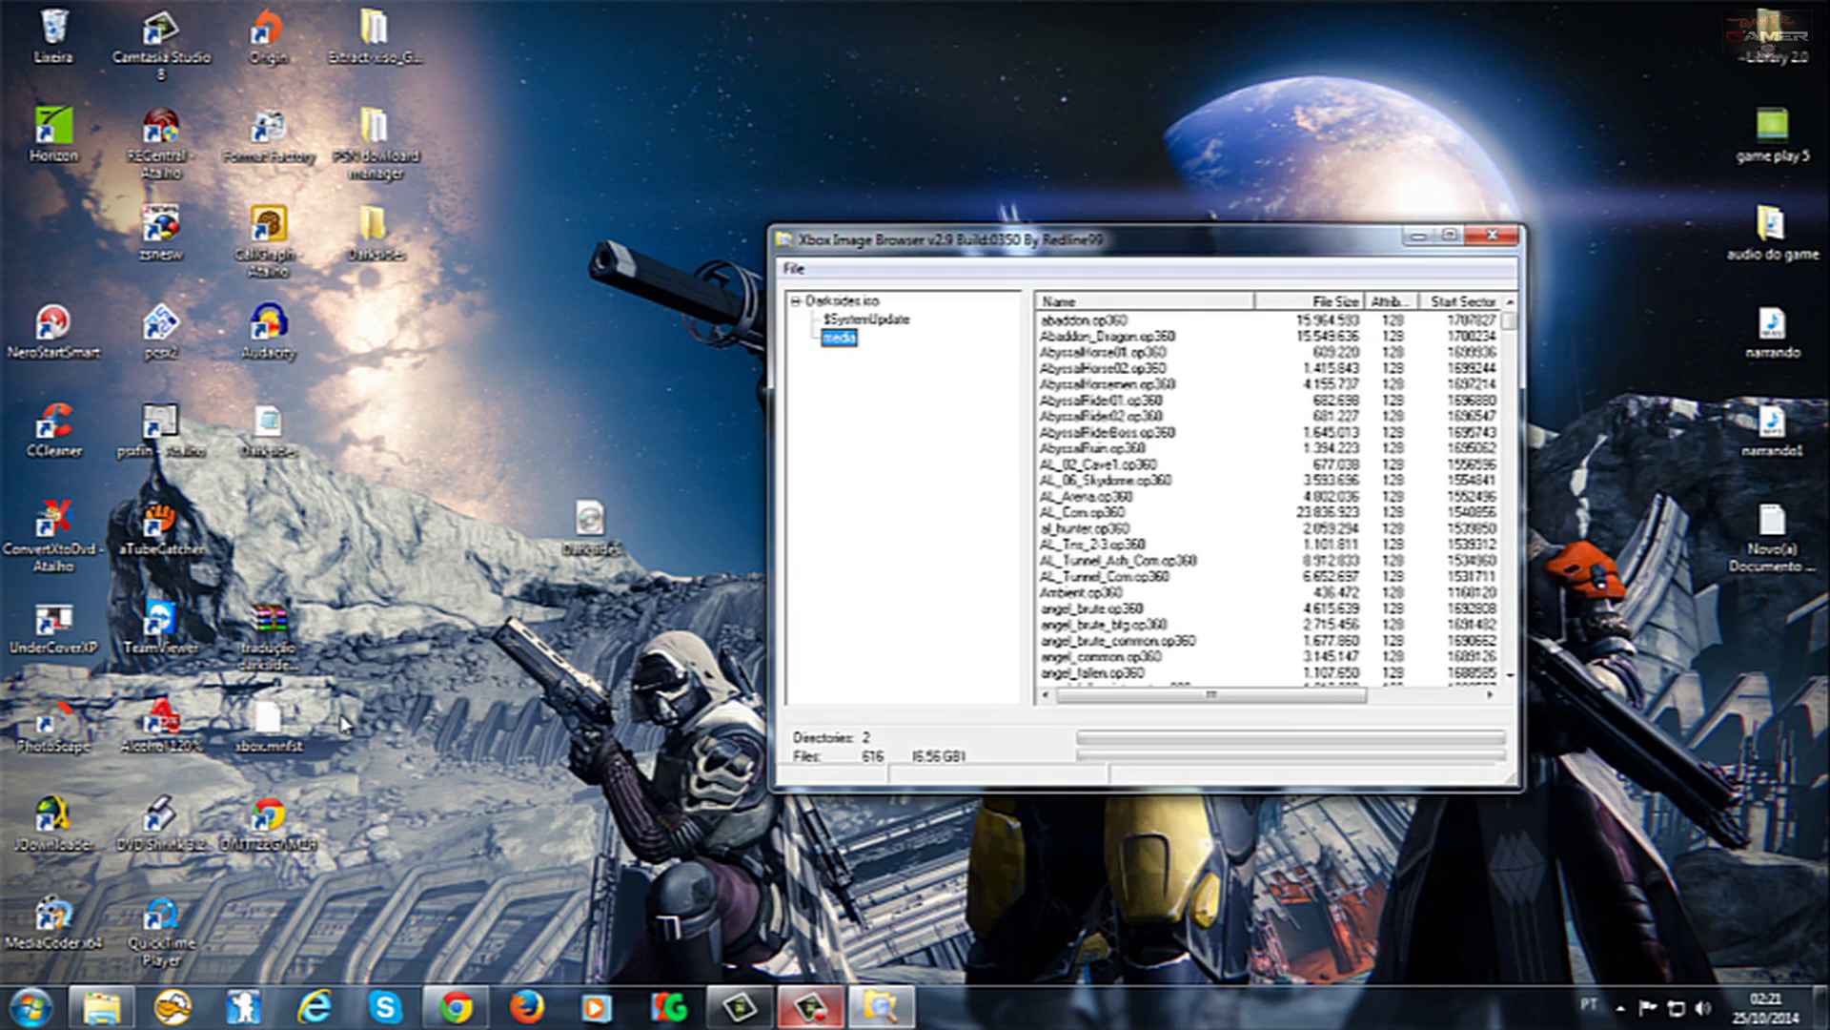
left_click_drag(265, 739, 478, 744)
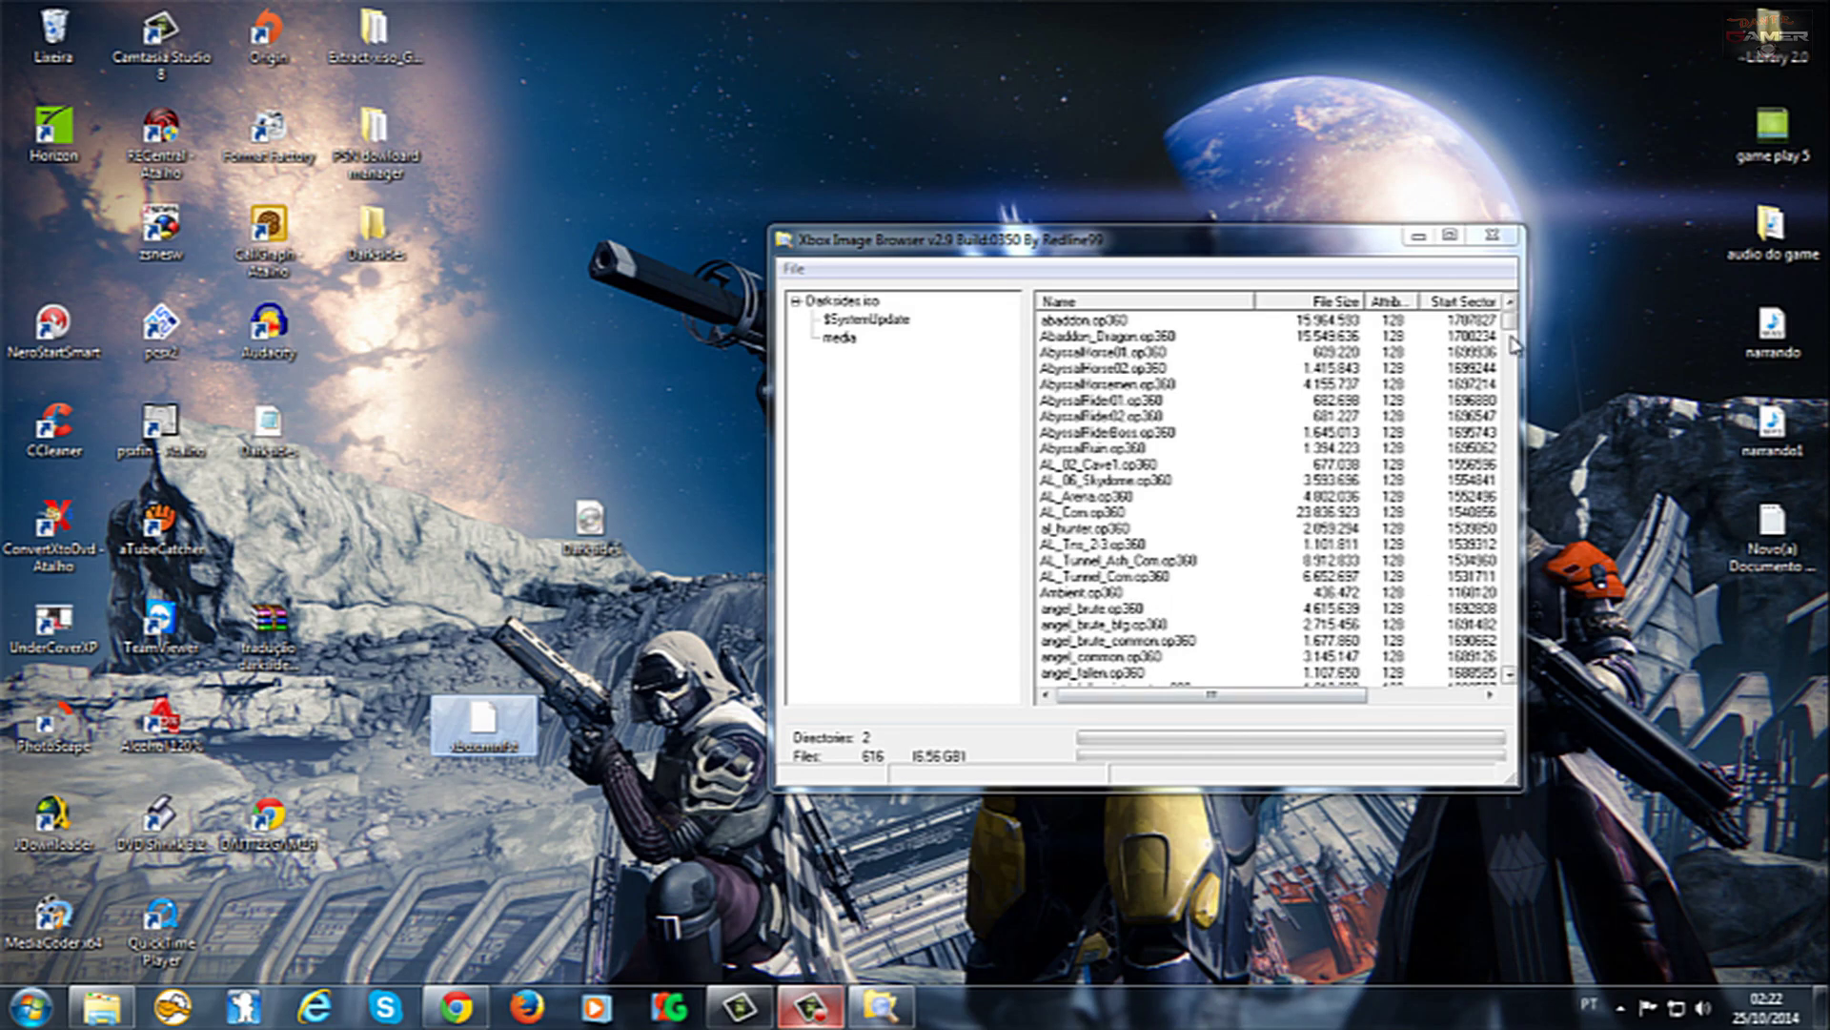
- Replace xbox.mnfst in the image's media folder with the desktop copy of xbox.mnfst and close Xbox Image Browser
left_click_drag(1514, 345, 1514, 677)
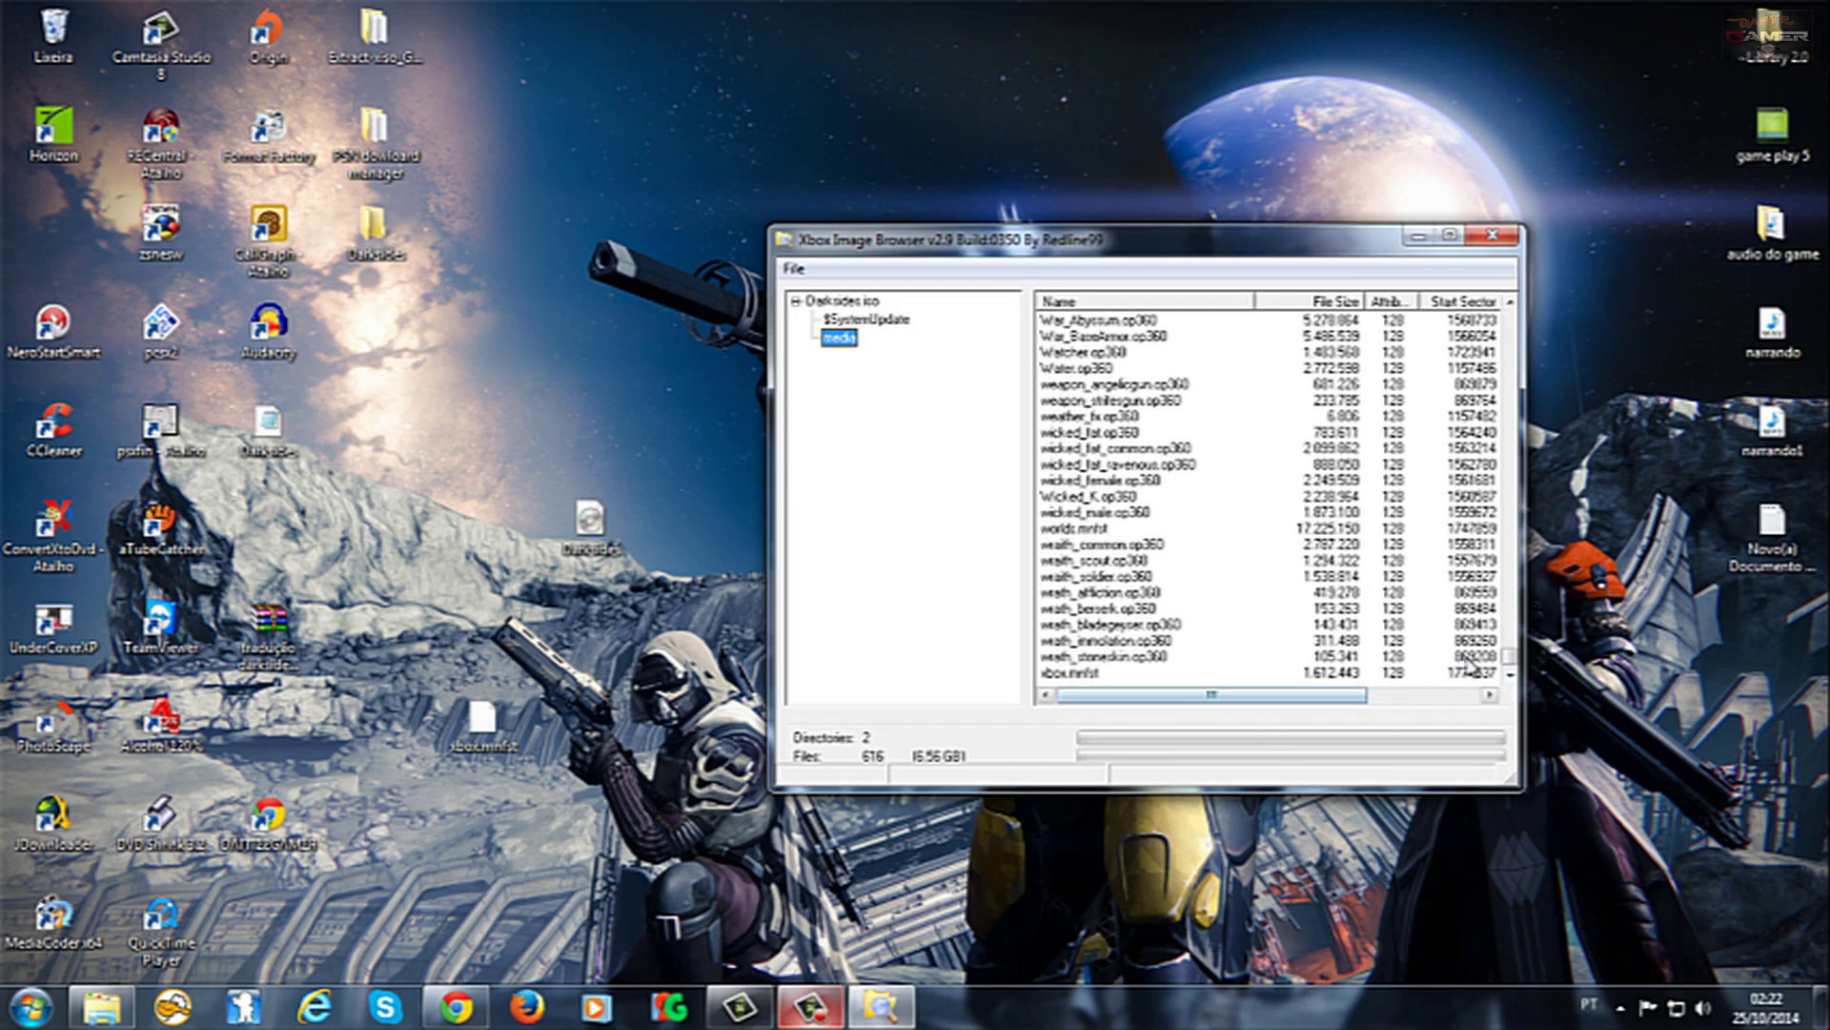
right_click(1080, 676)
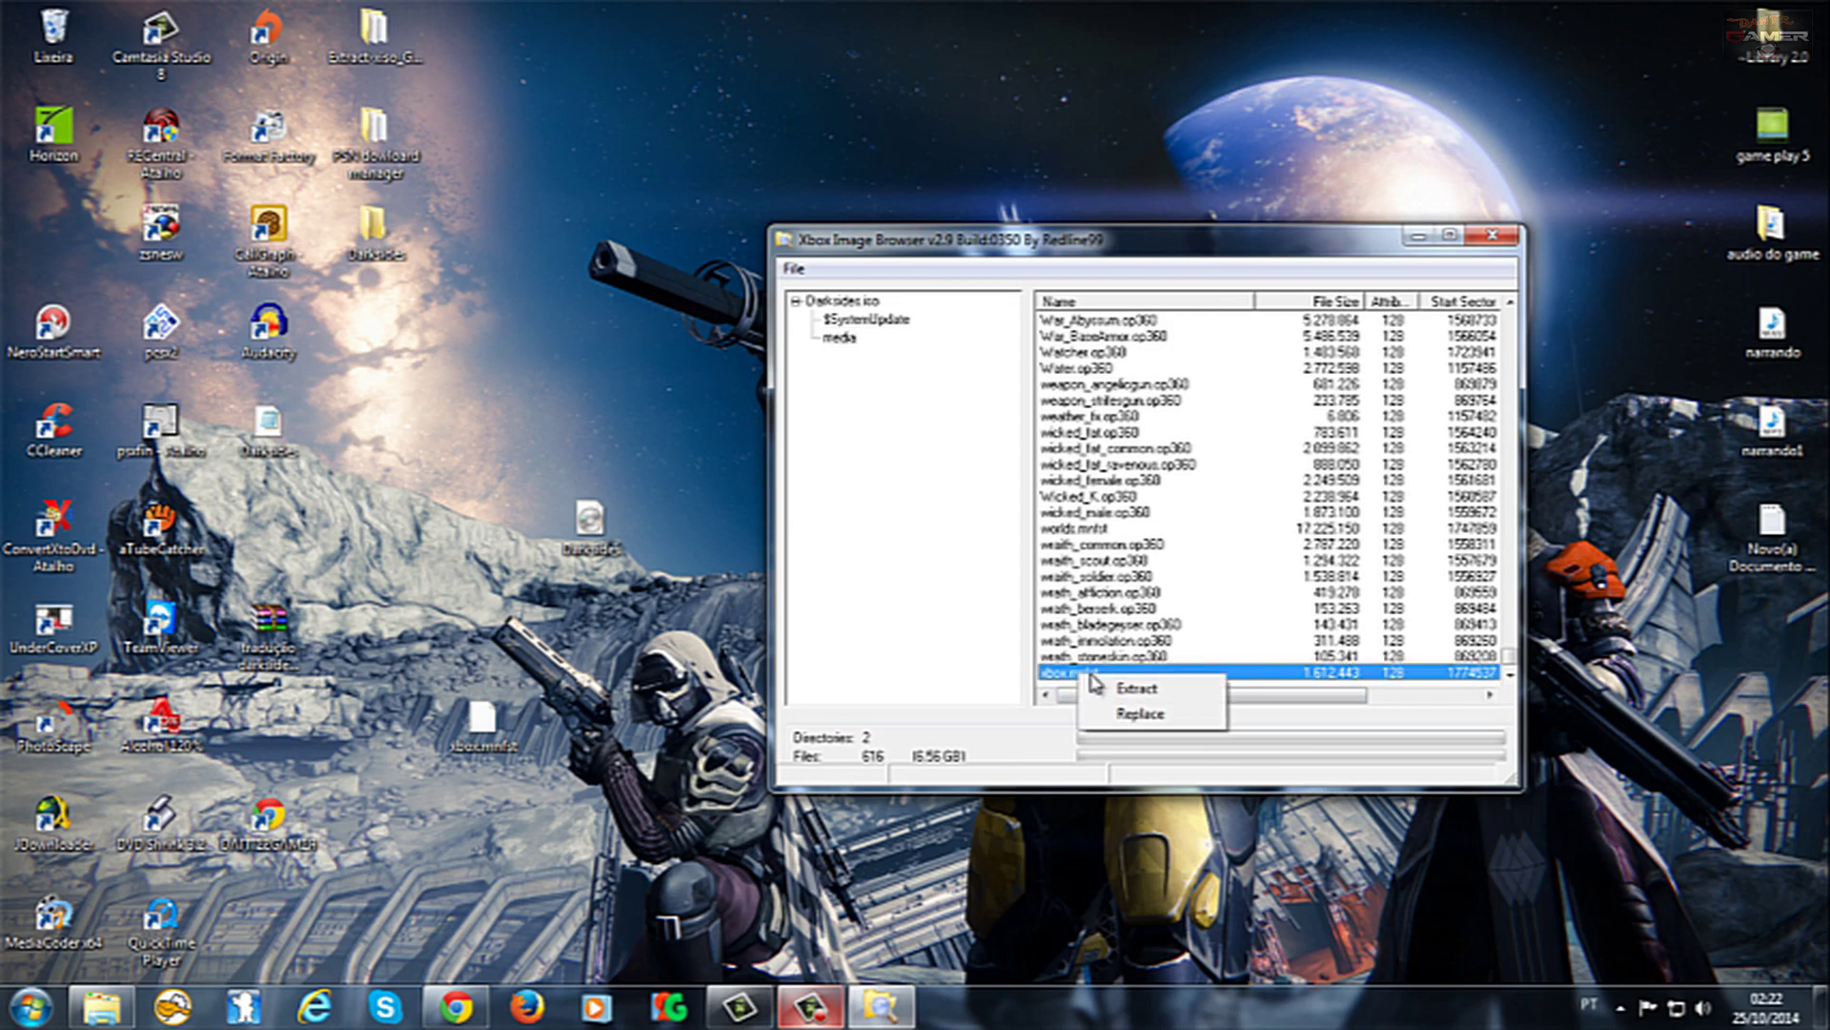
left_click(1141, 715)
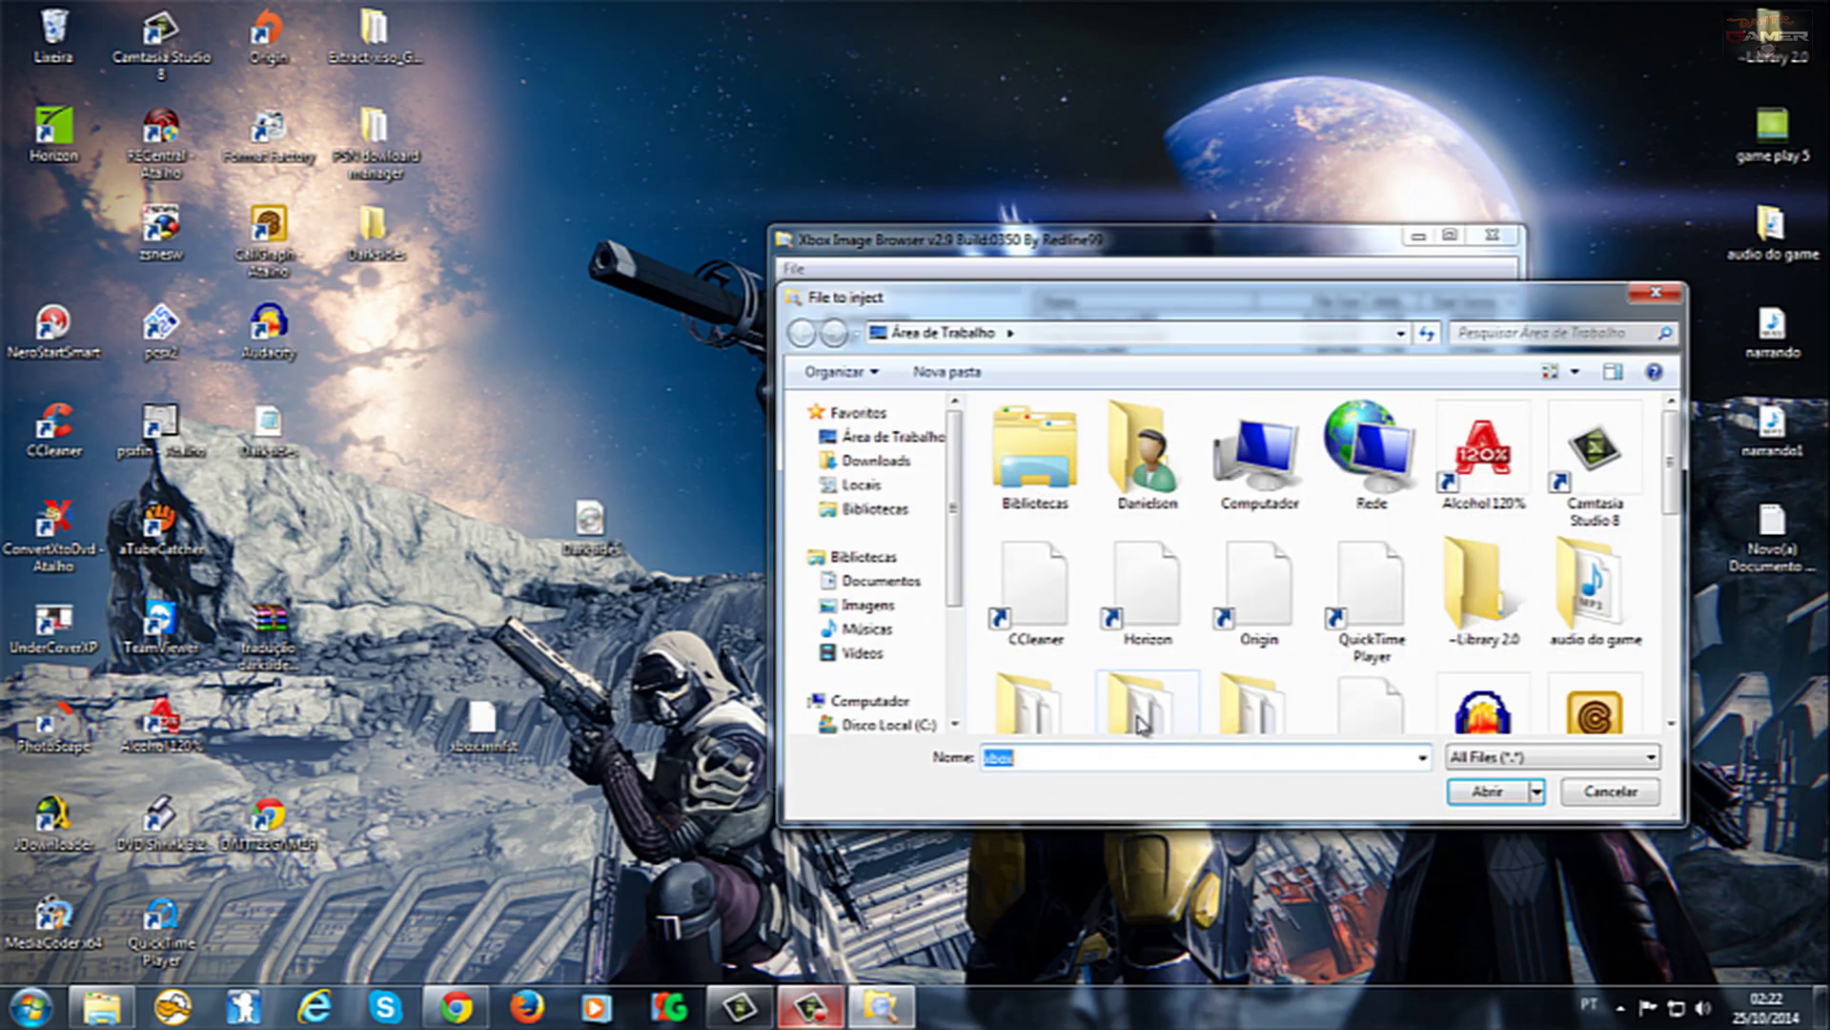
left_click(903, 446)
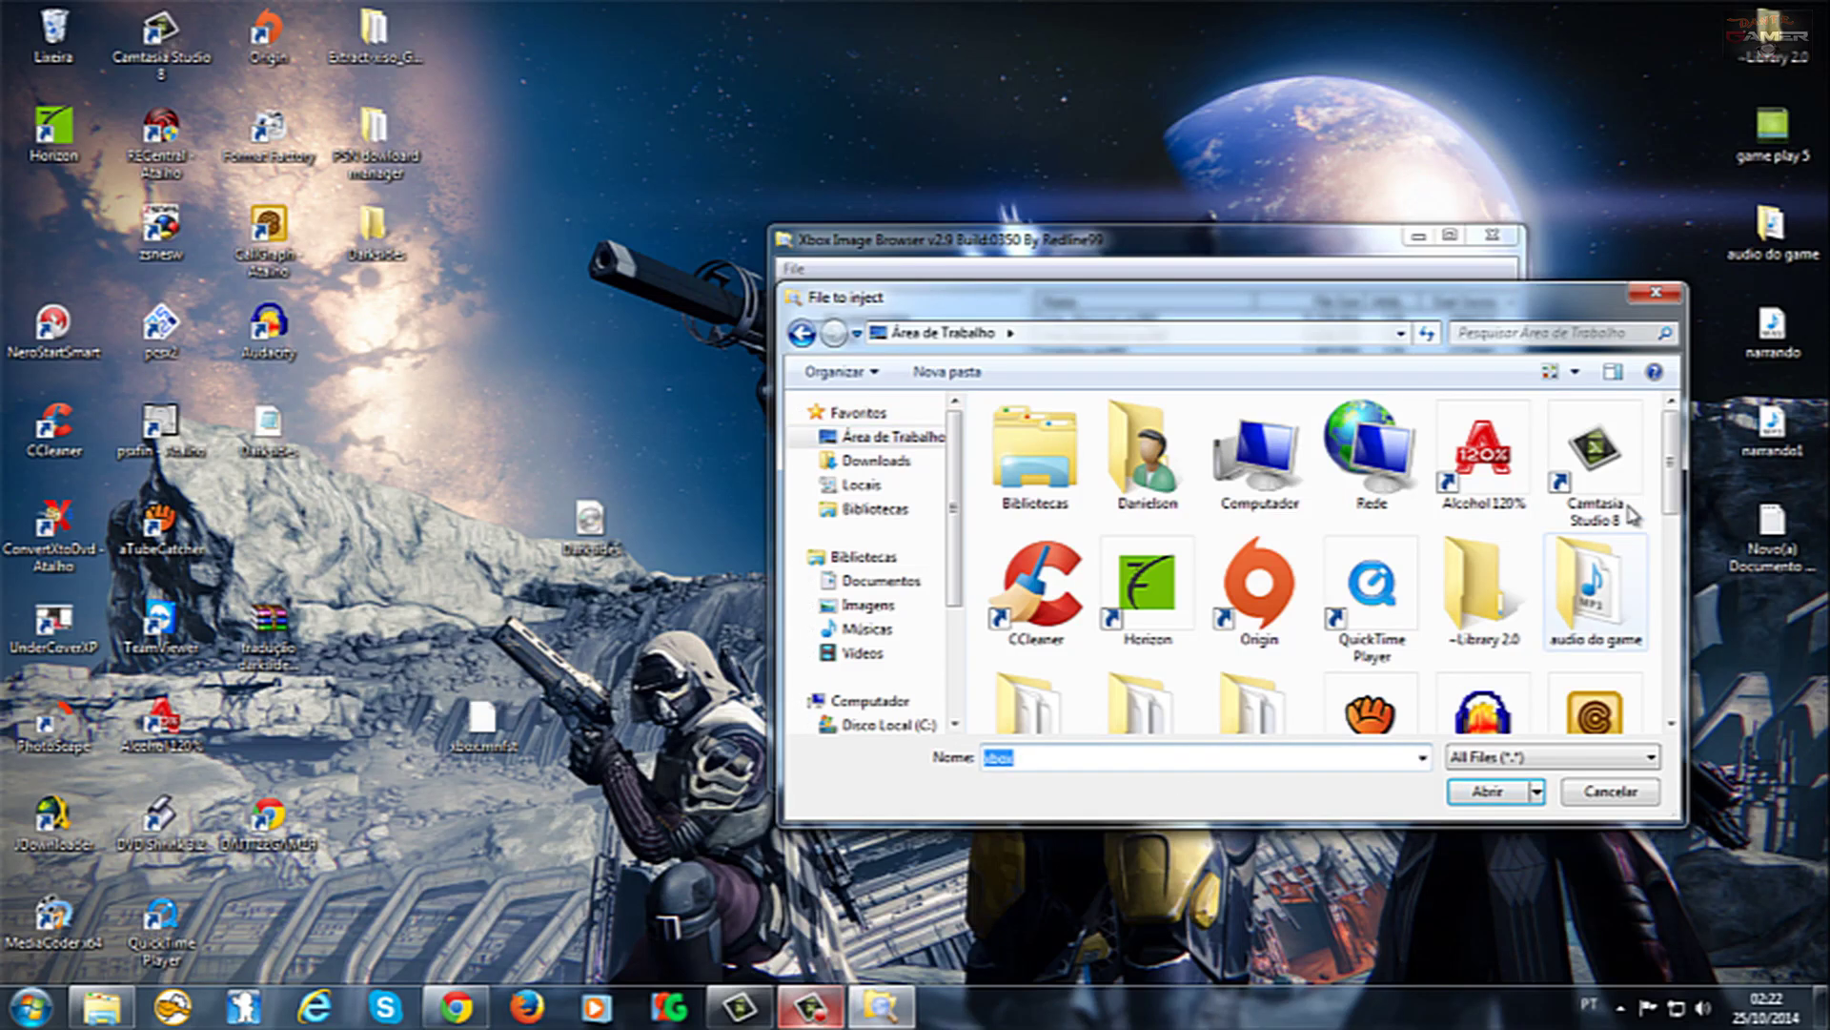
scroll(1678, 534, "down", 3)
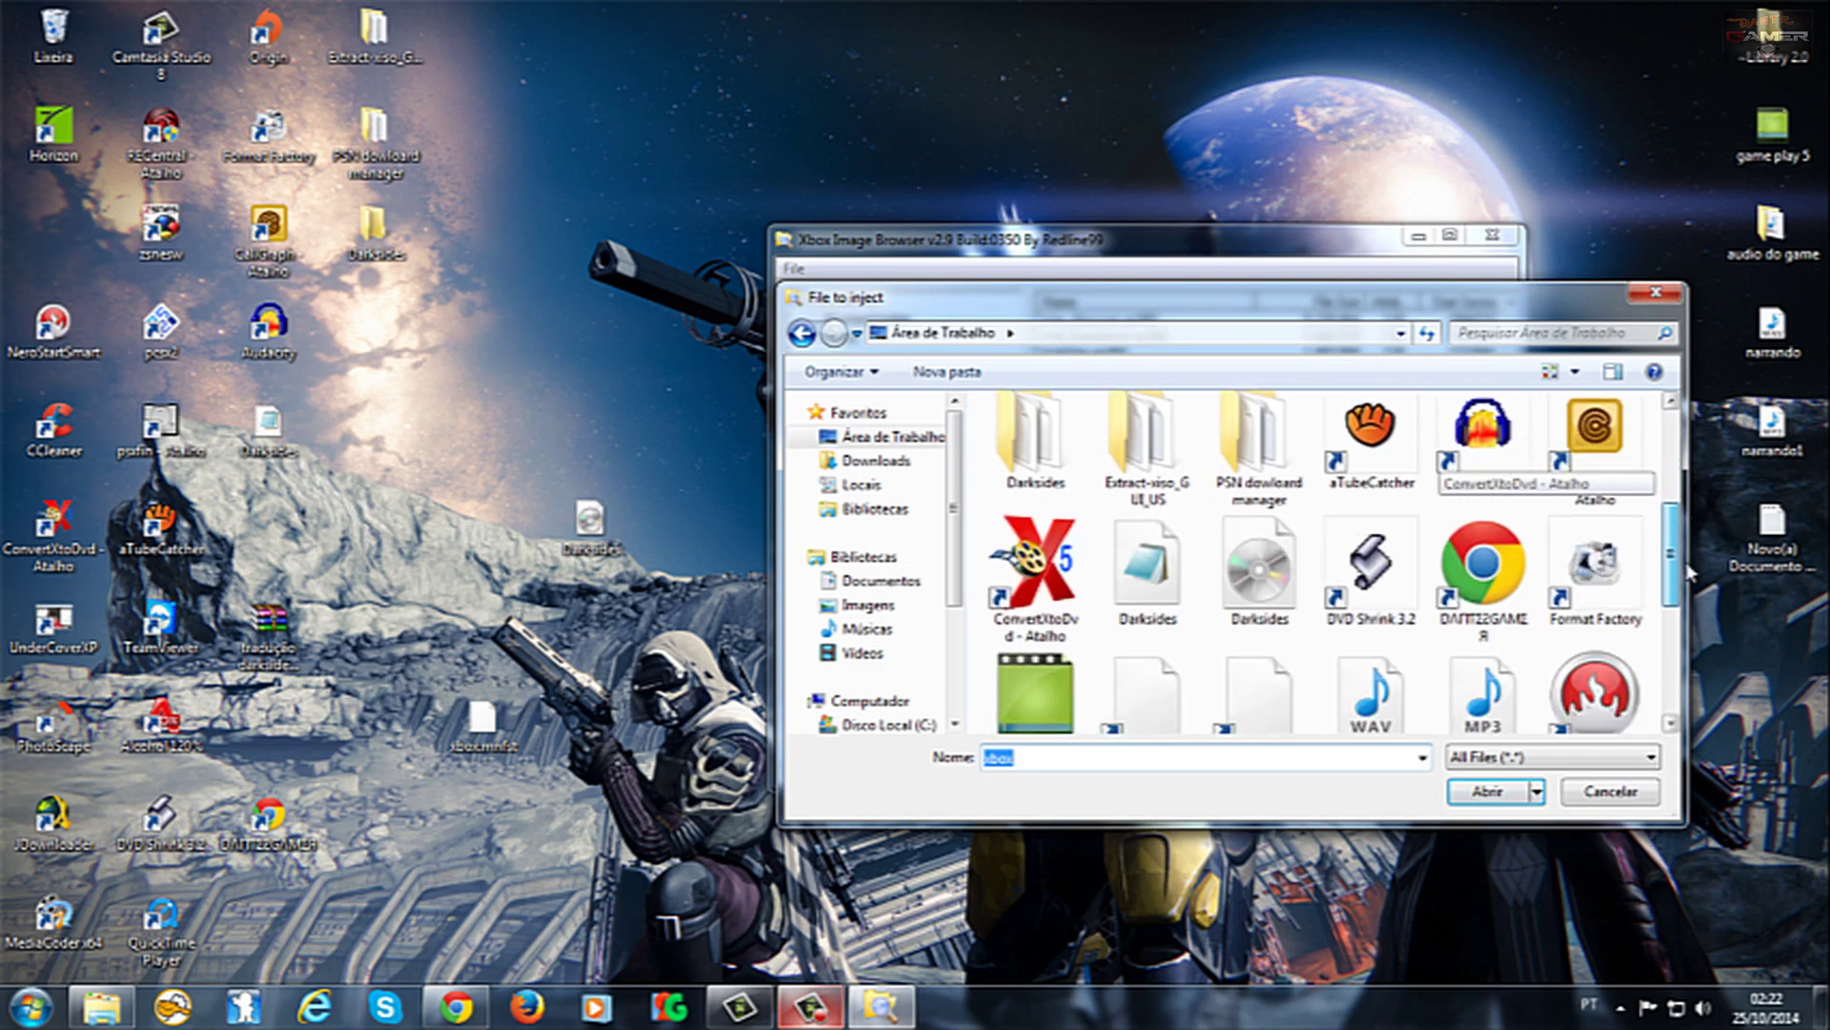
scroll(1525, 629, "down", 1)
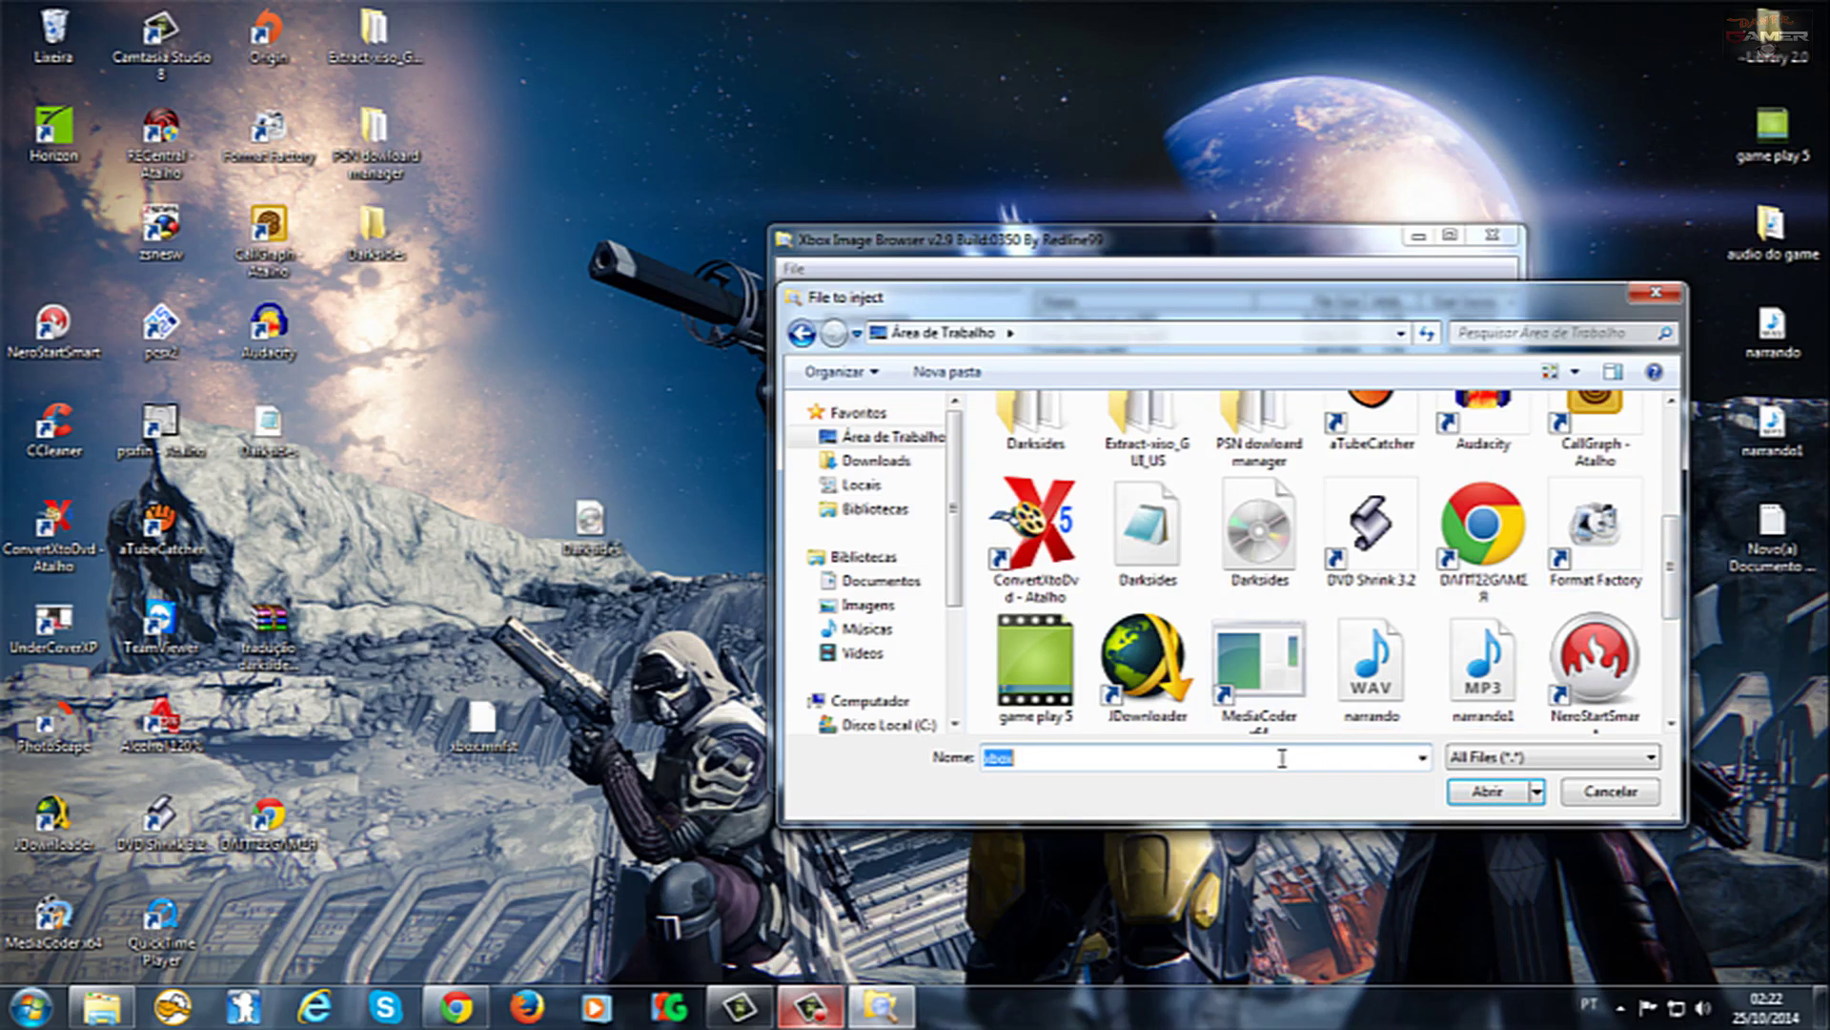
type("x")
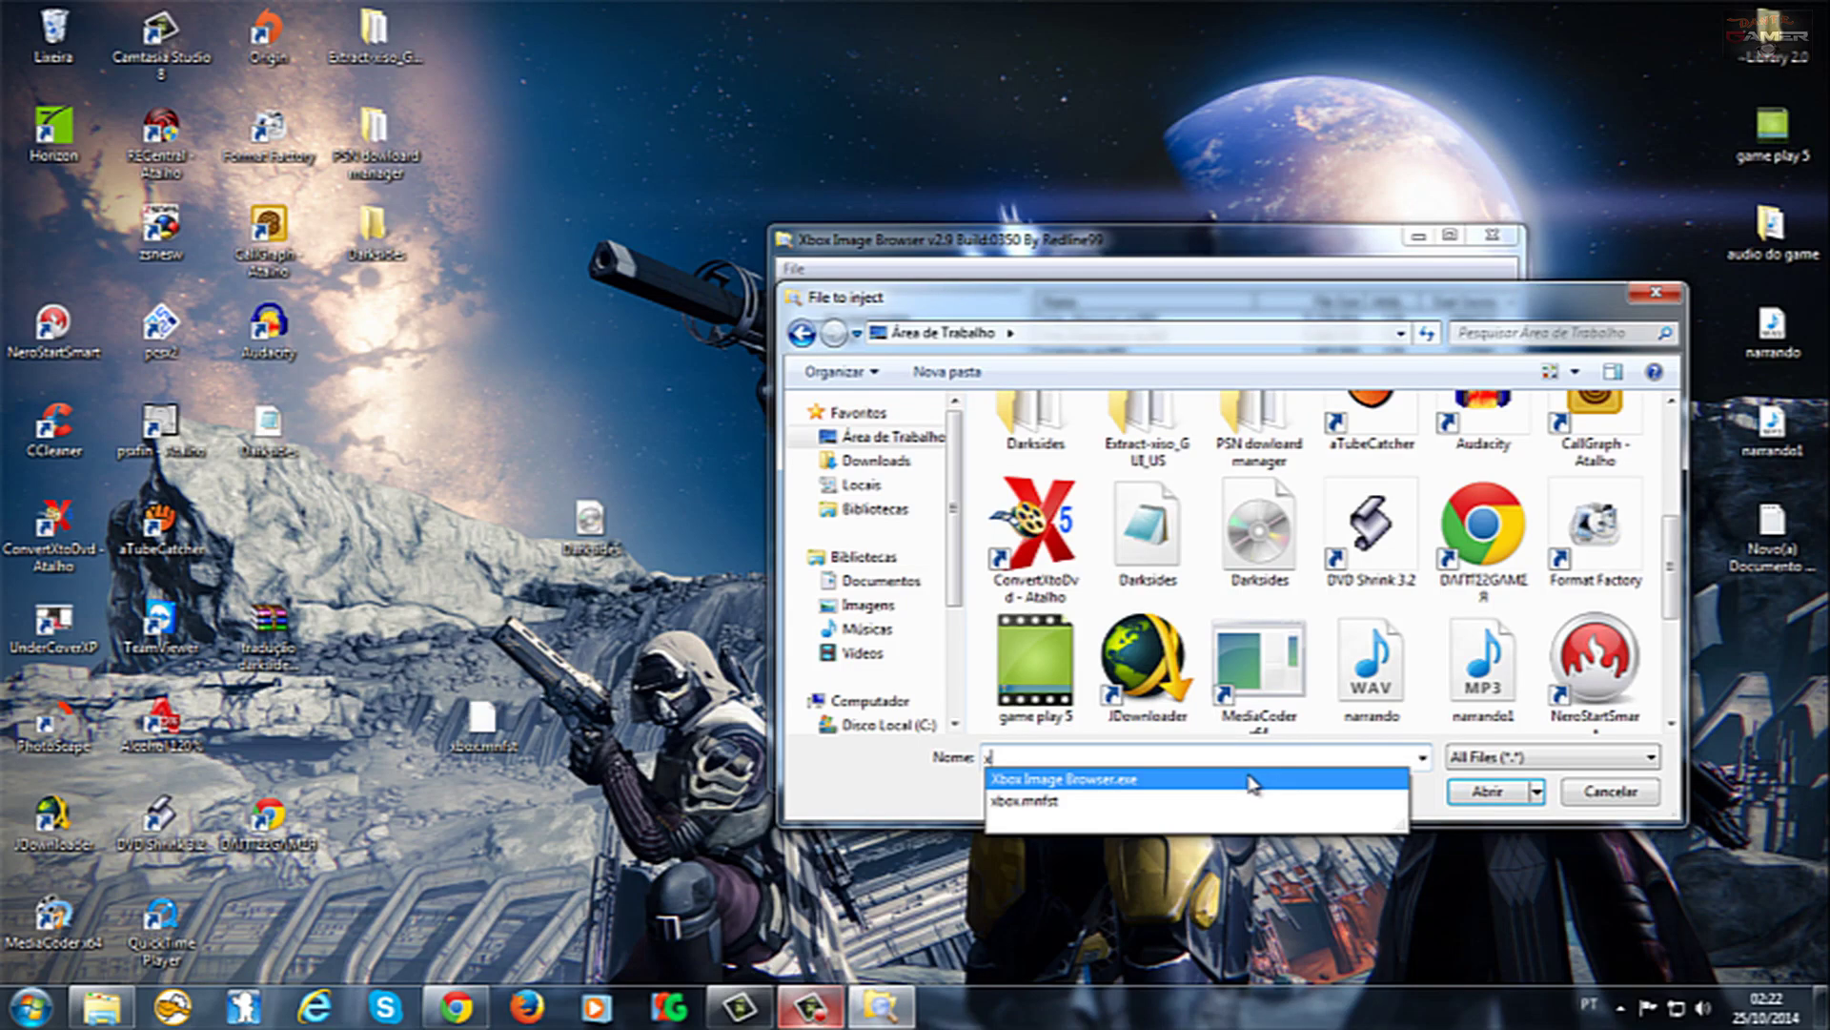
left_click(1046, 801)
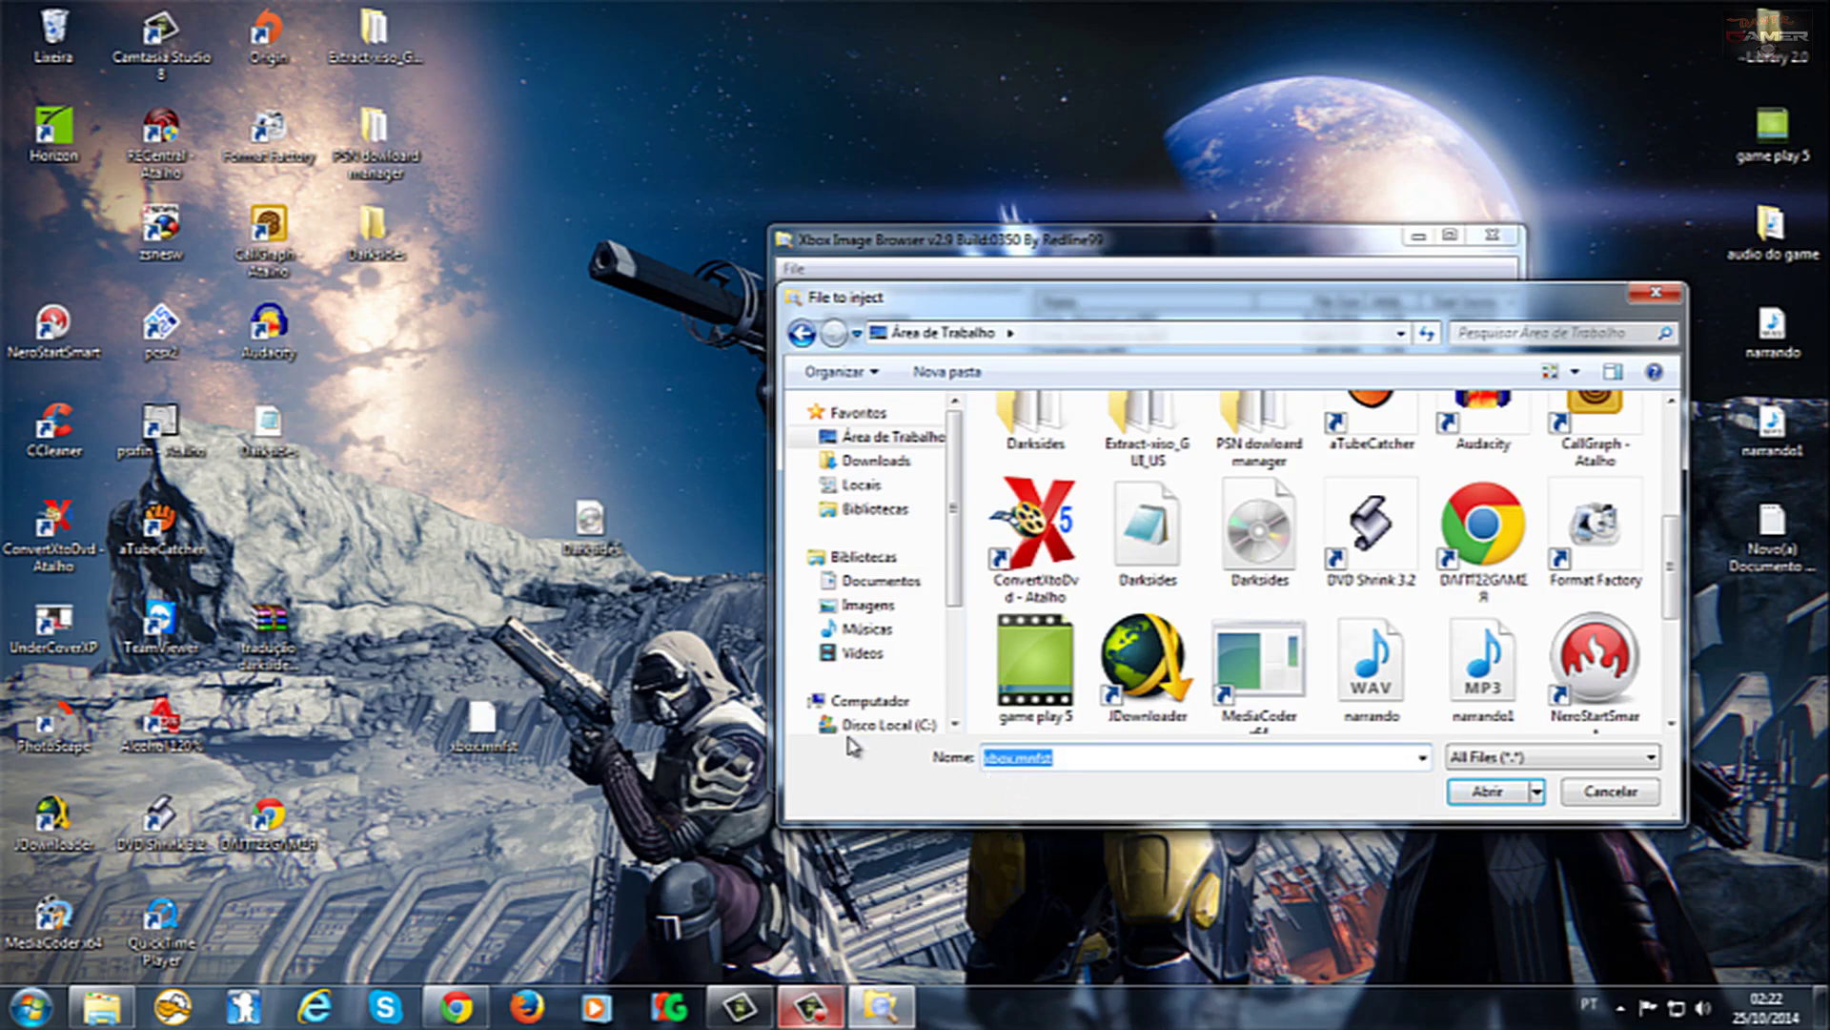
left_click(1488, 792)
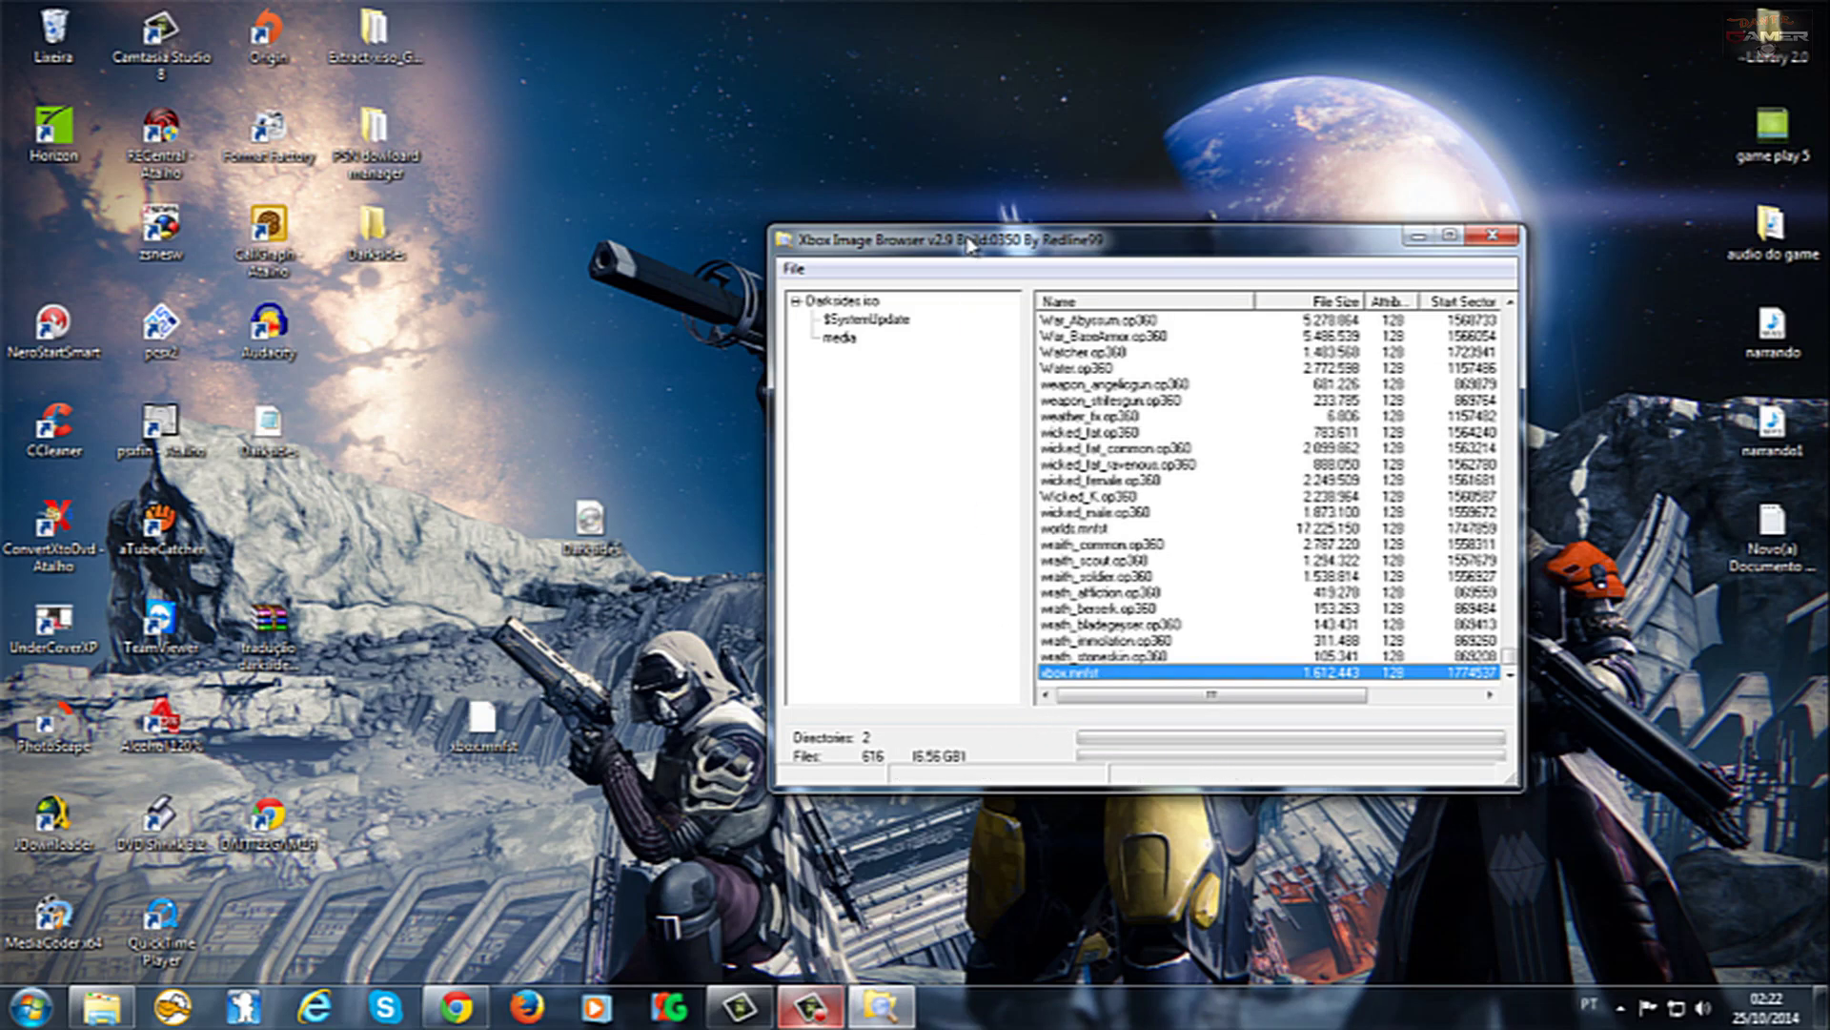
left_click_drag(953, 250, 831, 247)
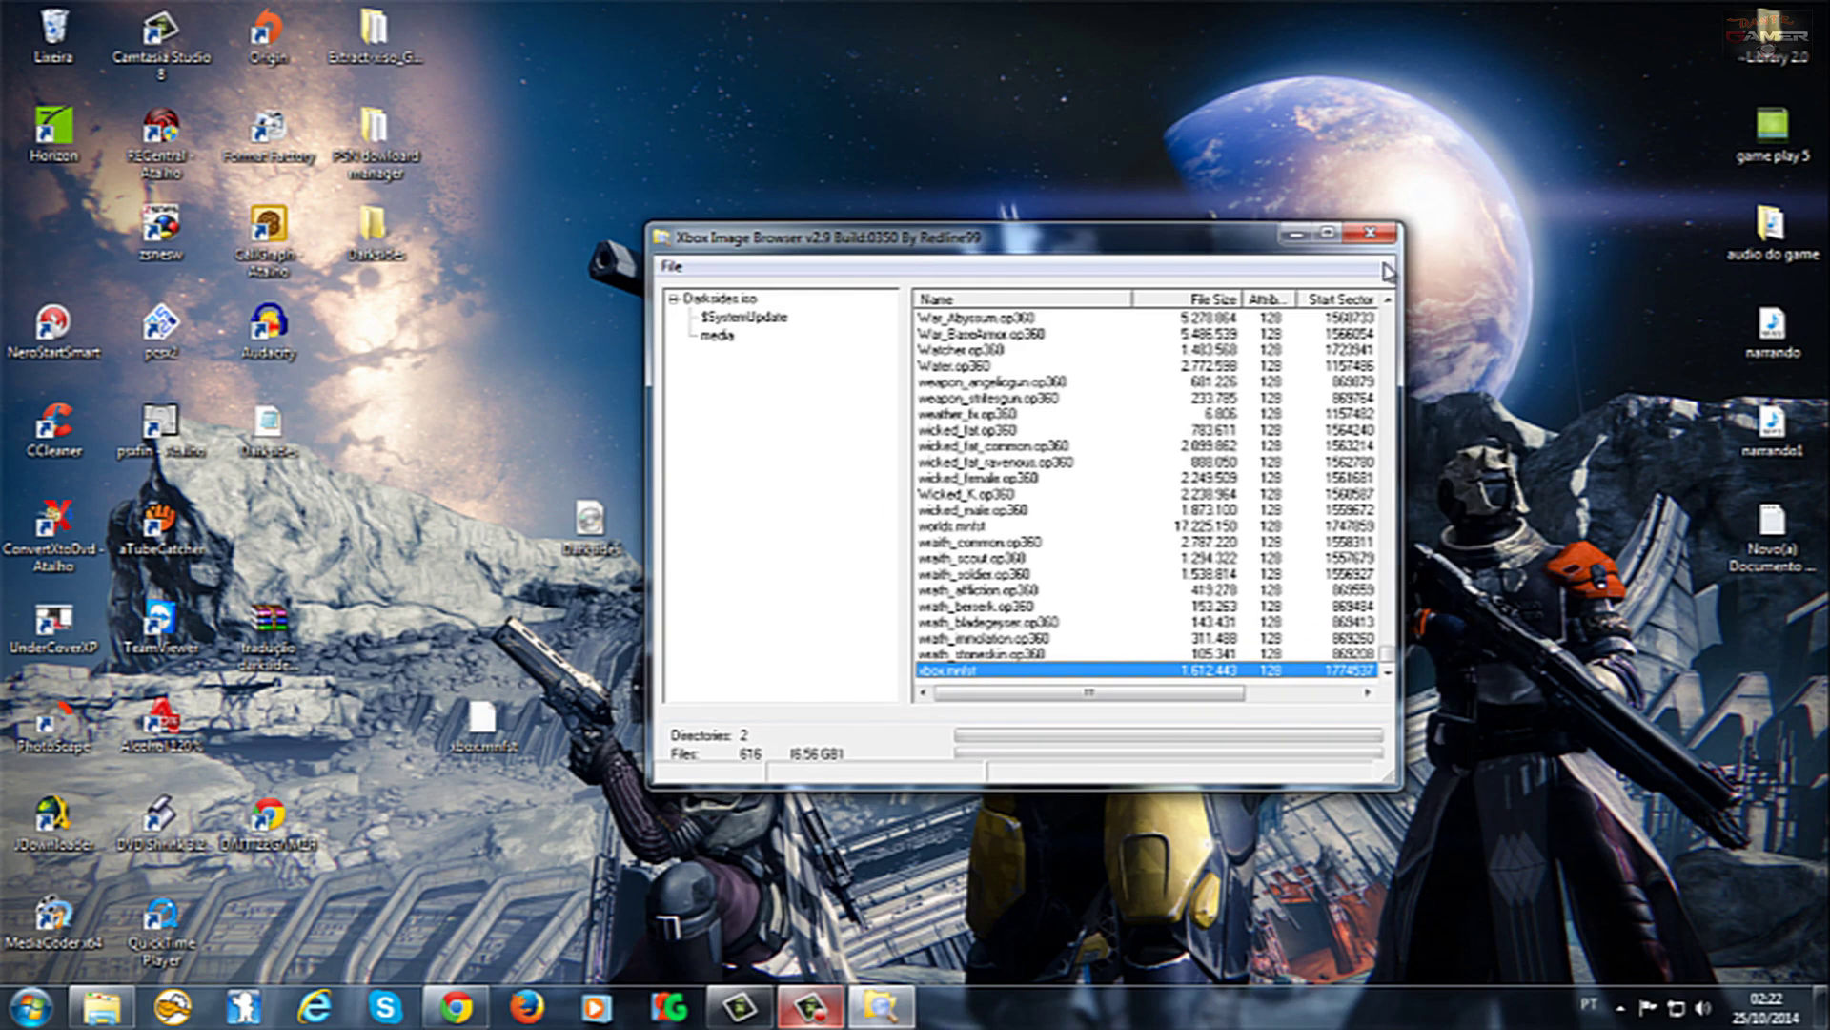
left_click(1372, 233)
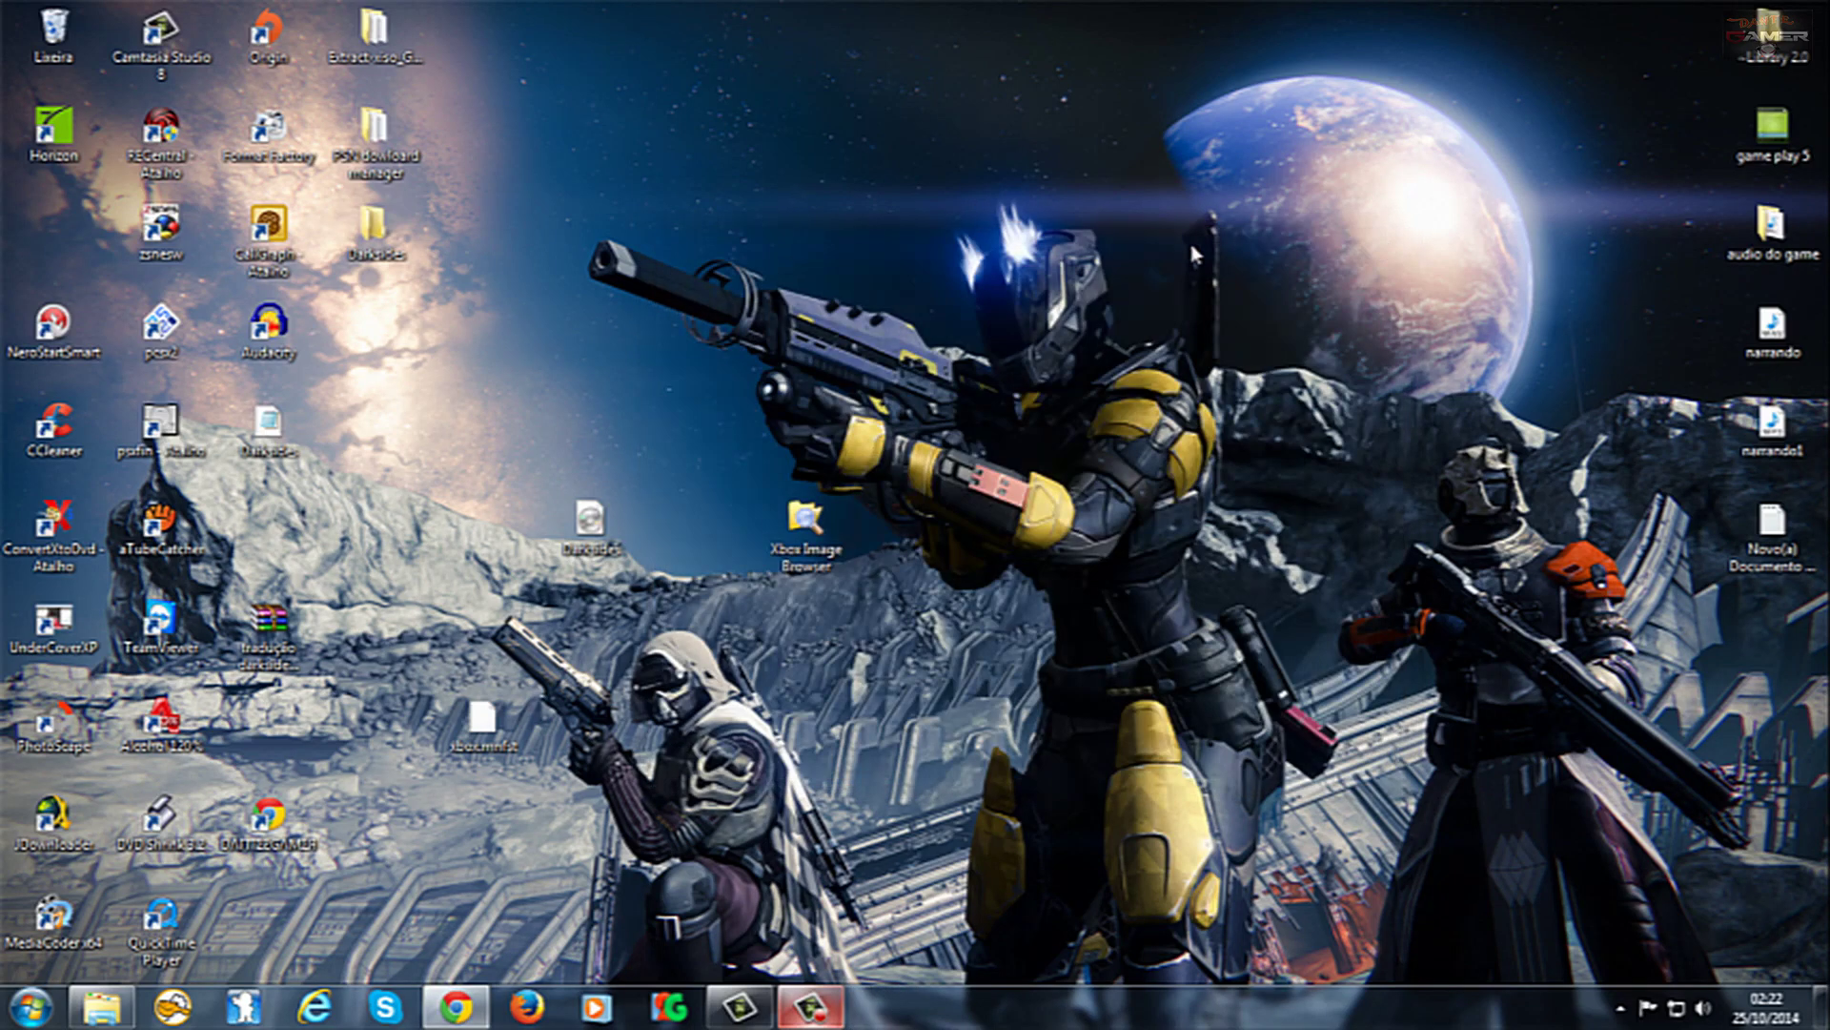
- Return the Darksides disc image, xbox.mnfst and the Xbox Image Browser shortcut to the free slots among the desktop icons
left_click_drag(591, 520, 275, 503)
left_click(440, 482)
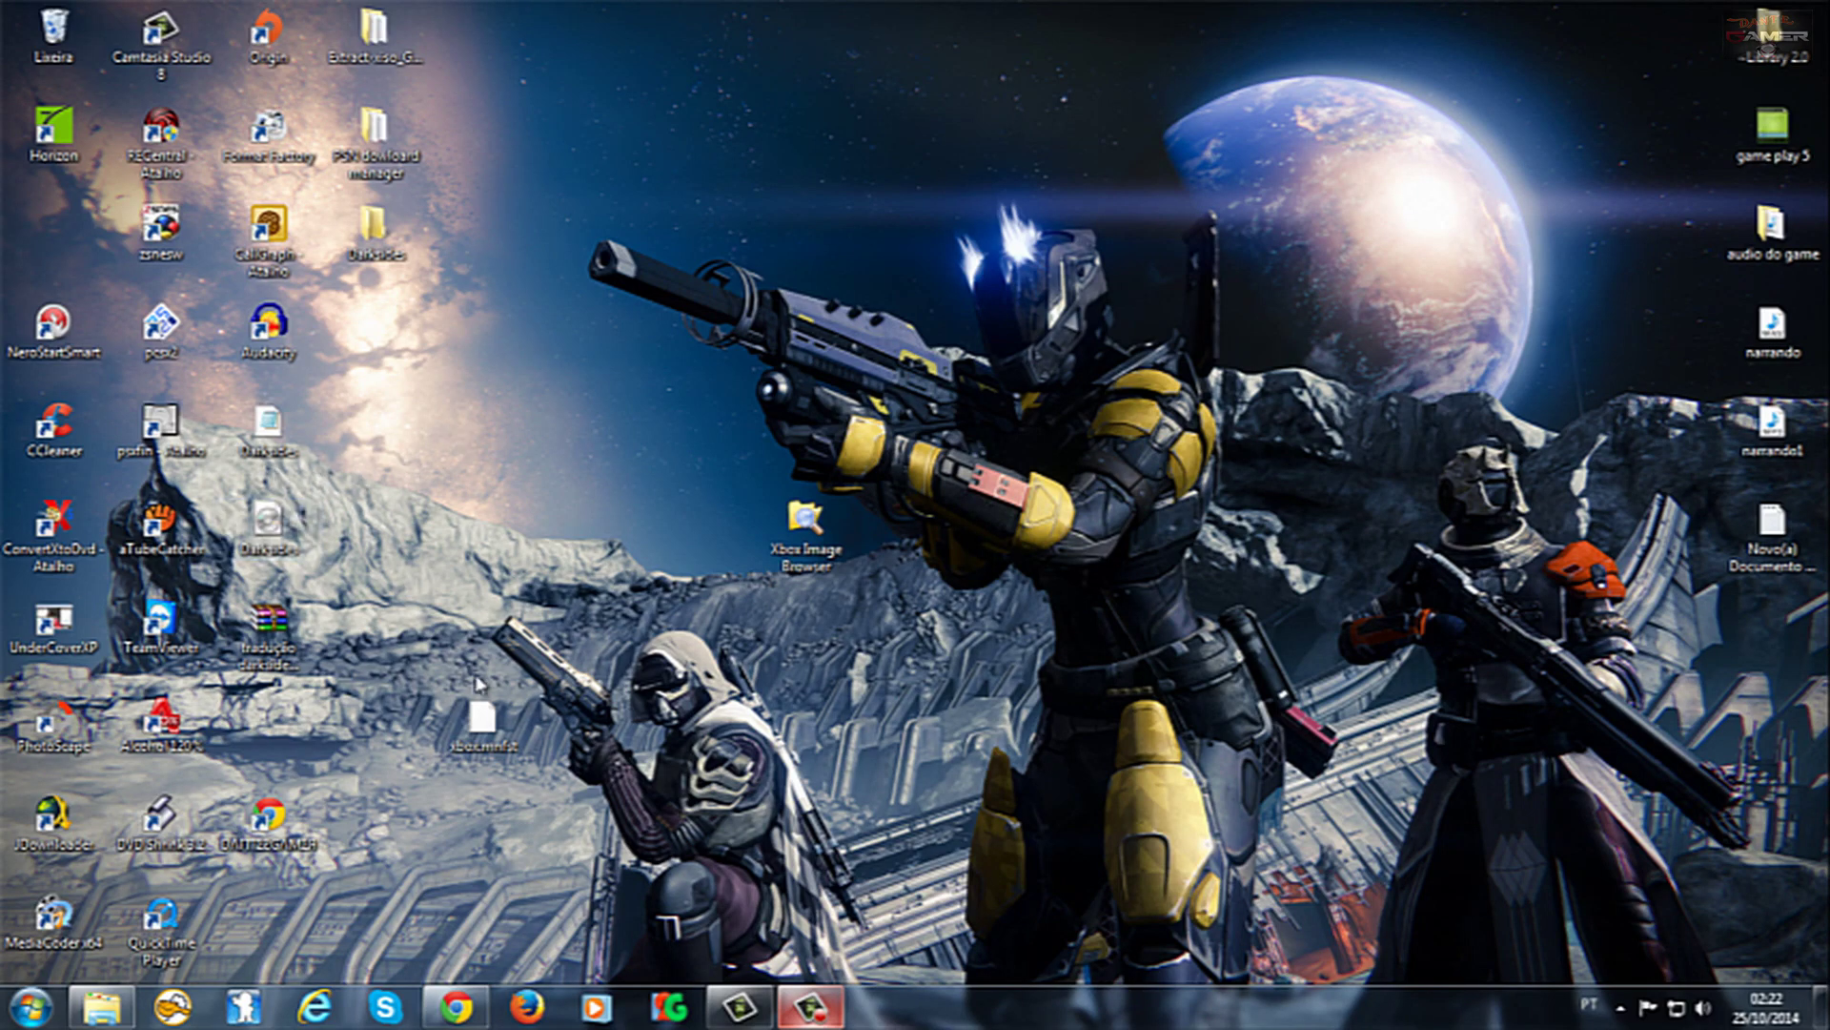
left_click_drag(494, 725, 281, 726)
left_click(444, 688)
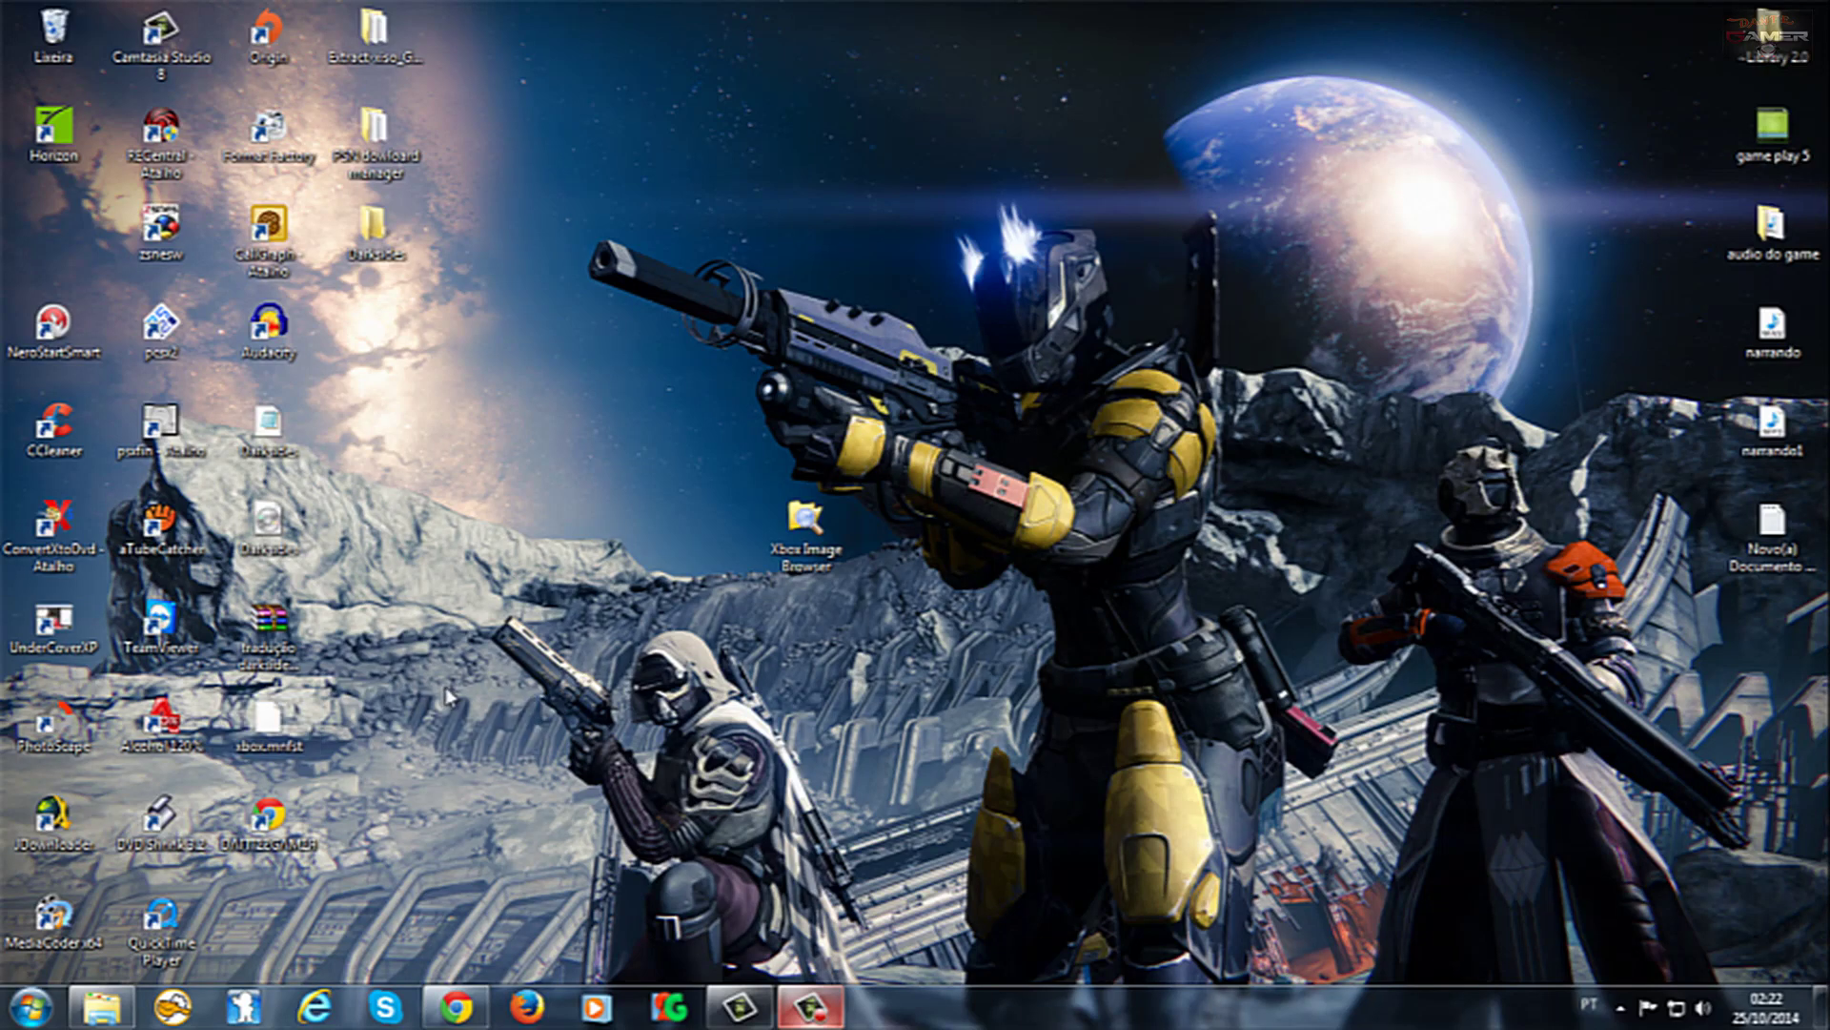
left_click_drag(781, 539, 100, 250)
left_click(701, 418)
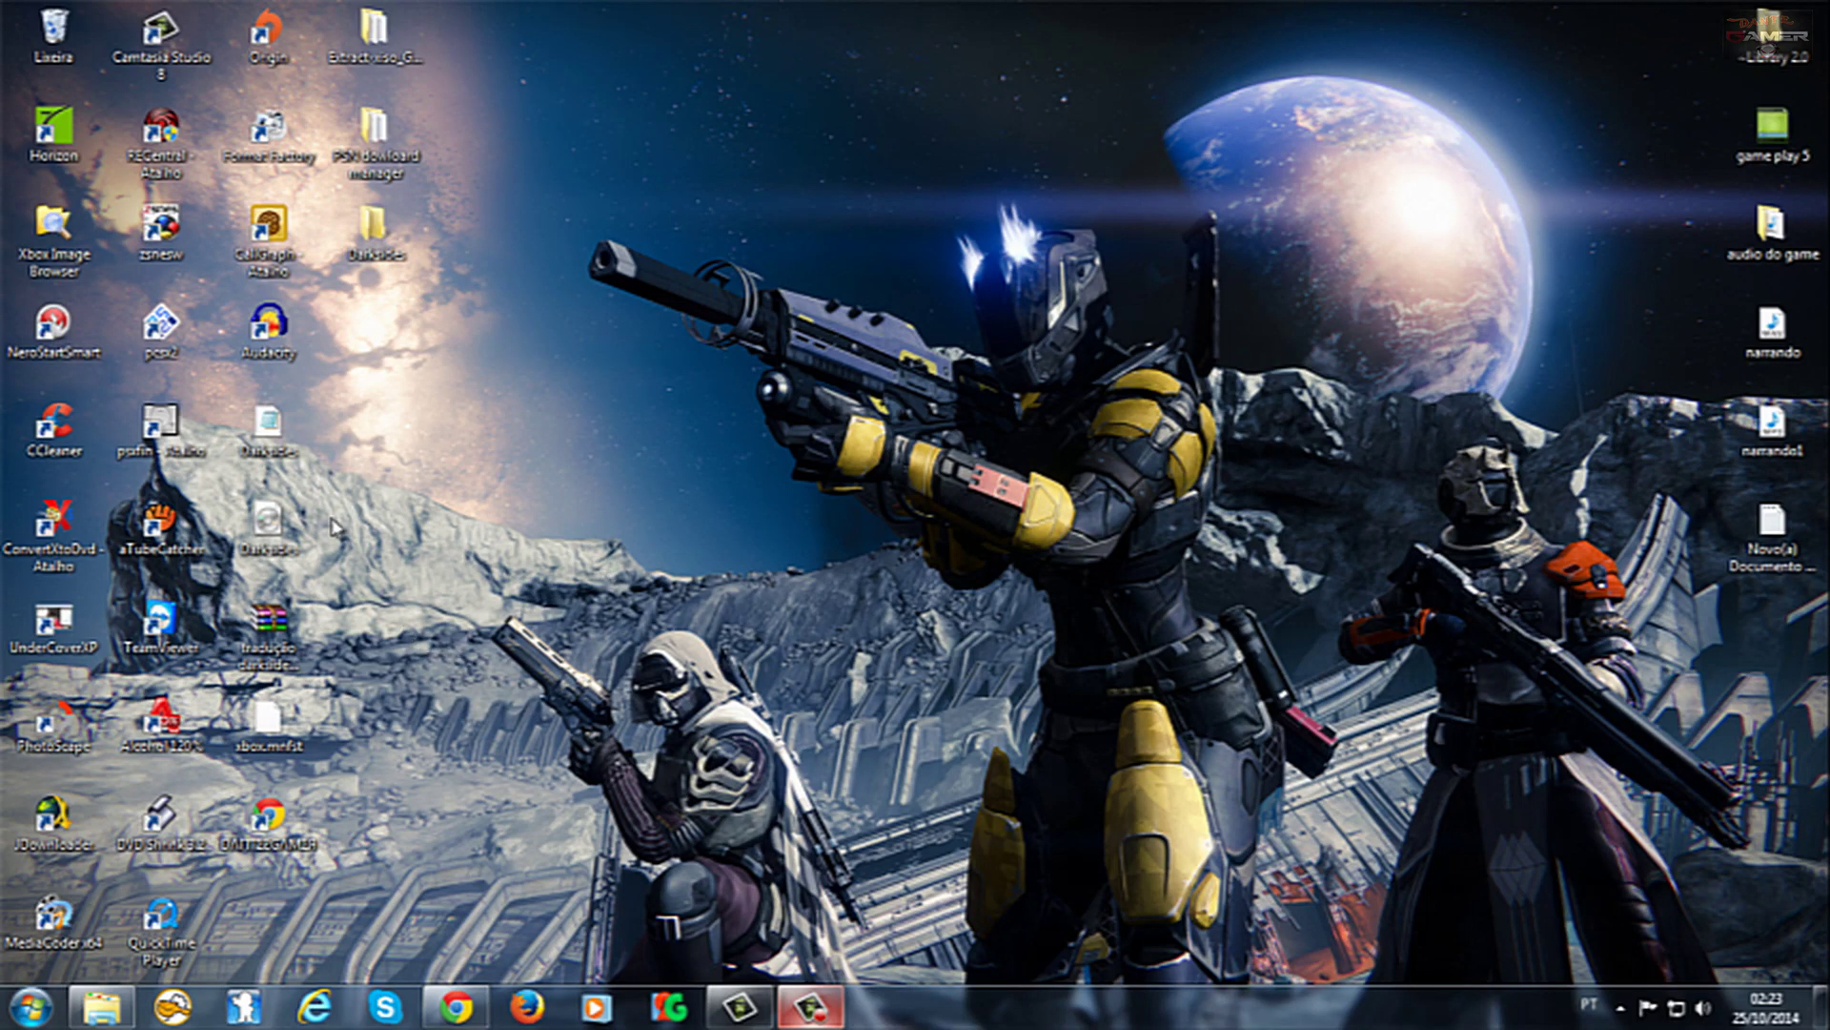
- Move the Darksides folder out to an empty area of the desktop, level with the Darksides text file
left_click_drag(376, 248, 583, 517)
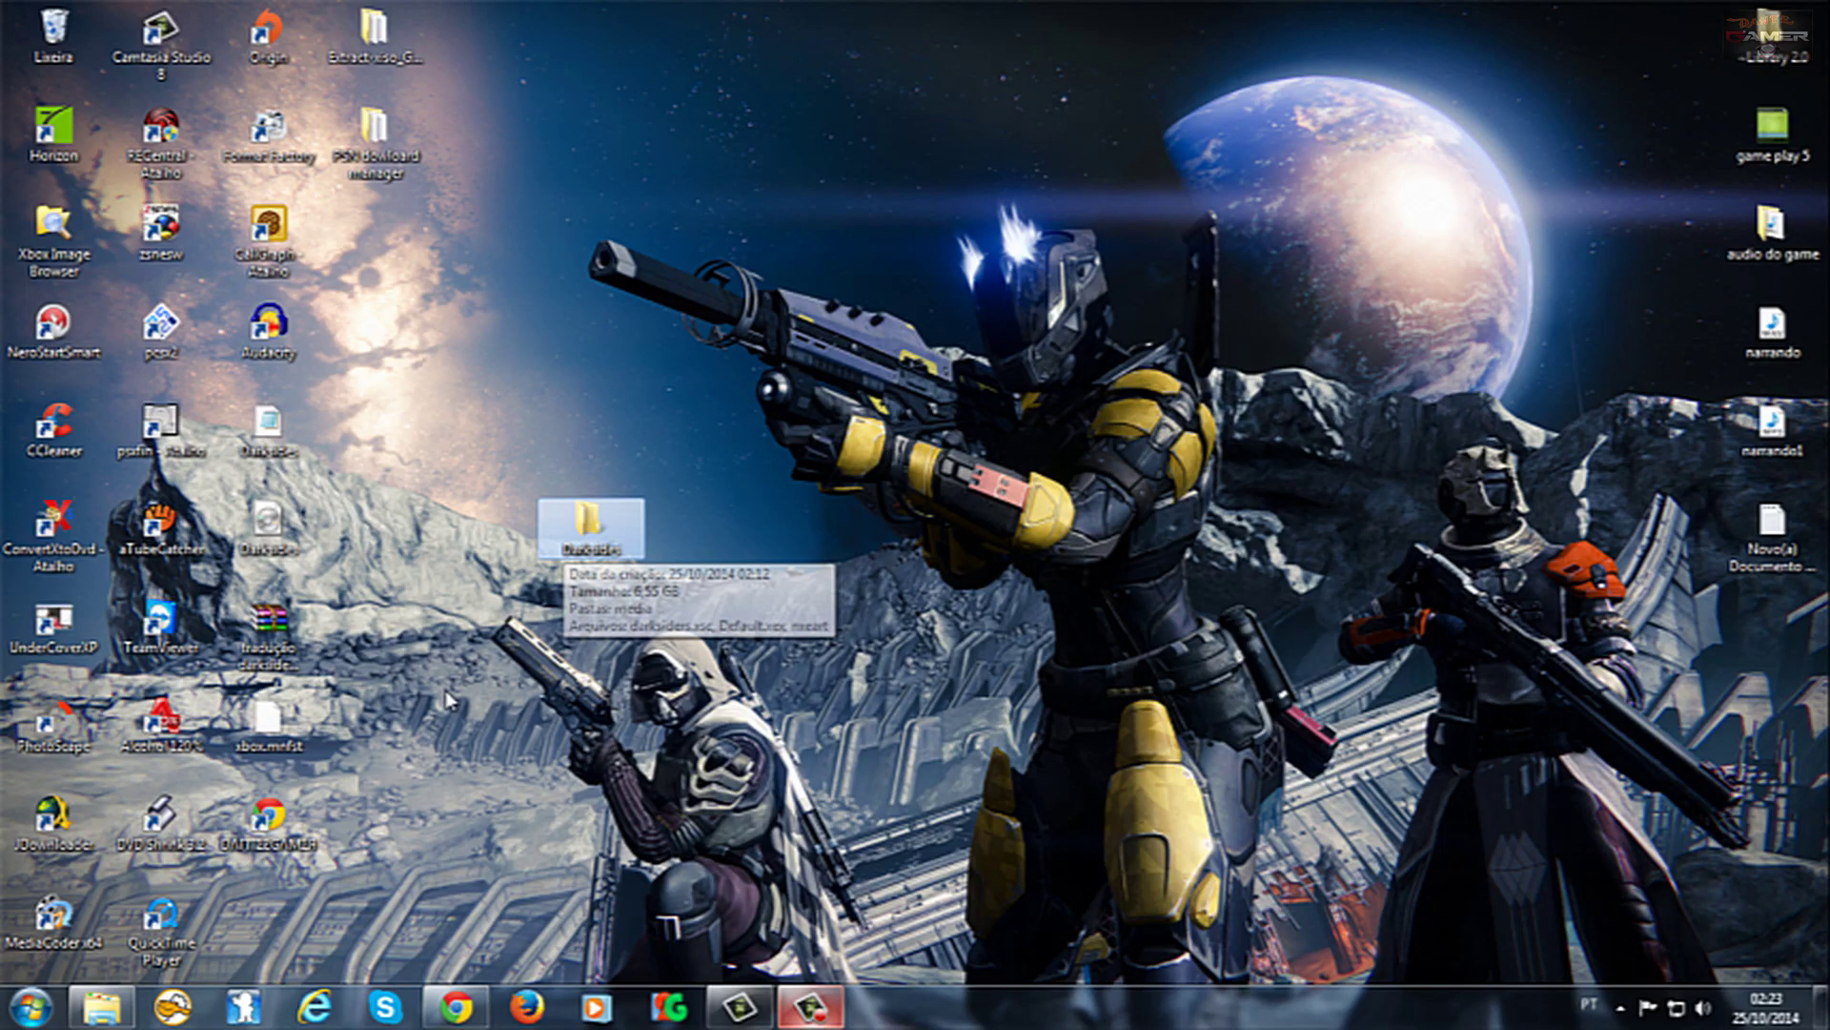
mouse_move(601, 534)
left_click_drag(598, 534, 491, 440)
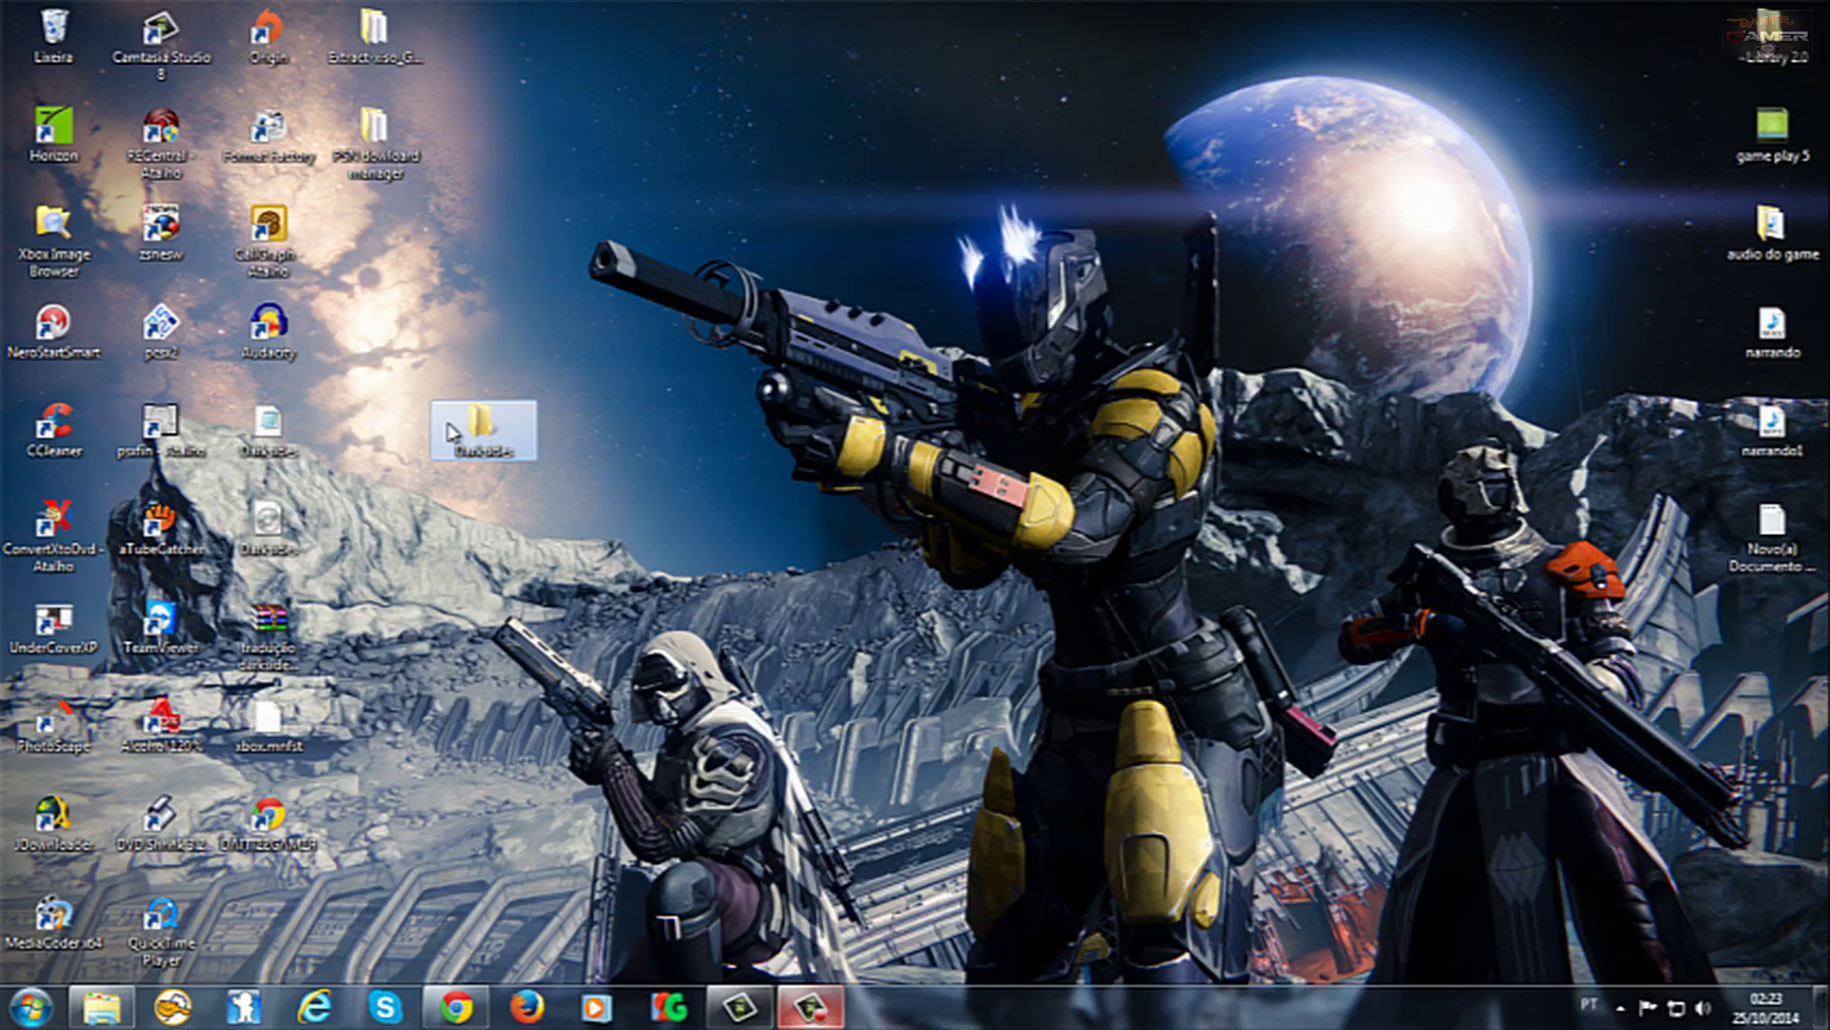
left_click(353, 746)
- Open the game folder on the XBOX (G:) drive in a window that does not fill the screen
key("super+1")
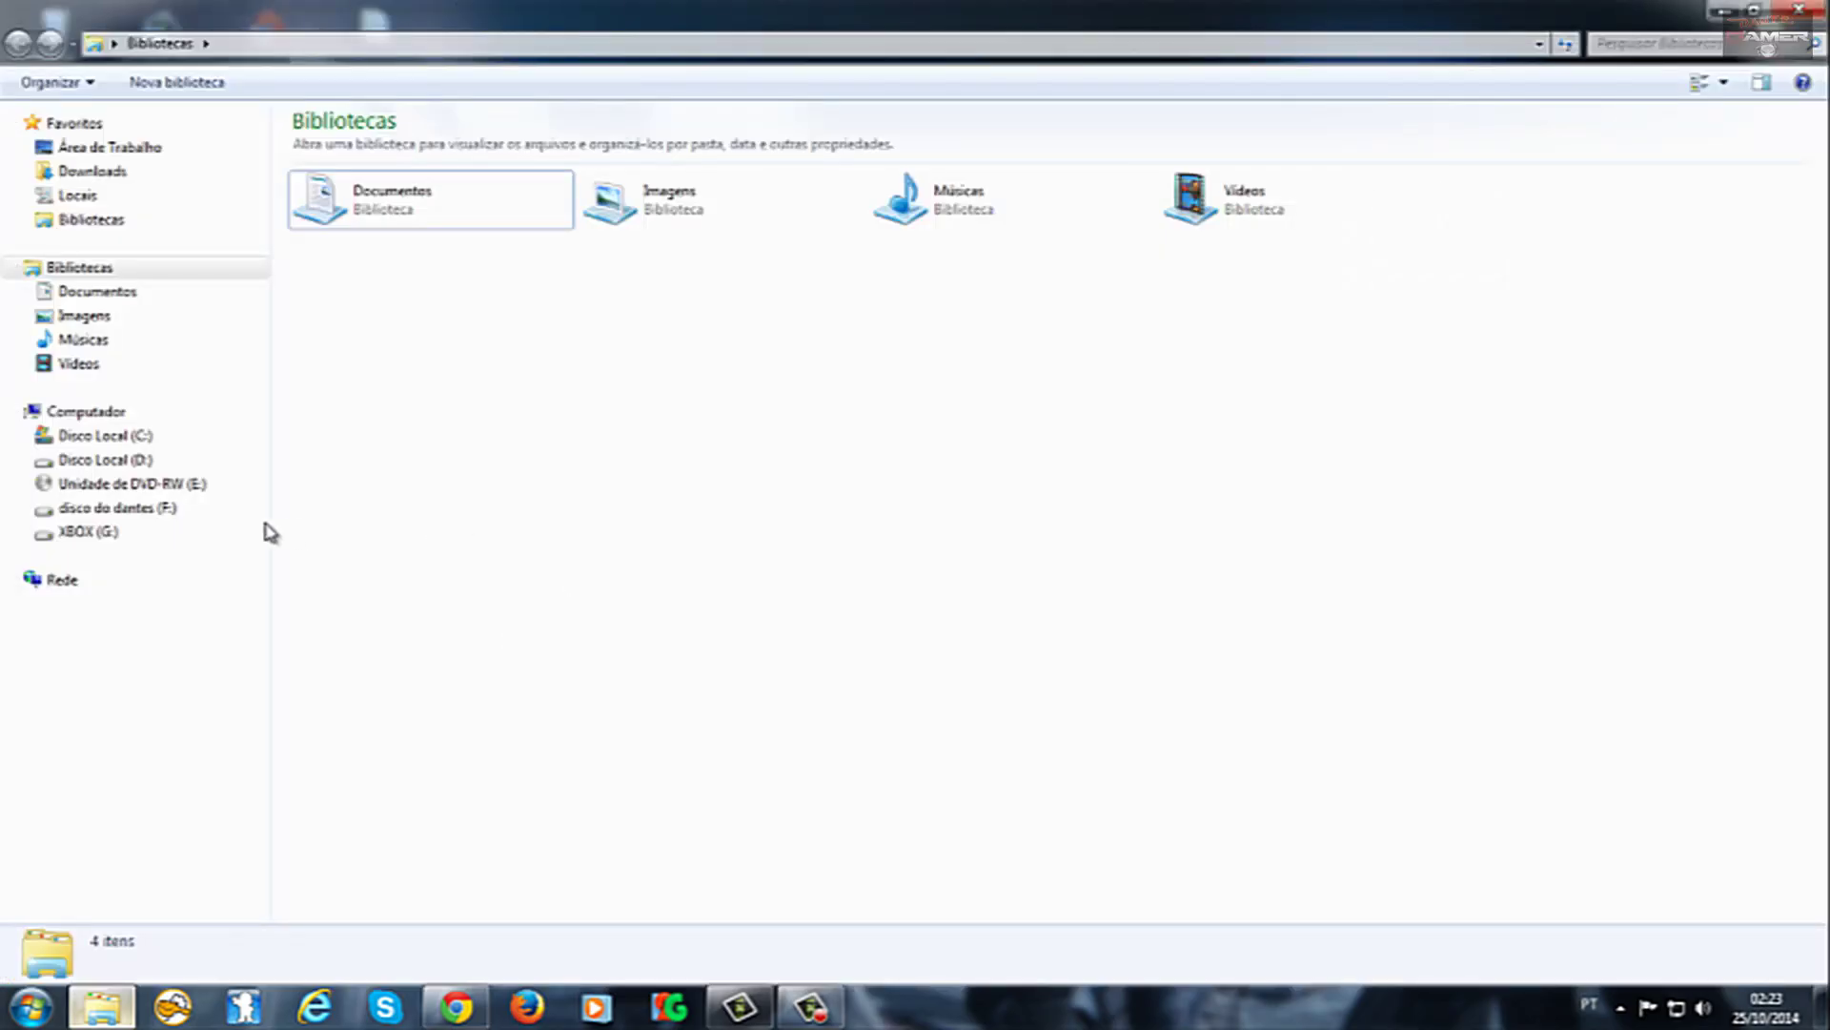
left_click(105, 535)
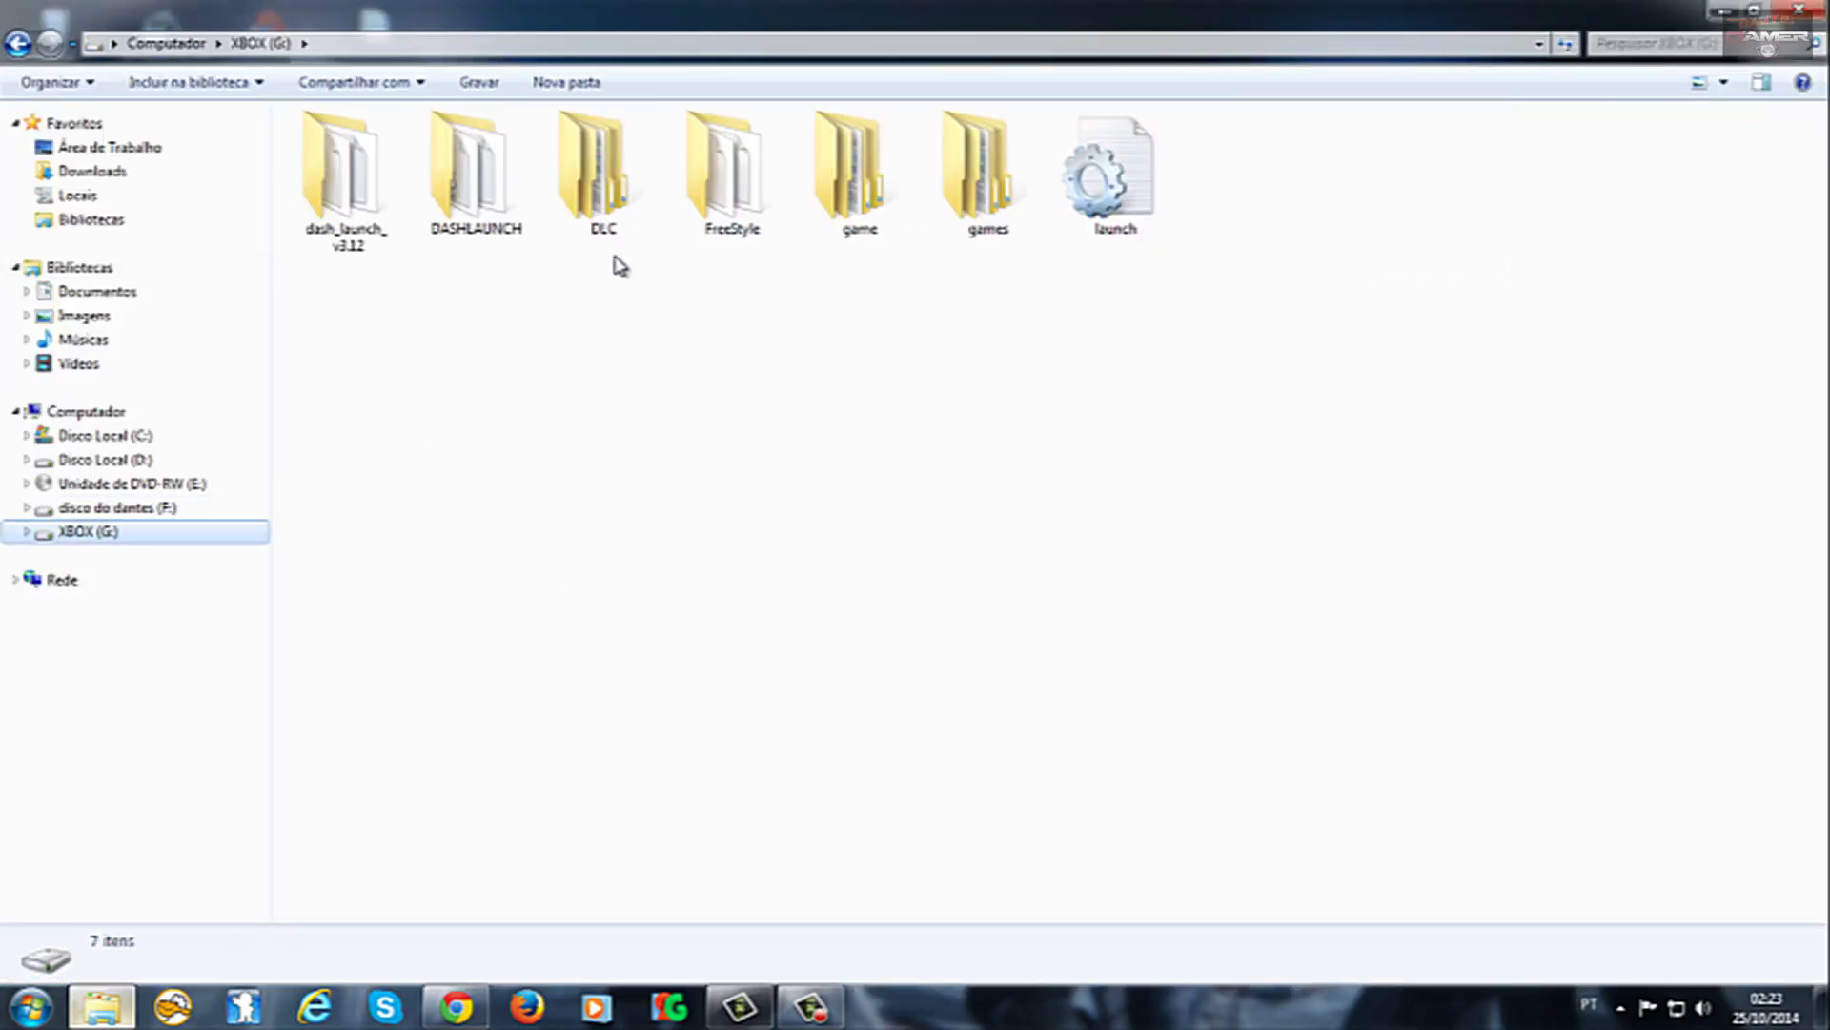
left_click(840, 198)
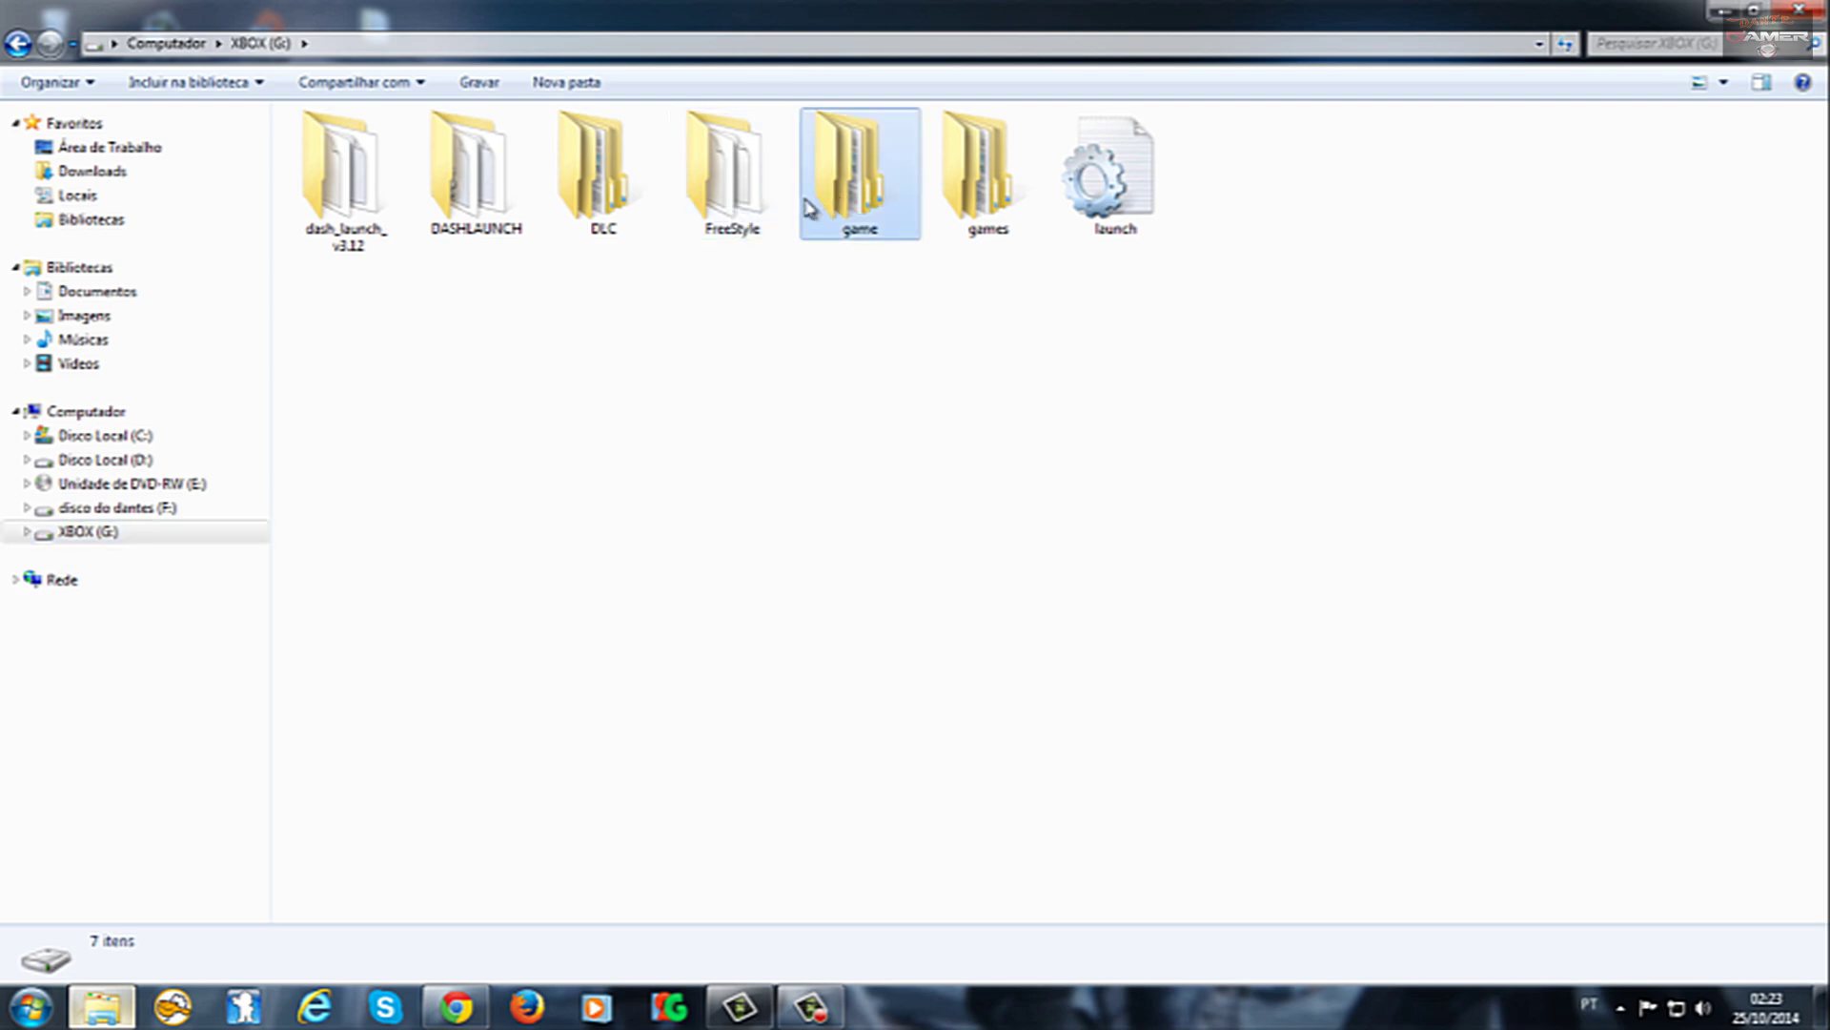
double_click(809, 208)
double_click(717, 11)
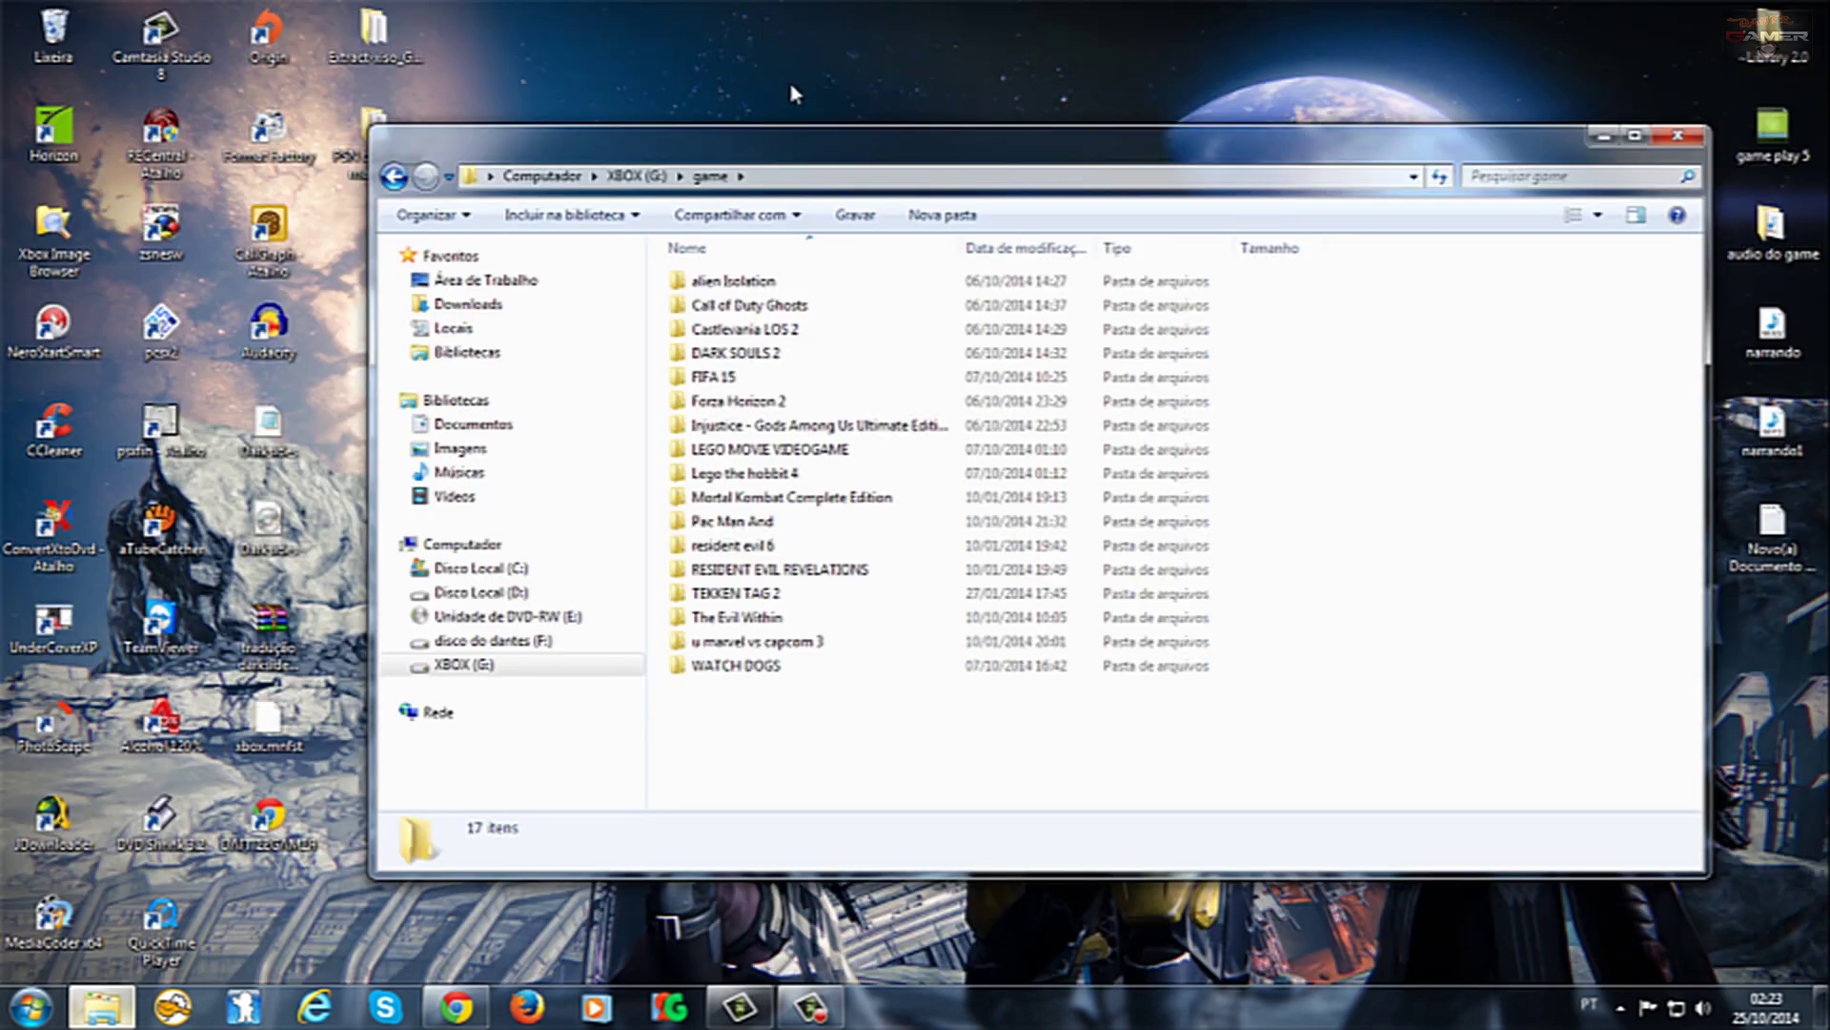
- Copy the Darksides folder from the desktop into G:\game and close the folder window
left_click_drag(734, 153, 952, 67)
left_click_drag(481, 429, 1676, 601)
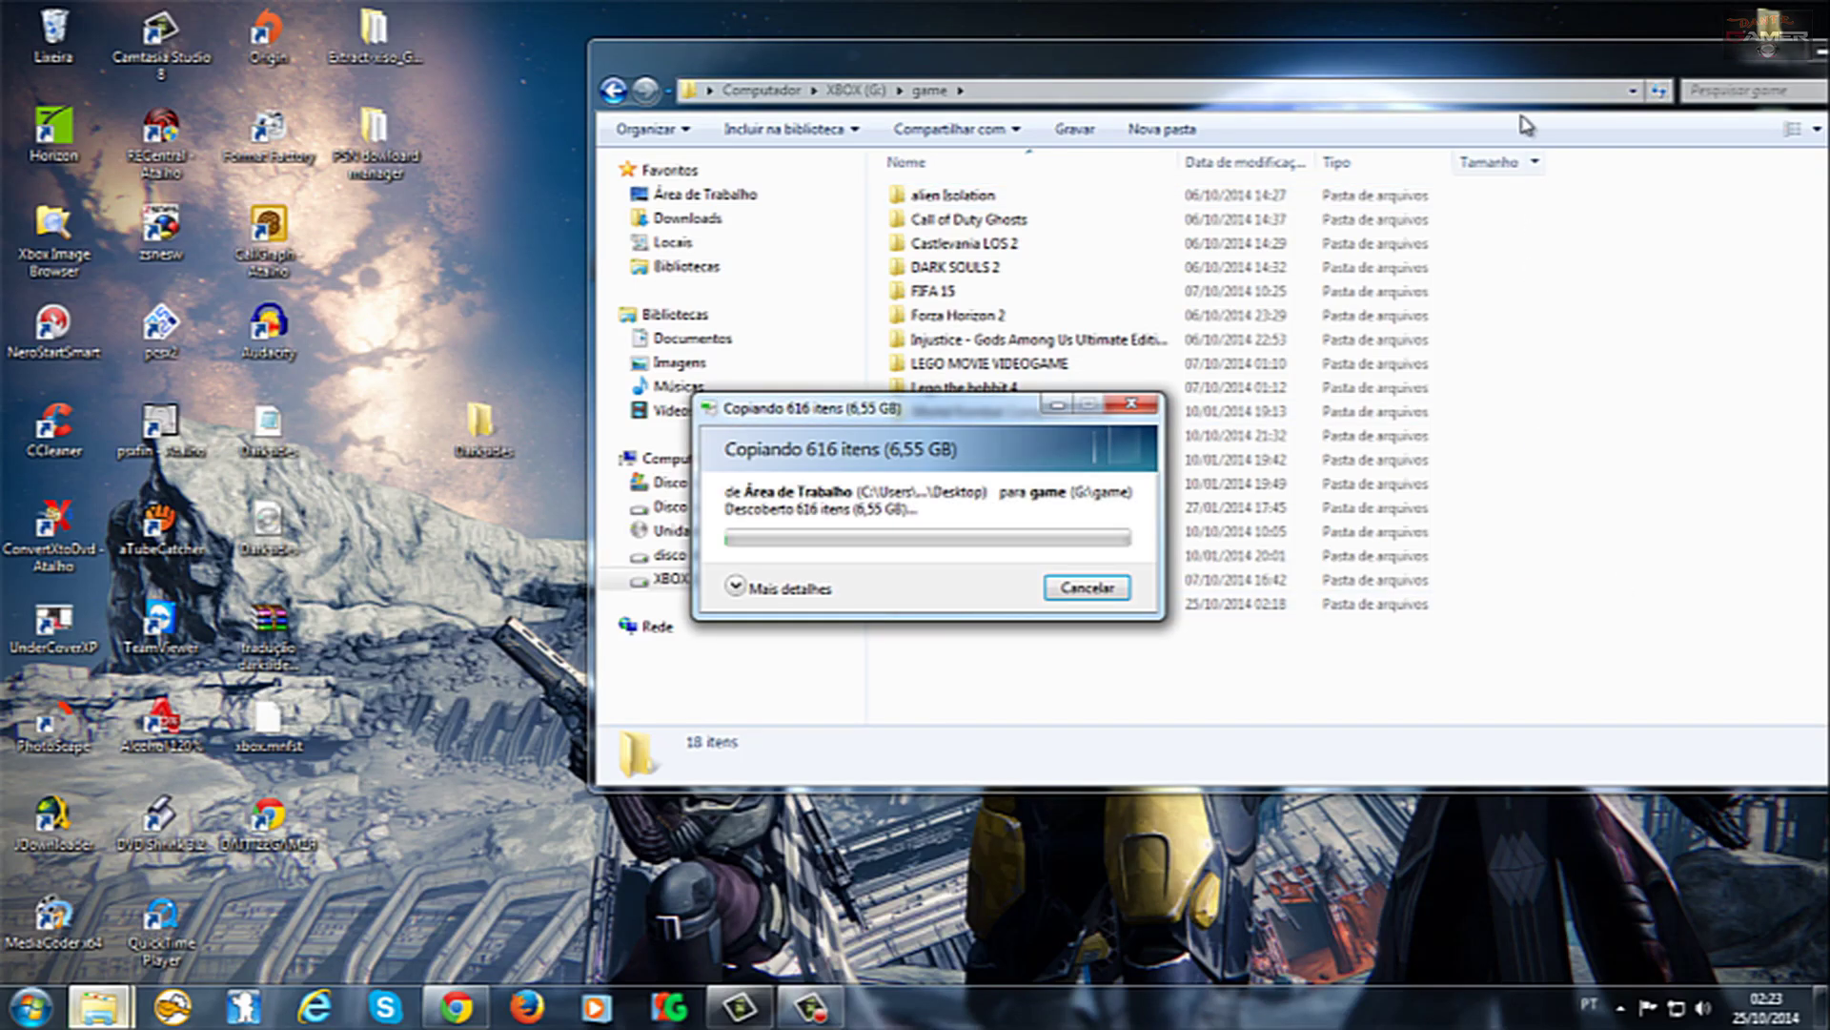
left_click_drag(1525, 76, 1256, 127)
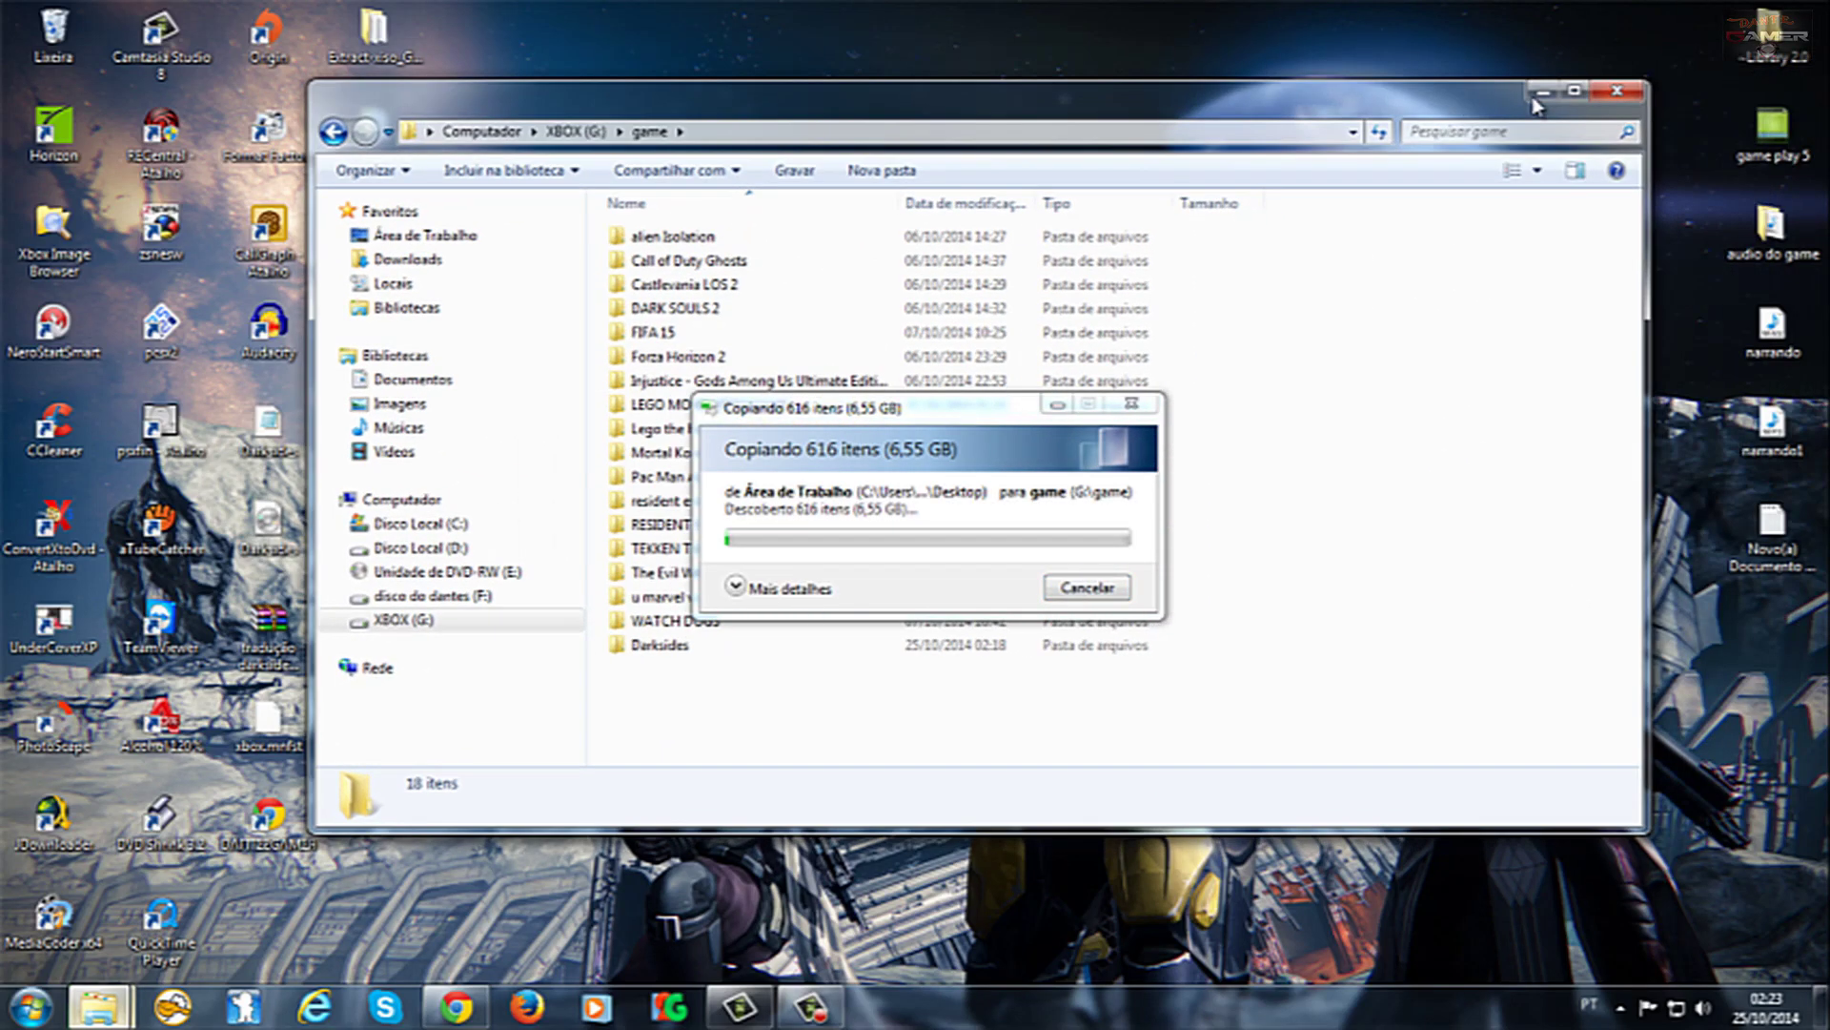
left_click(1618, 99)
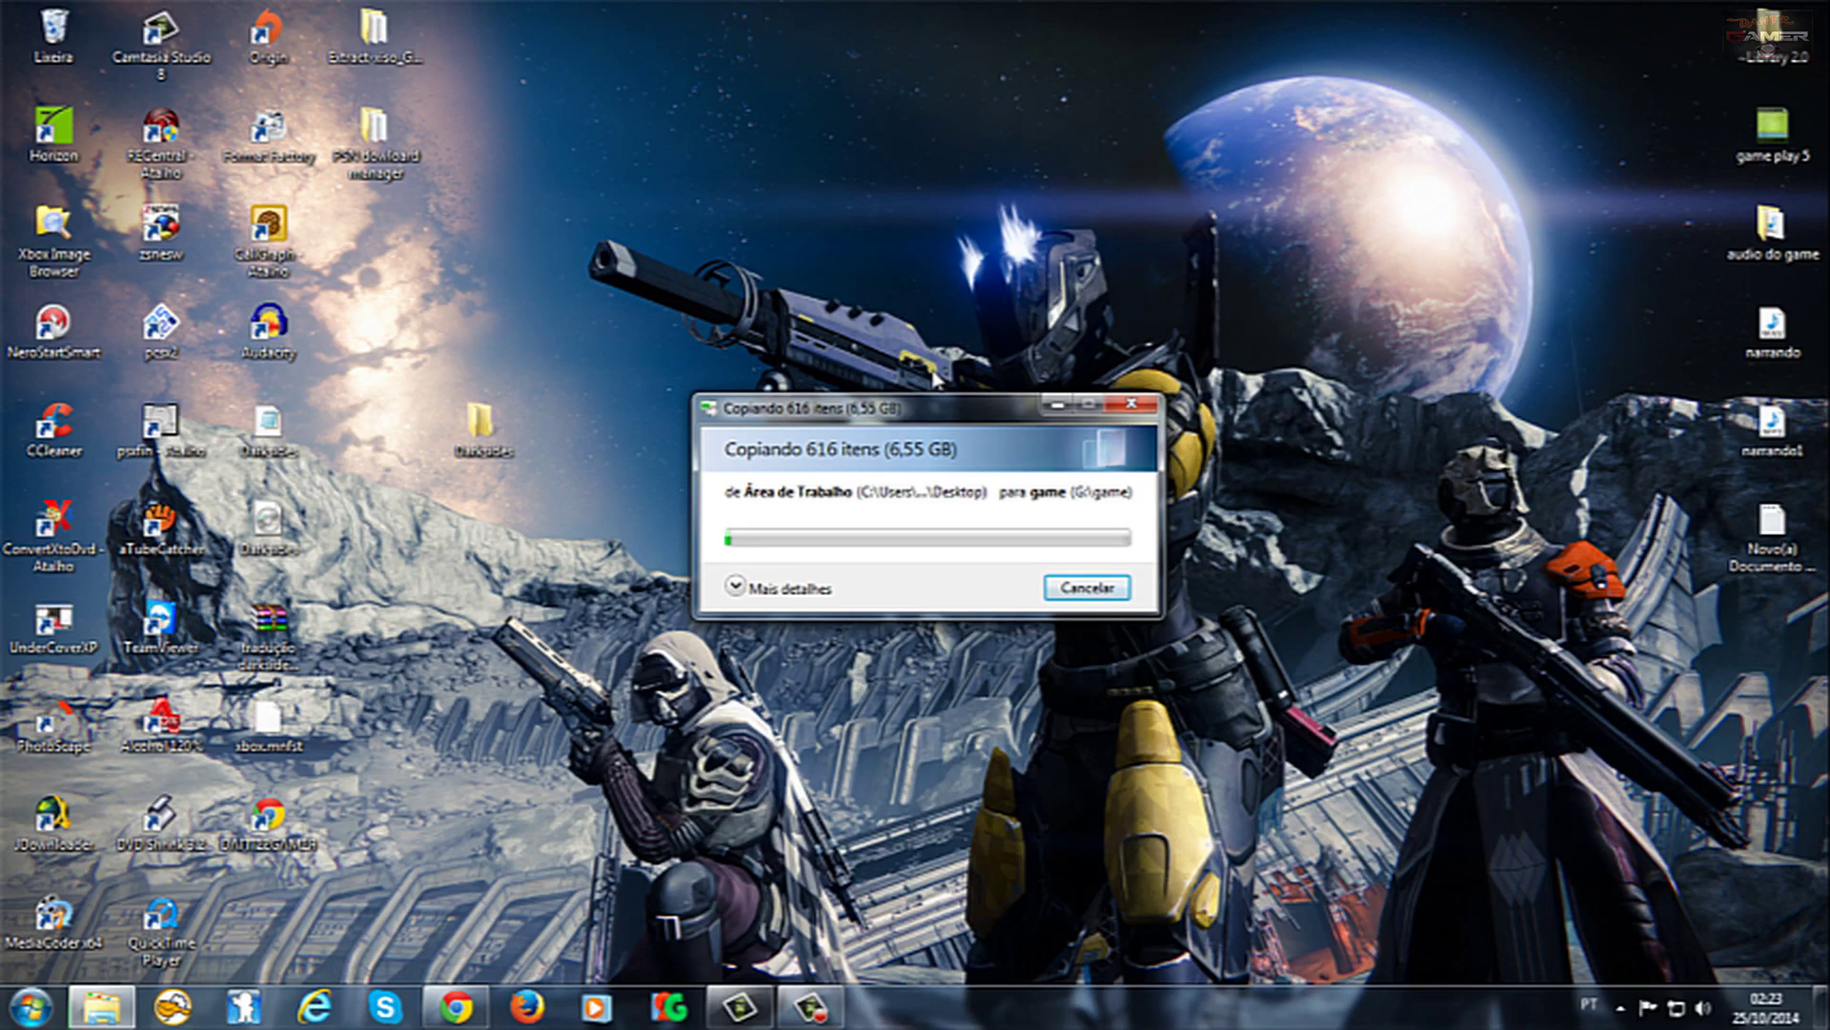
- Put the Darksides folder back below PSN dowloard manager on the desktop and expand the details of the running copy
left_click_drag(924, 412, 903, 349)
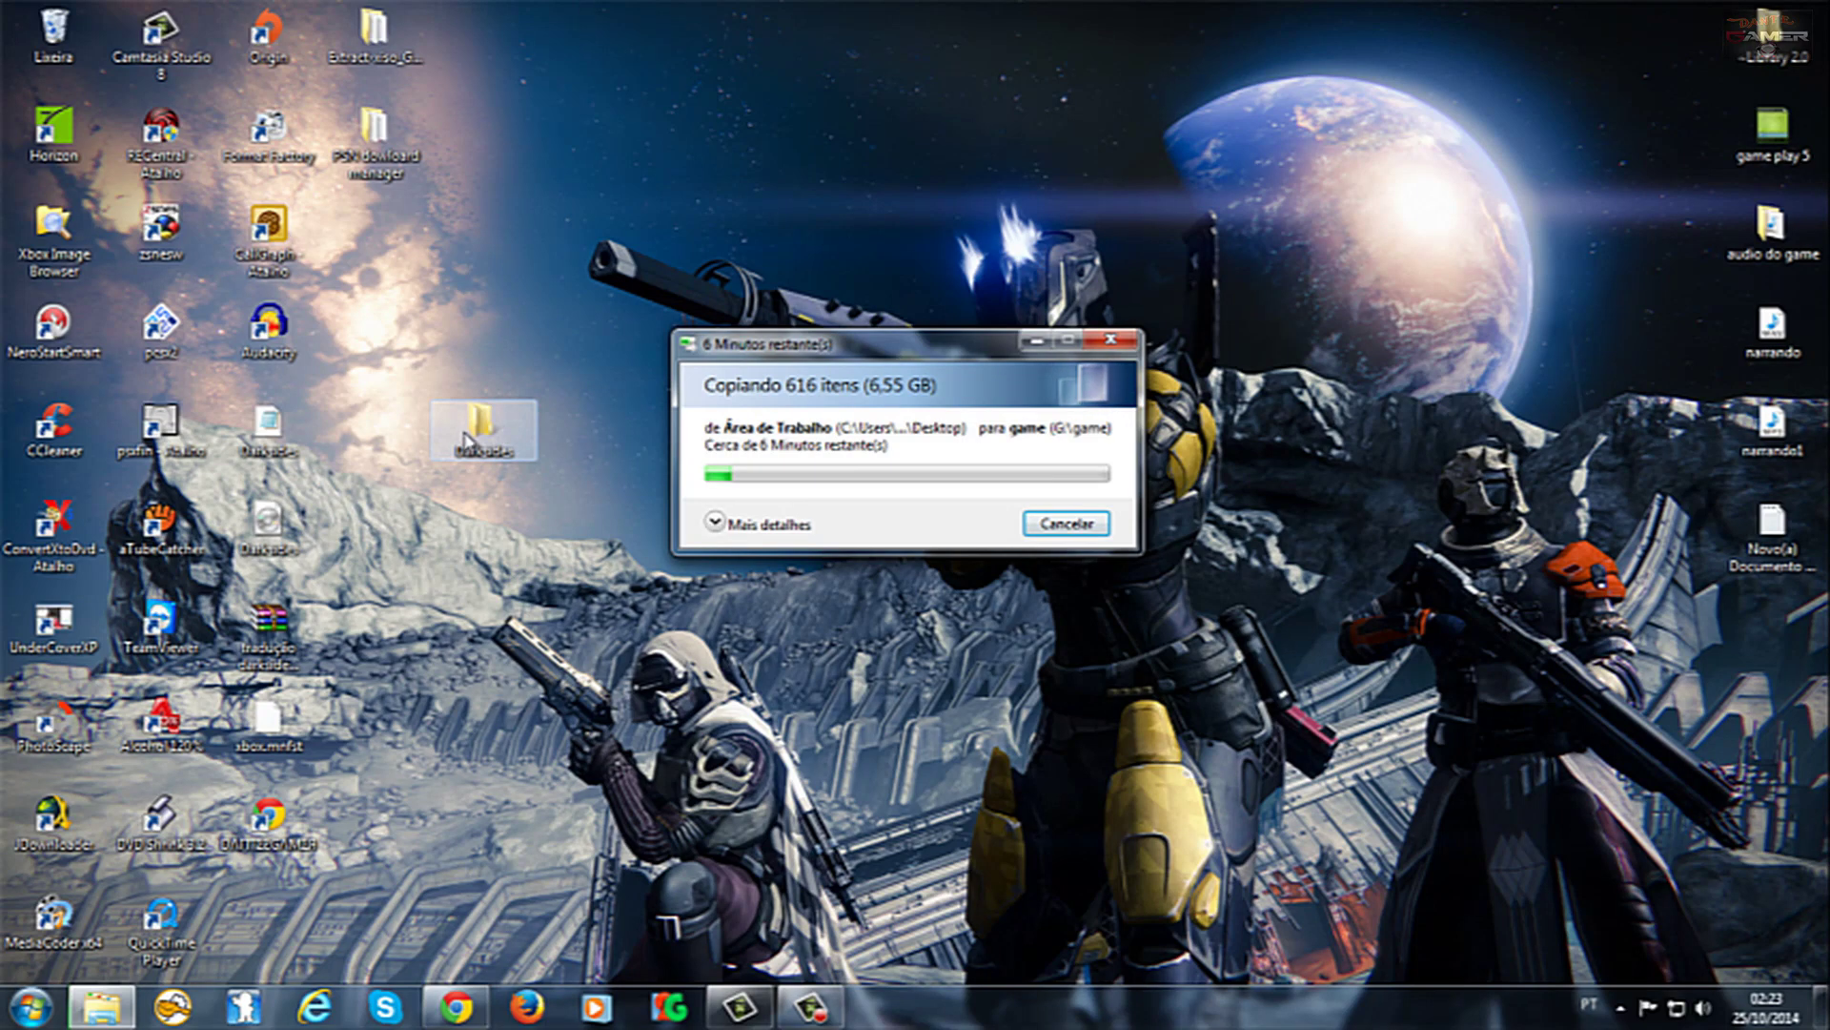
left_click_drag(467, 434, 377, 277)
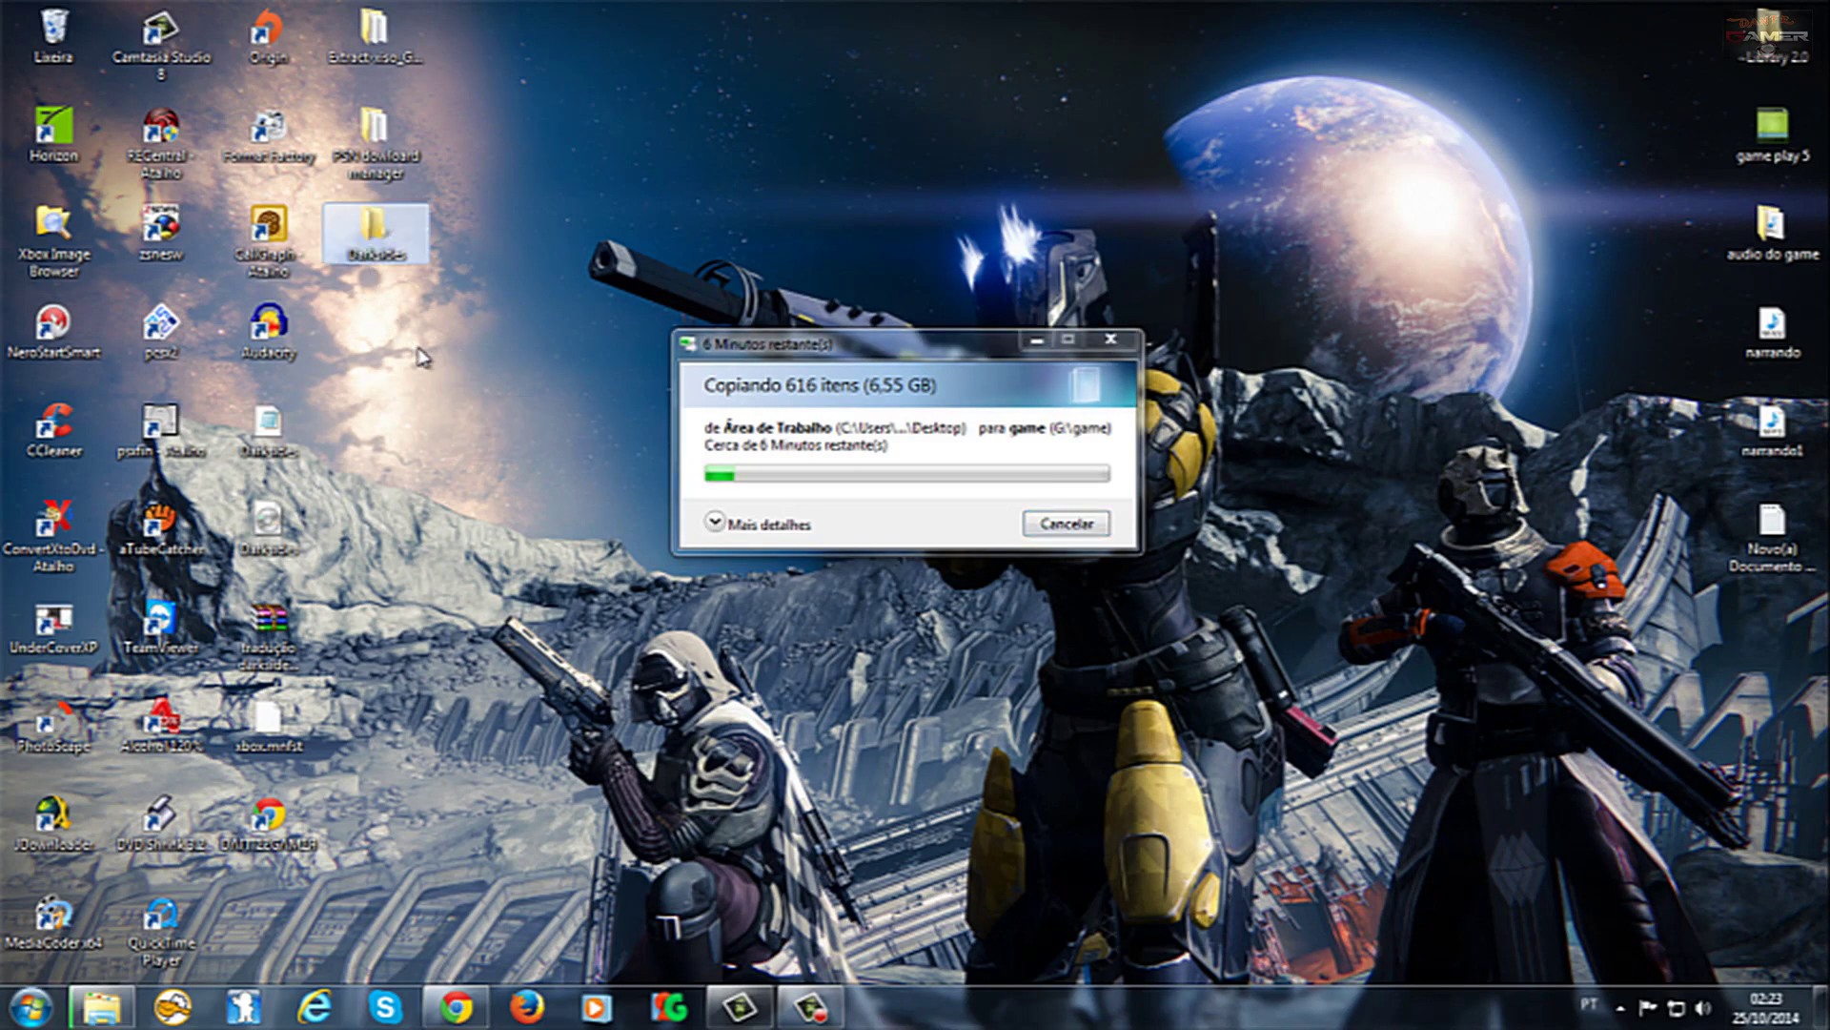
left_click(714, 522)
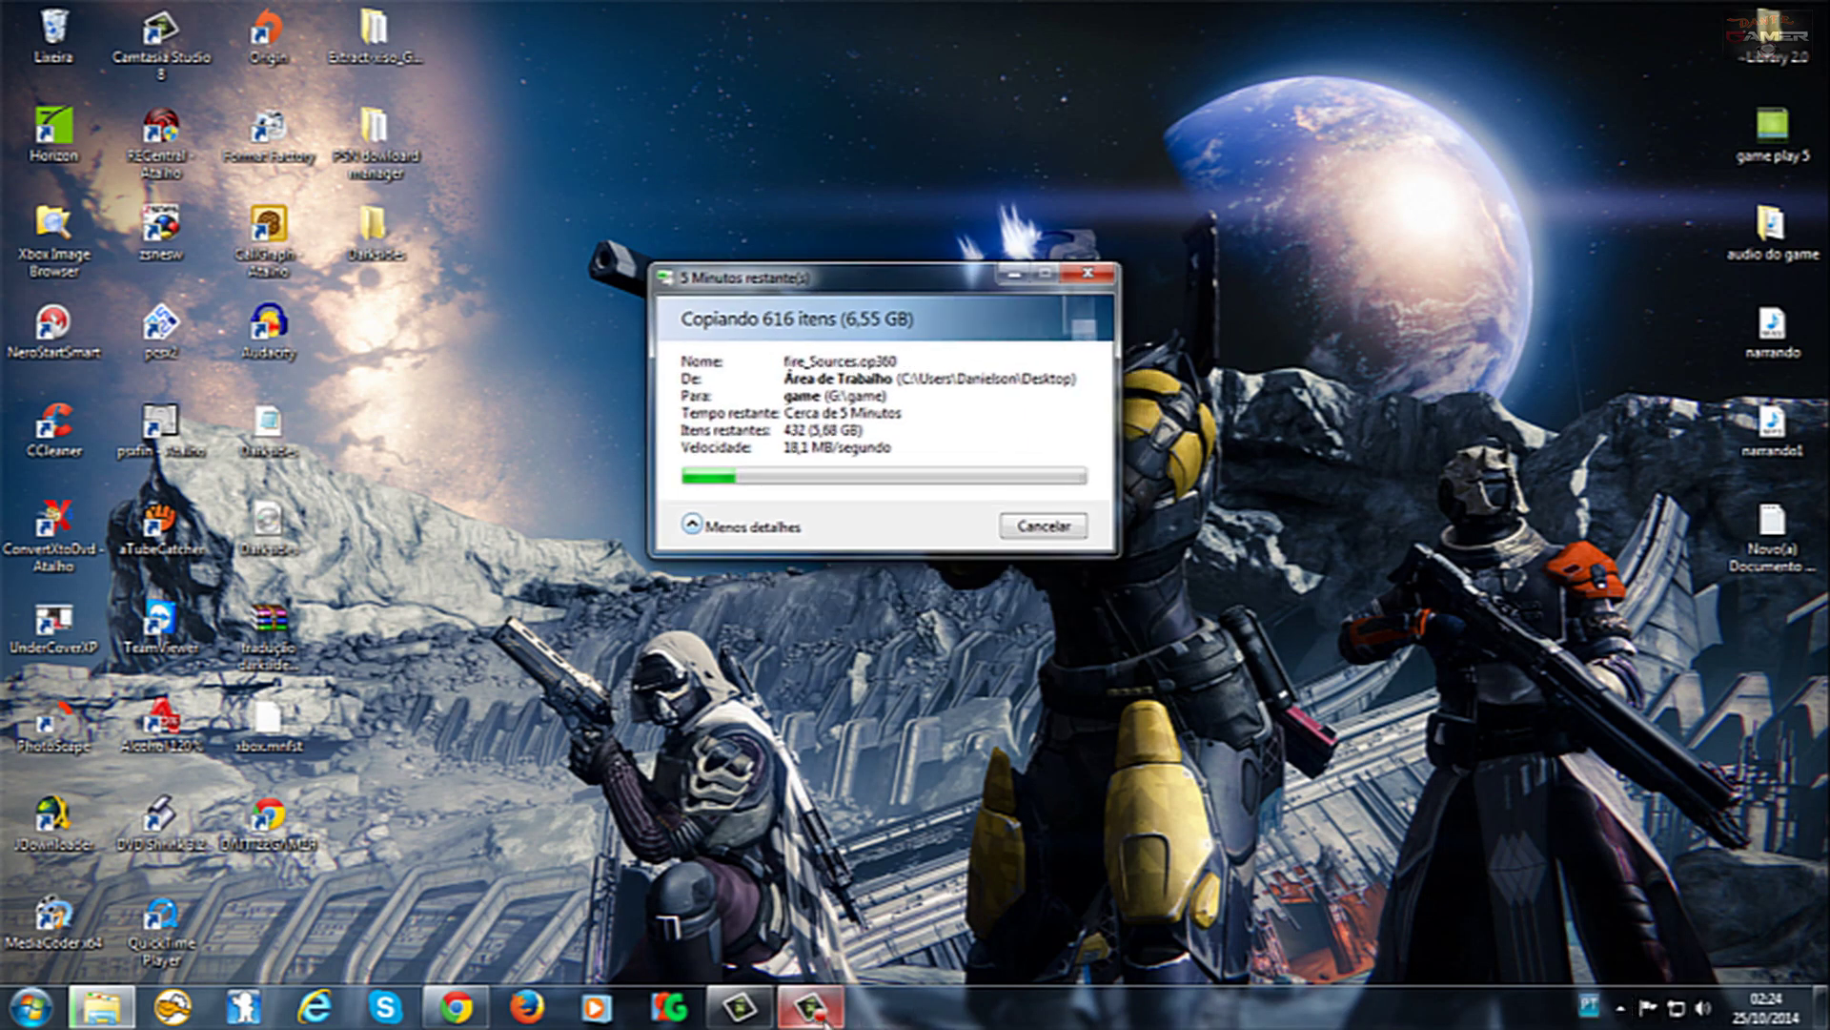
left_click(810, 1005)
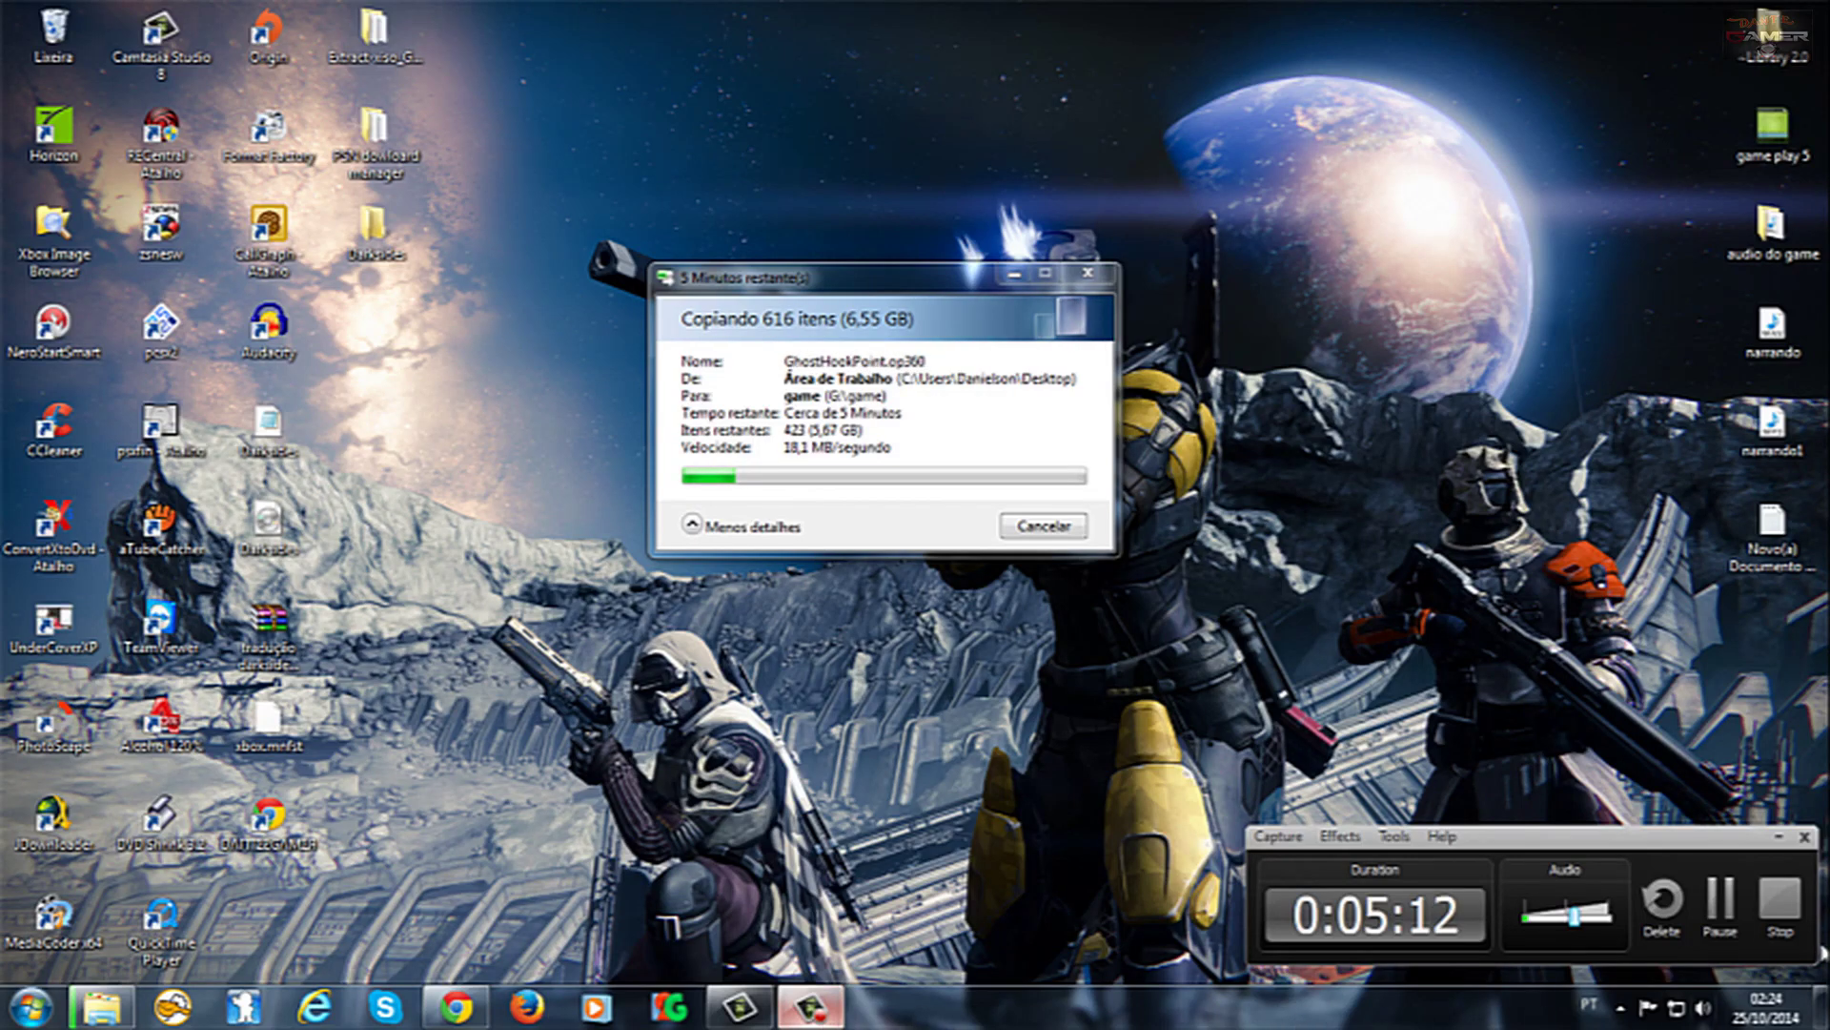
left_click(1788, 906)
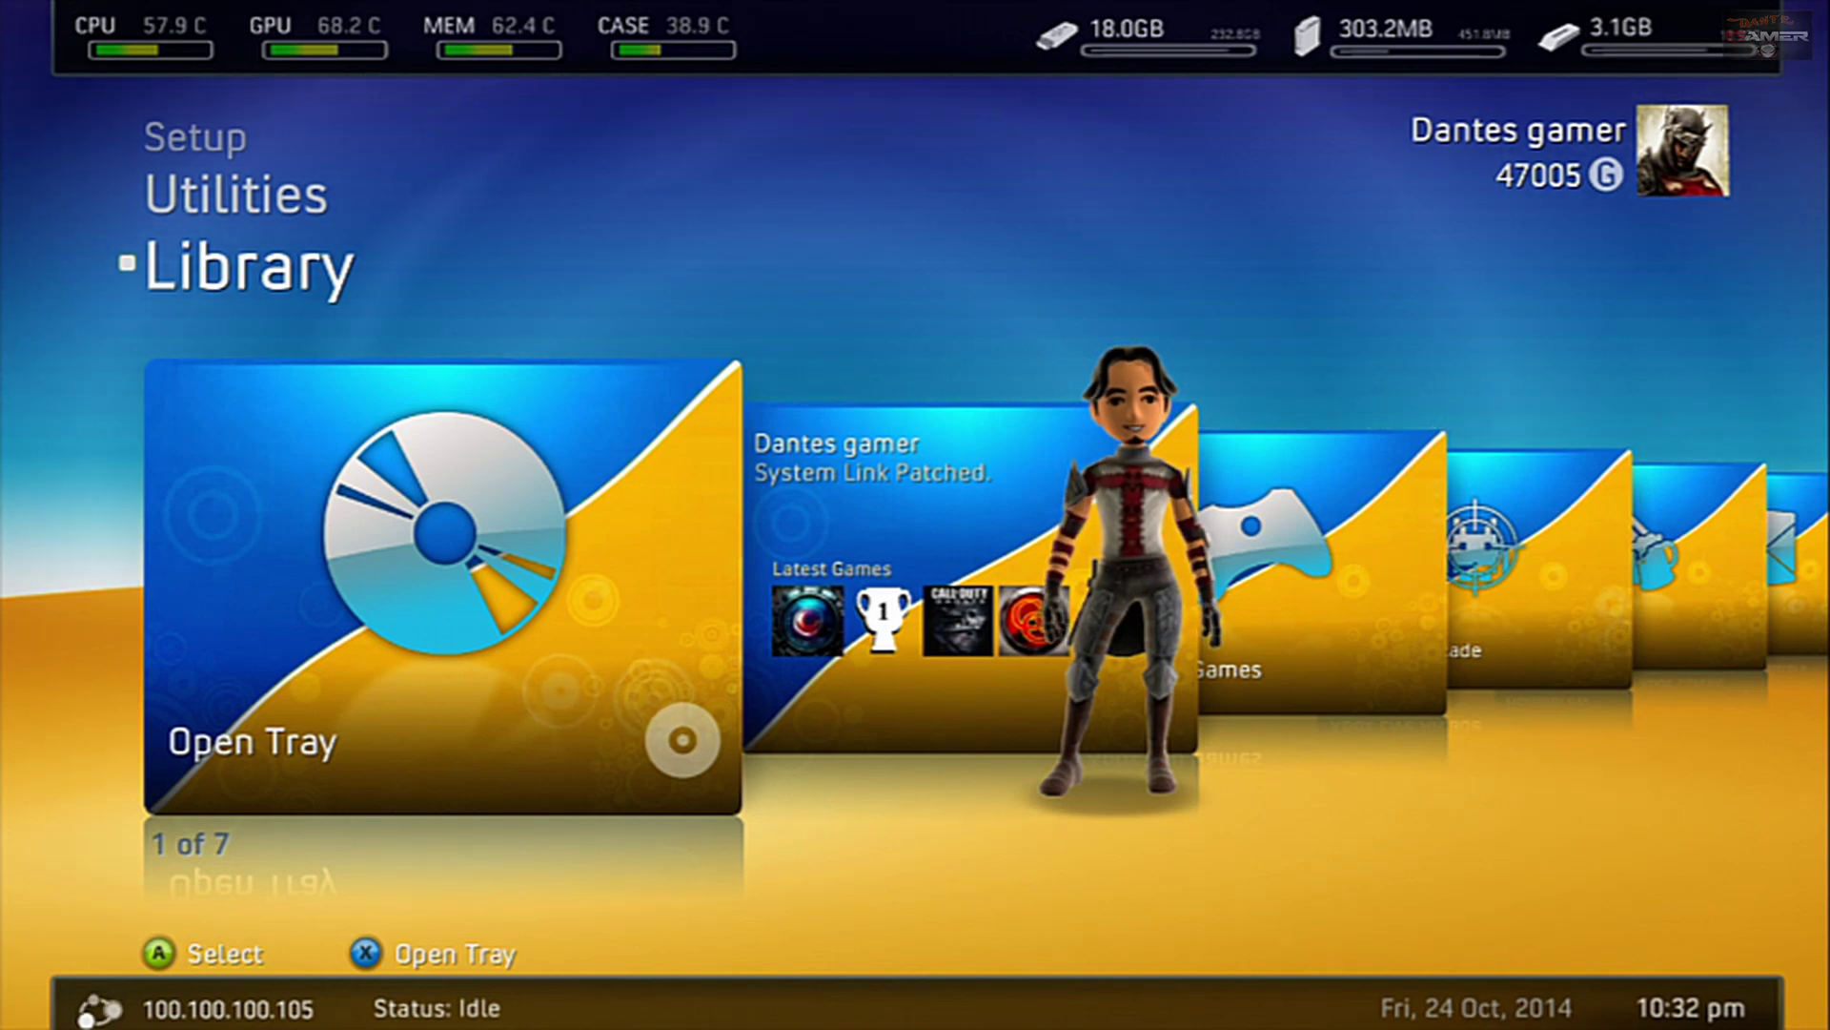
- Open the Content Settings from the Setup section of the Xbox 360 dashboard
key("Down")
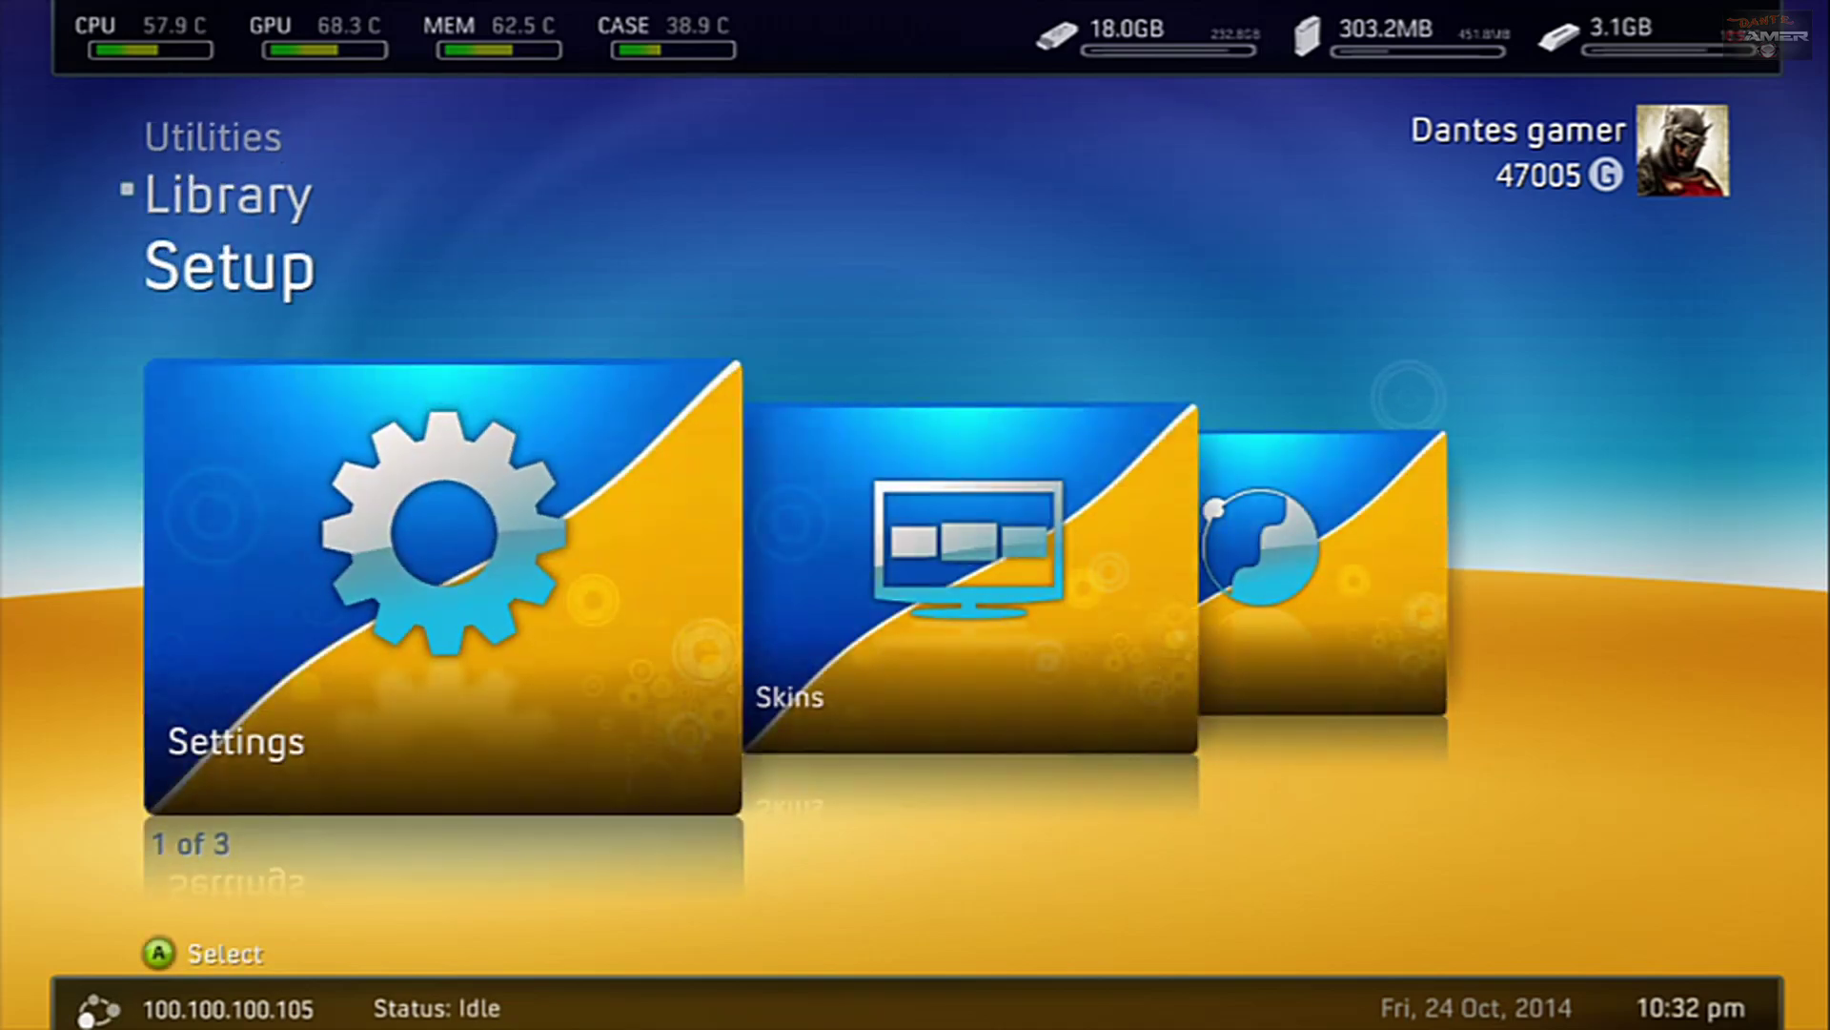
key("Down")
key("Up")
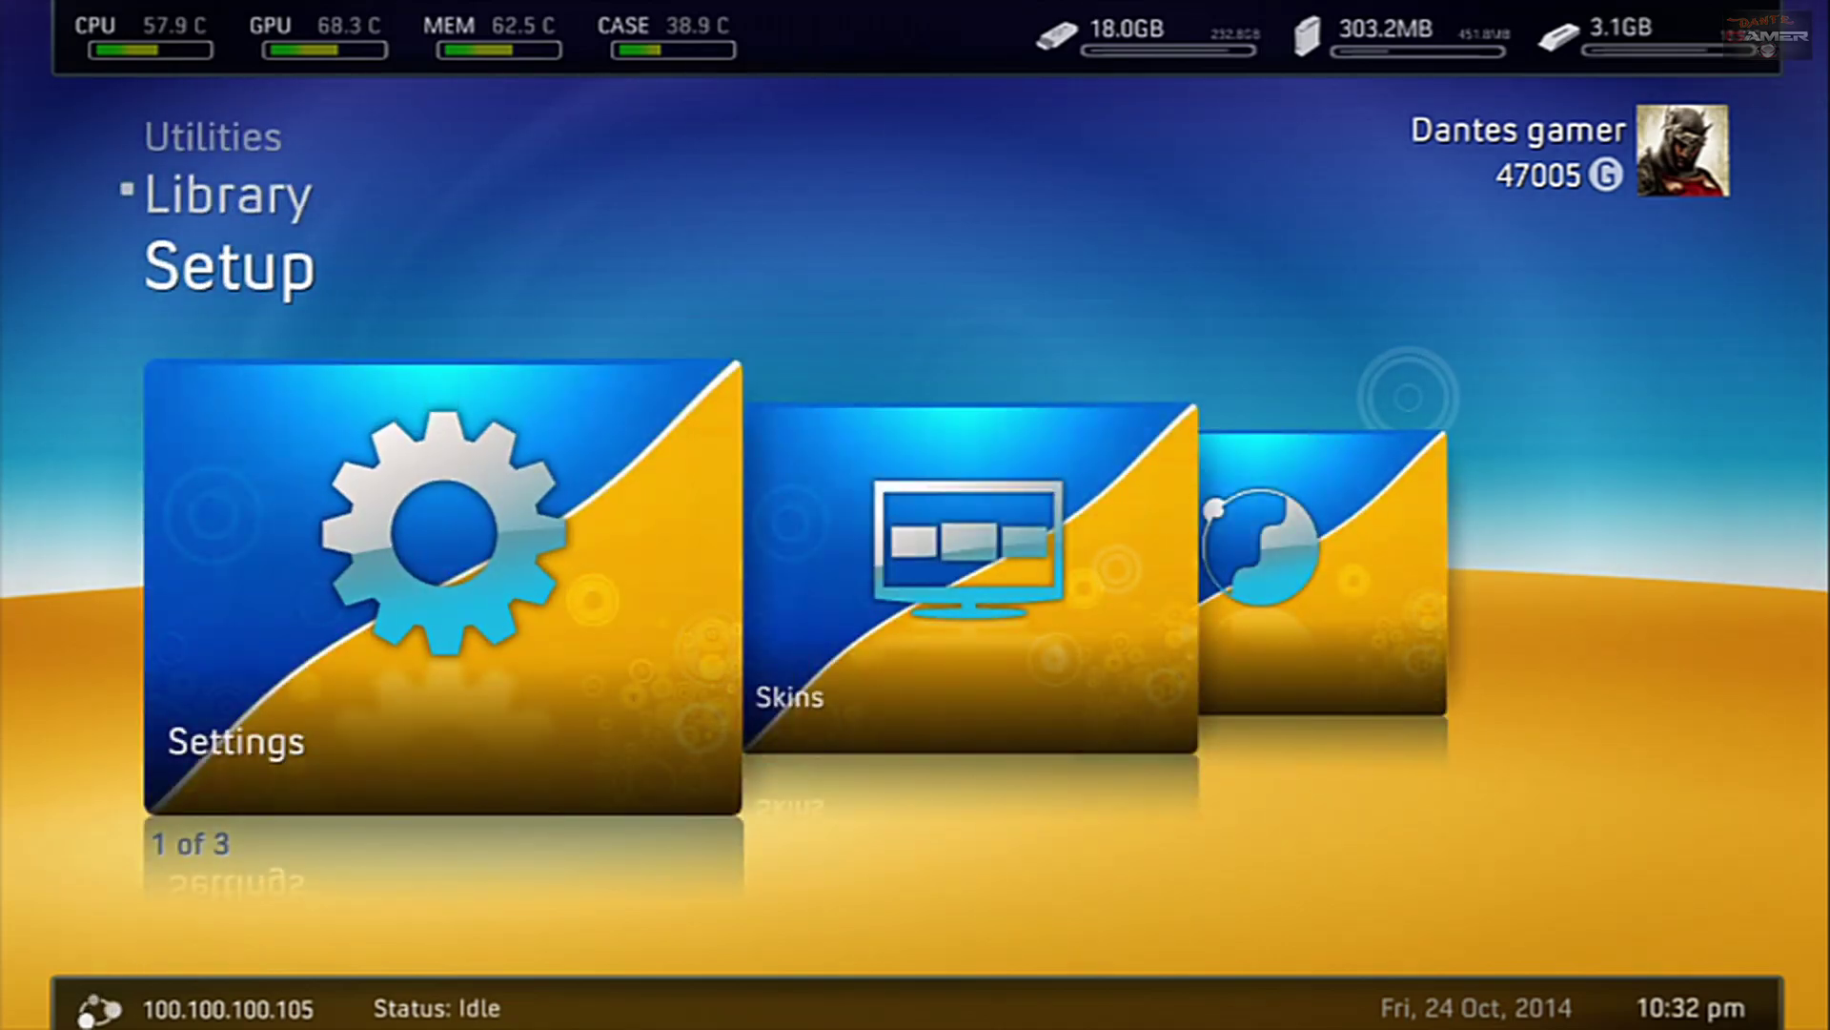
key("Return")
key("Down")
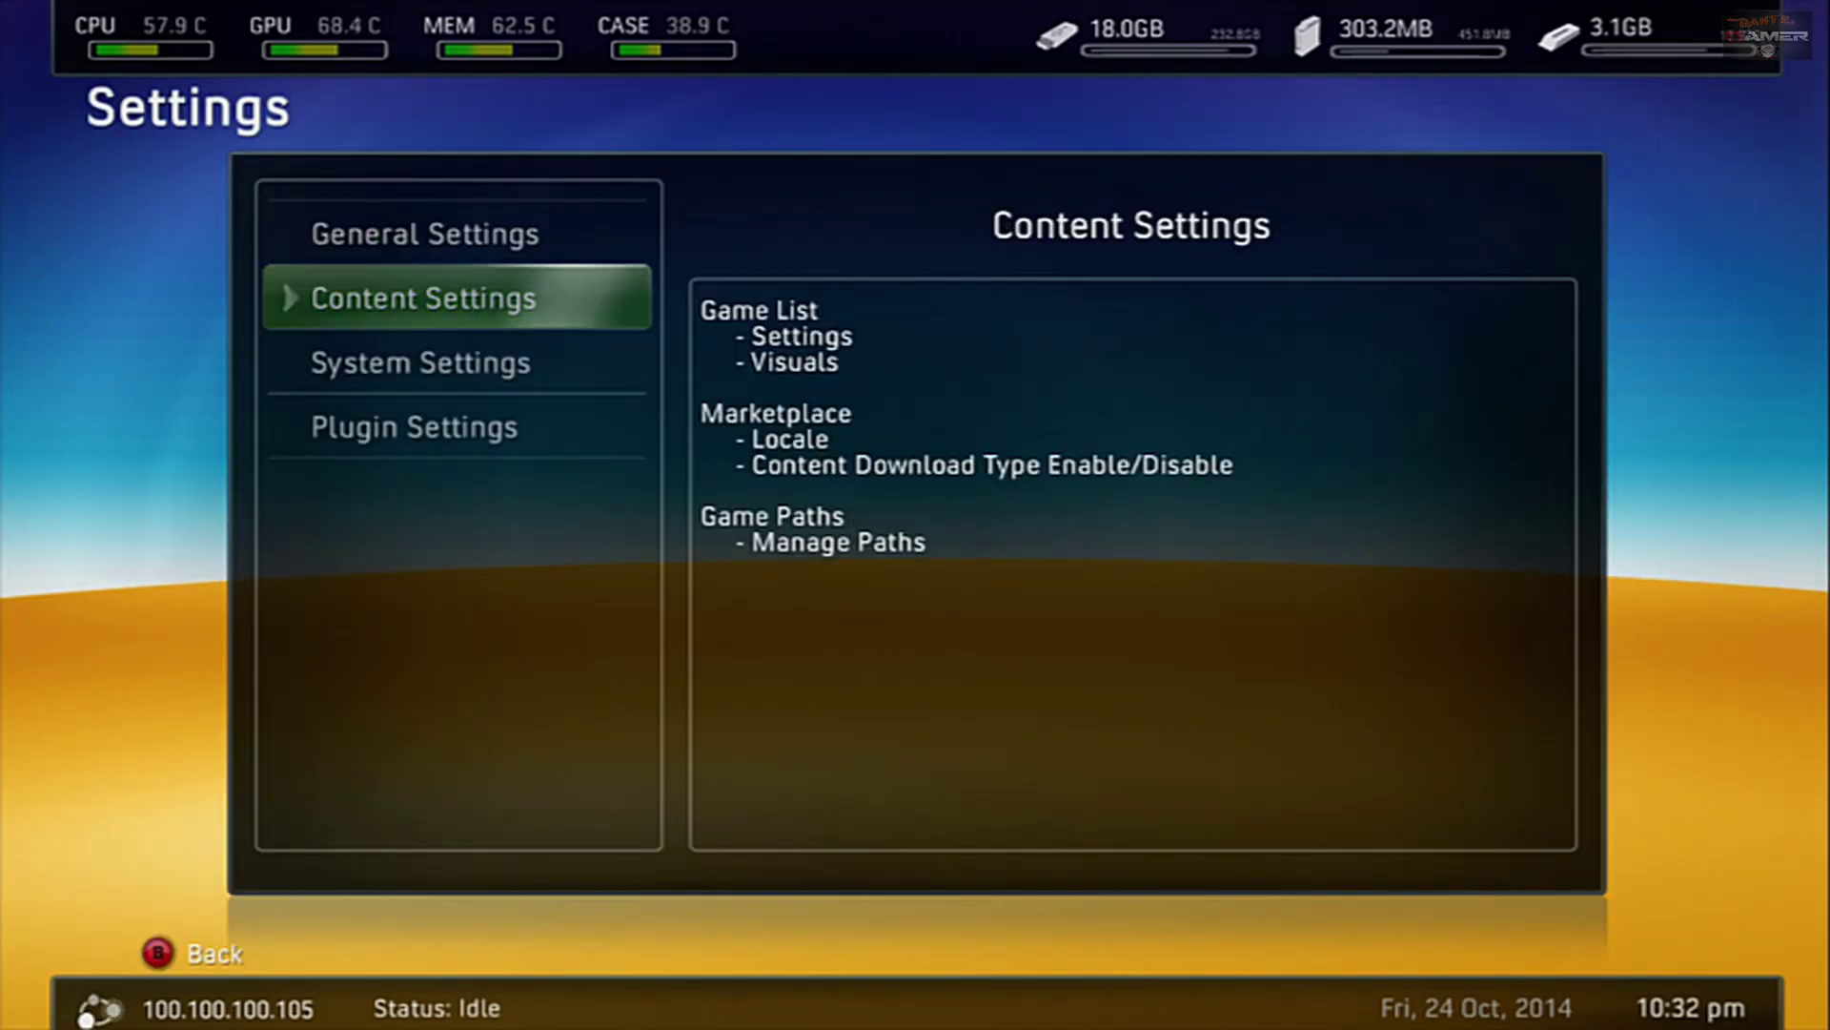
key("Return")
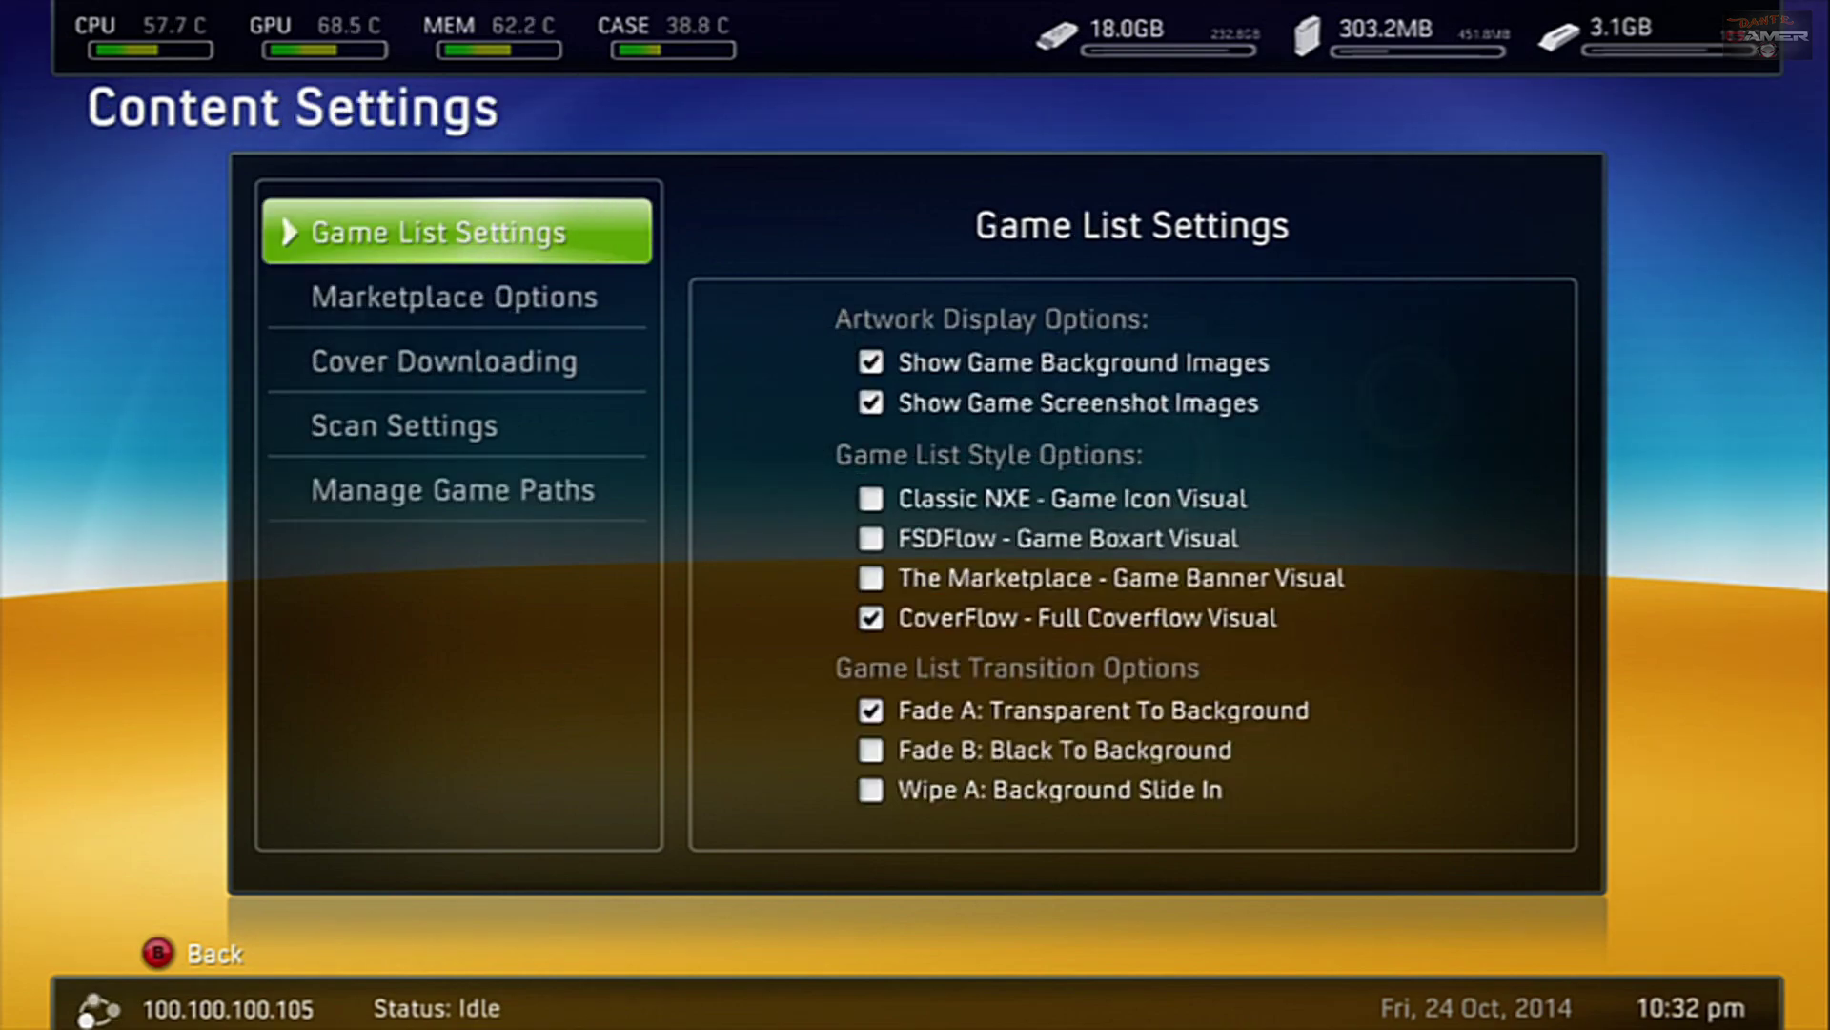
- Start a manual game scan from the Scan Settings, keeping automatic scanning at startup disabled
key("Down")
key("Down")
key("Down")
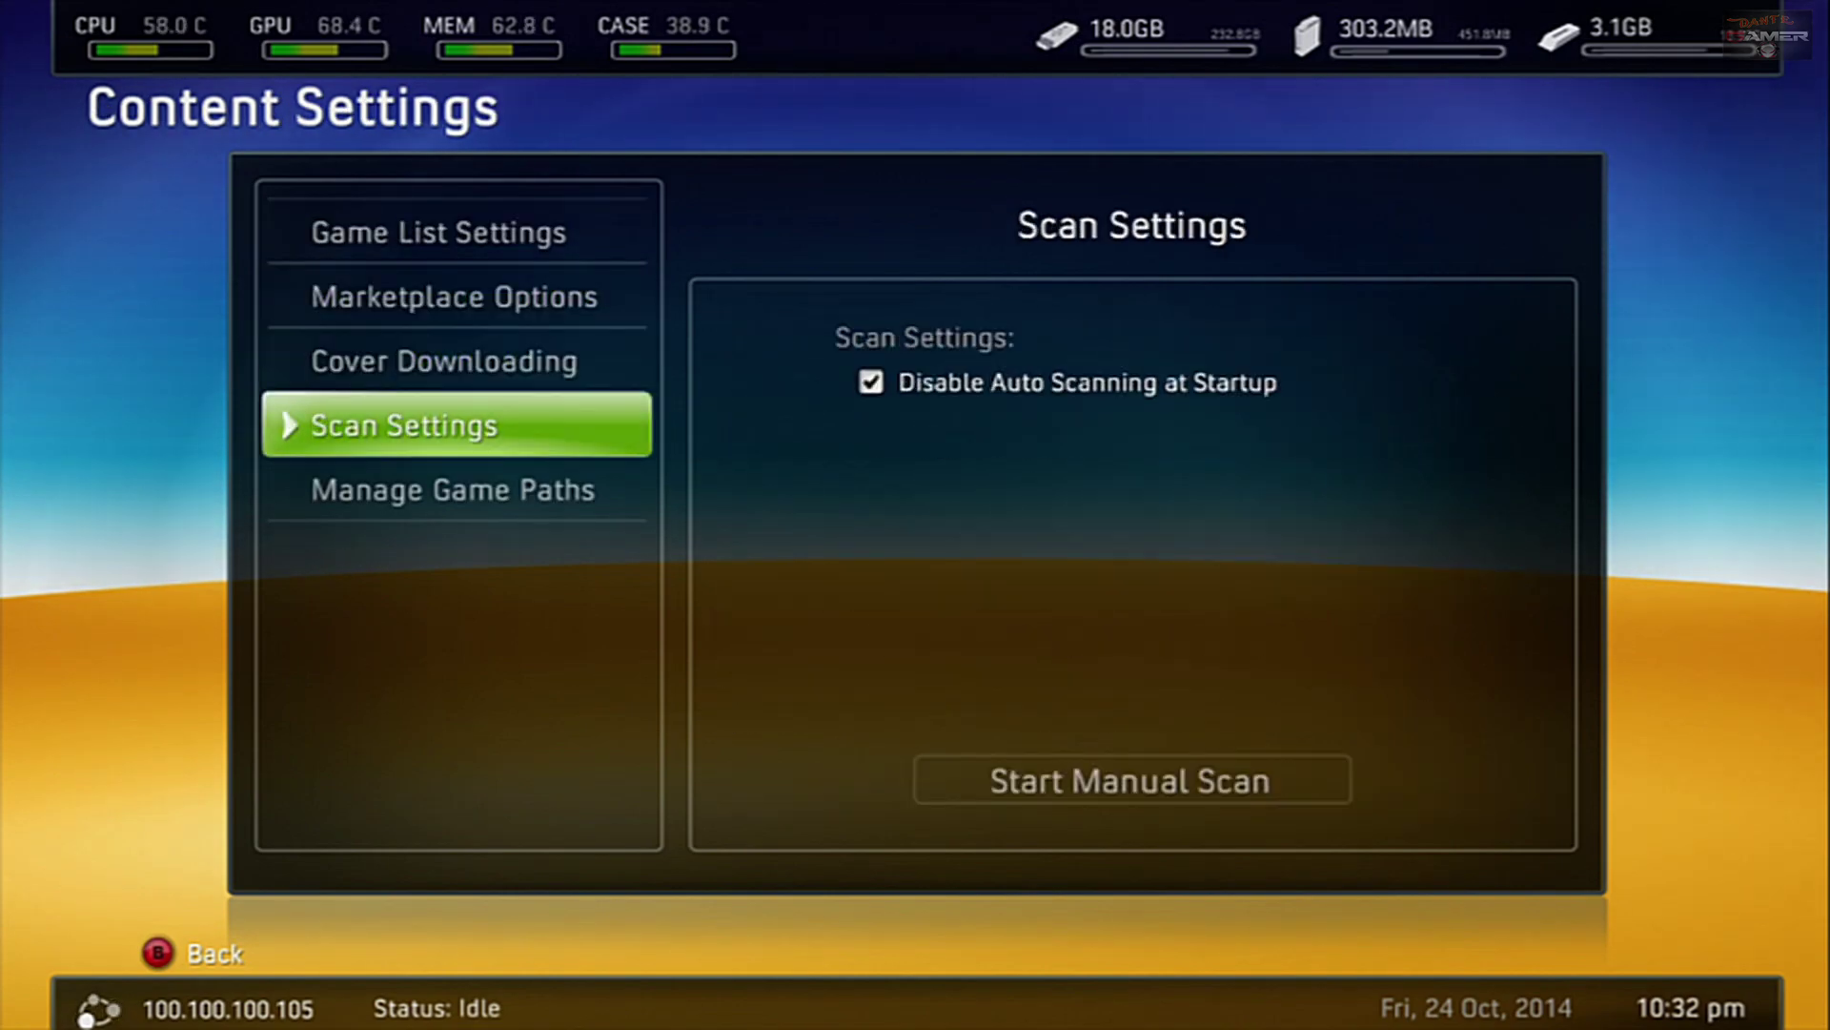
key("Up")
key("Down")
key("Right")
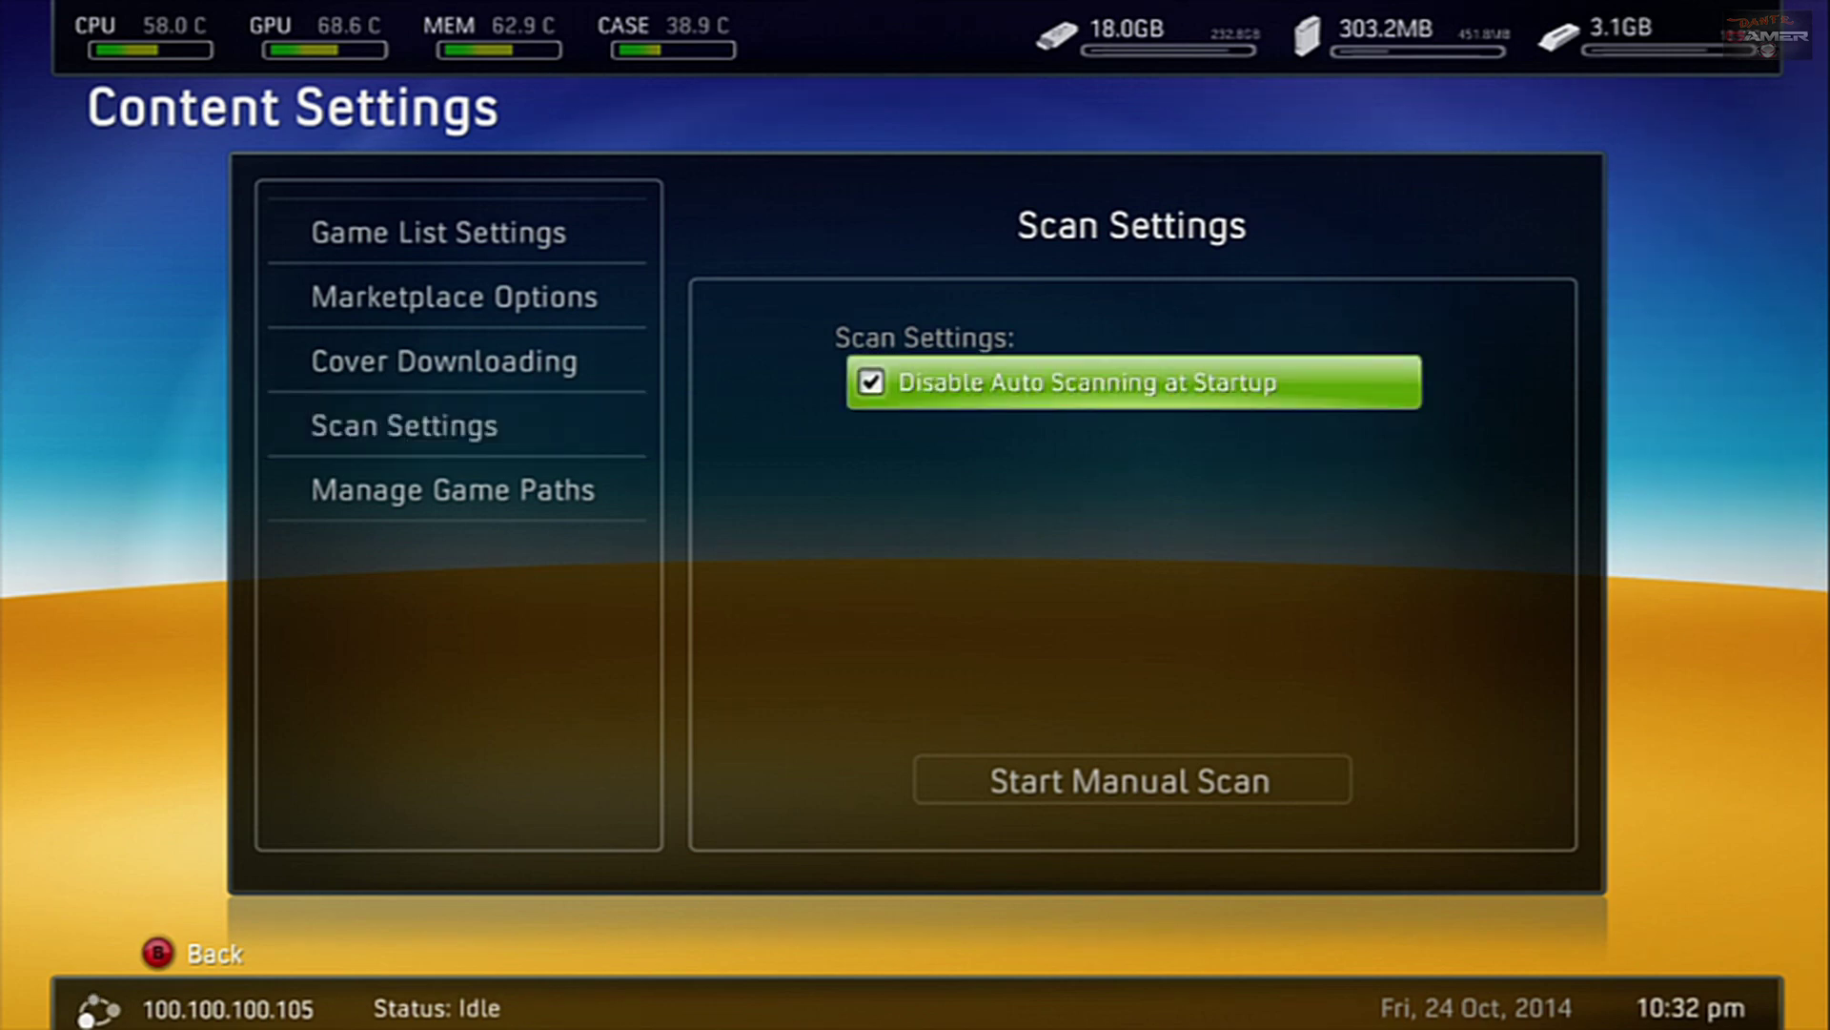
key("Down")
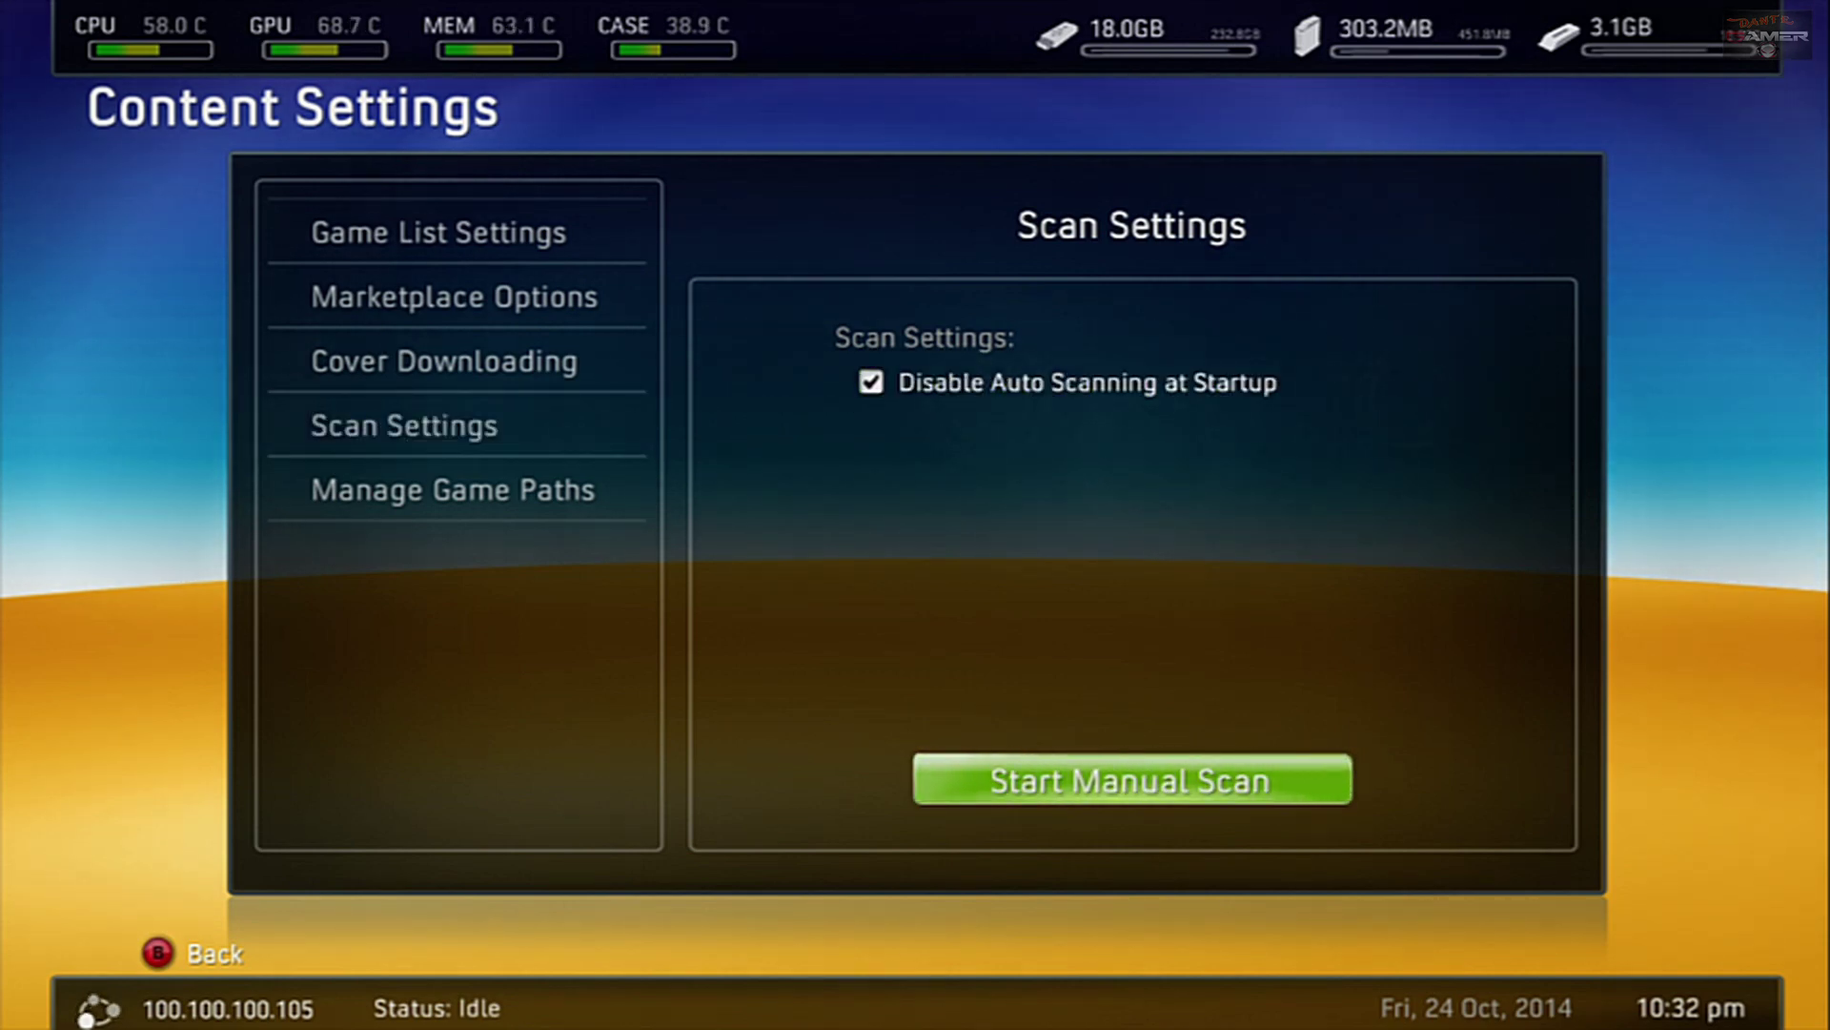
key("Up")
key("Down")
key("Left")
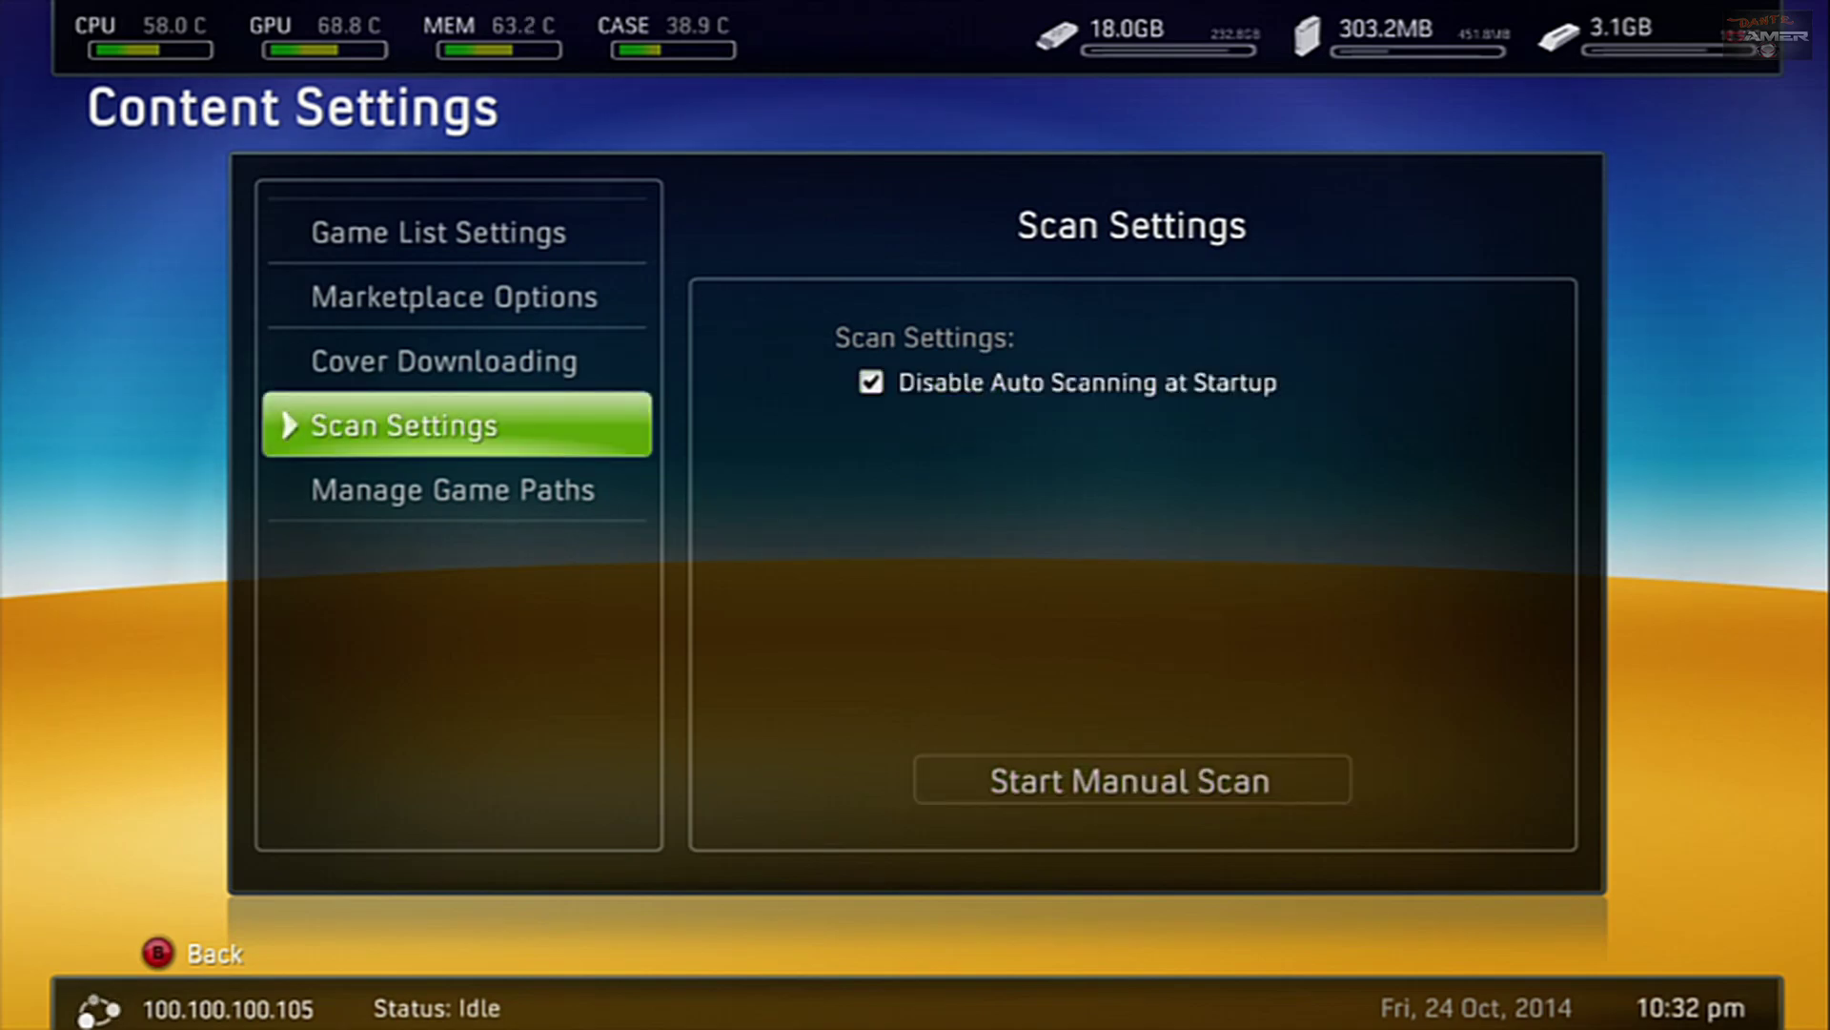
- Leave the settings and open the Xbox 360 Games collection in the Library section
key("Escape")
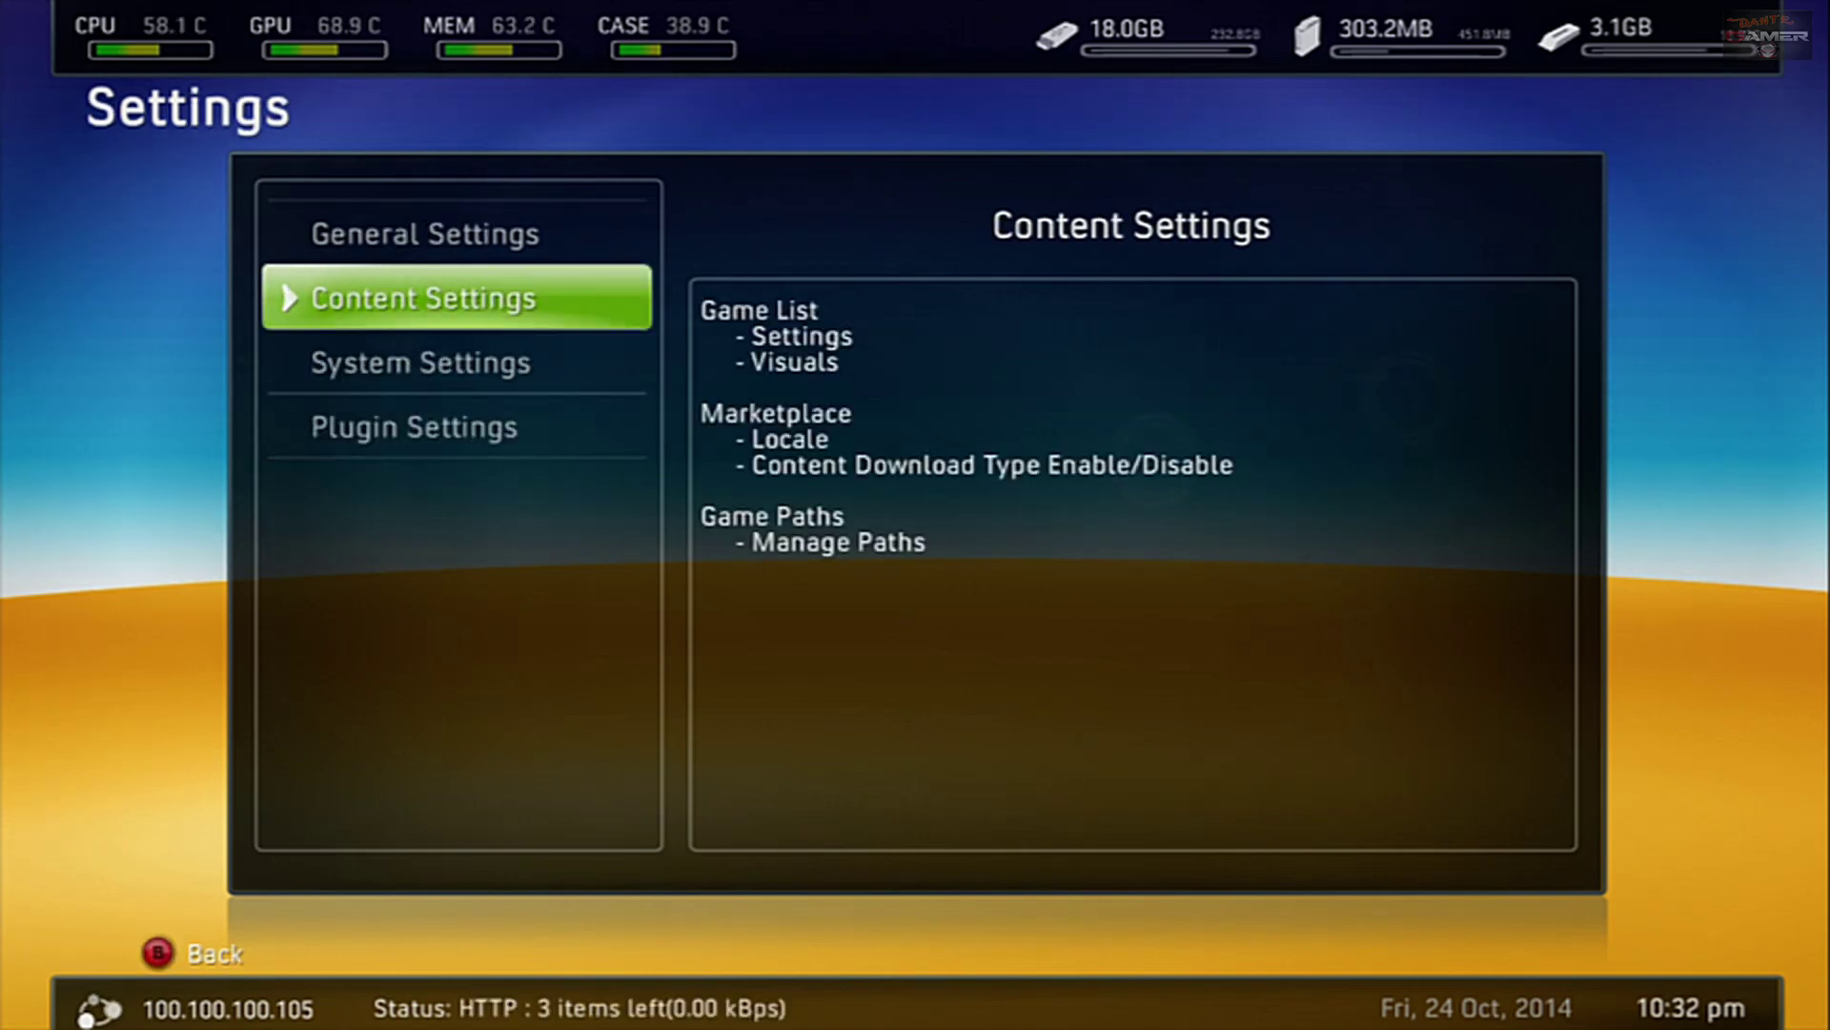
key("Up")
key("Escape")
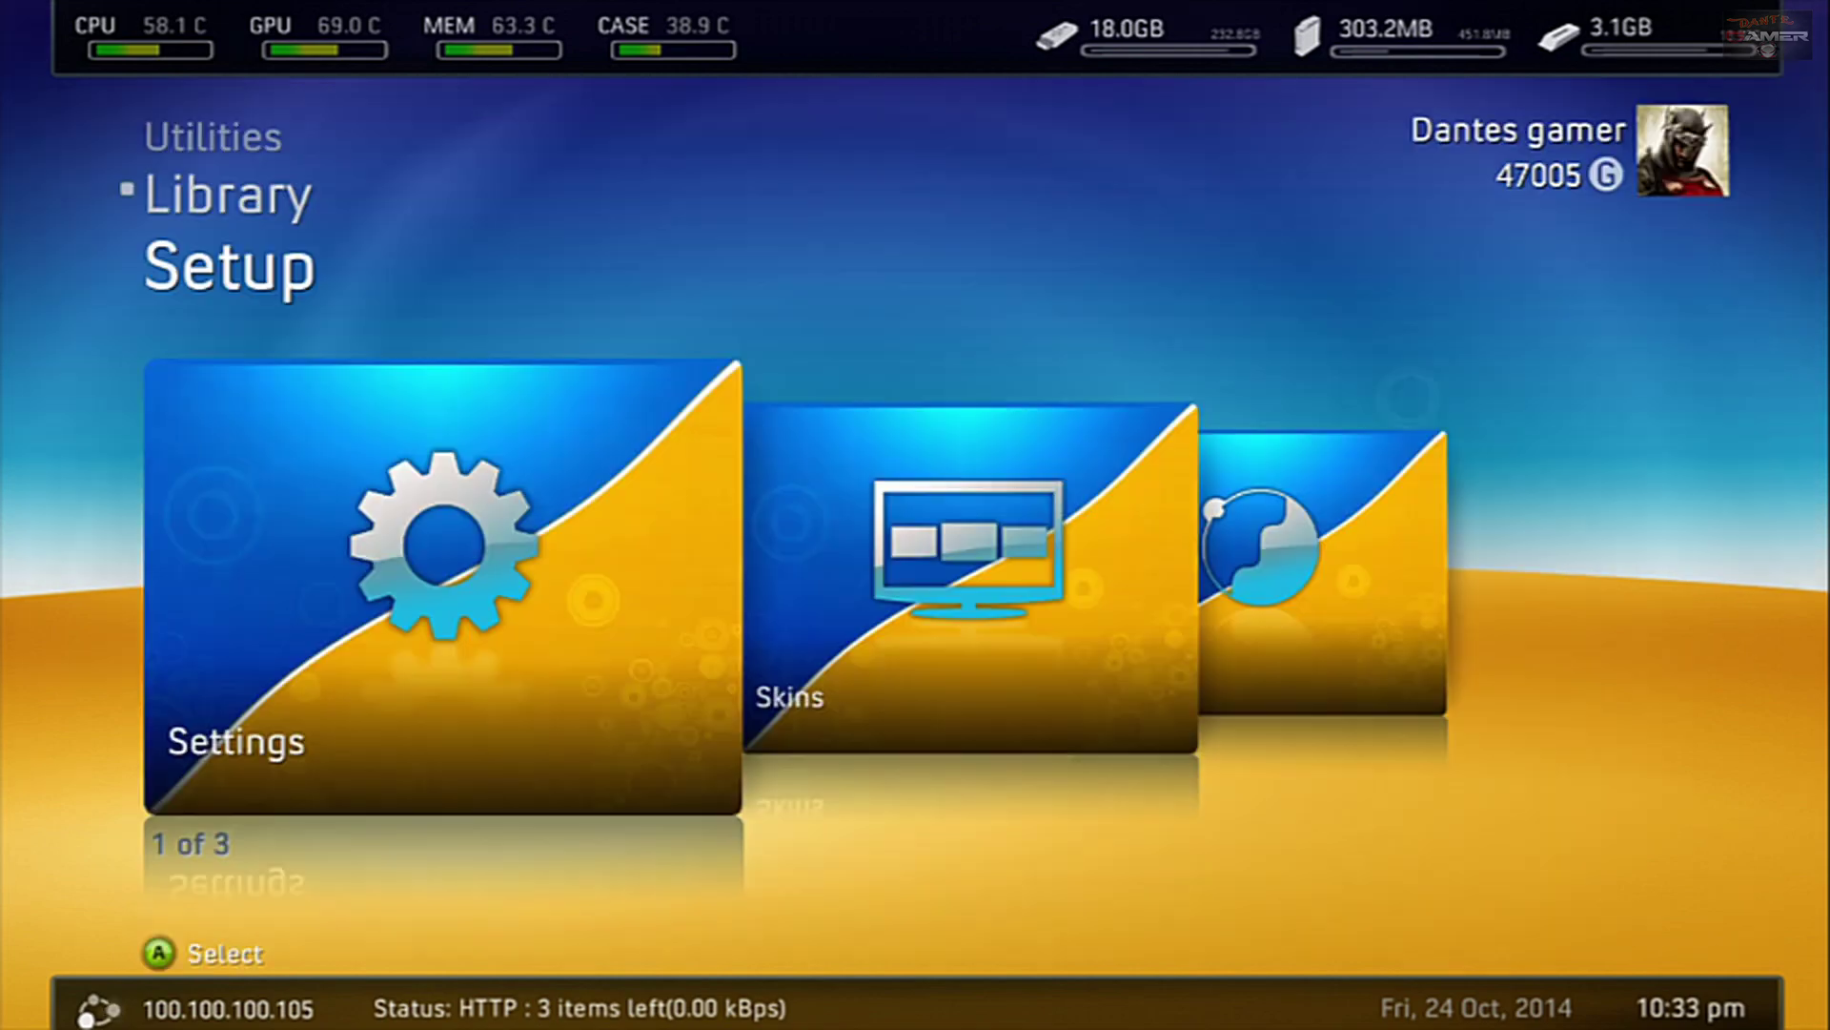
key("Up")
key("Right")
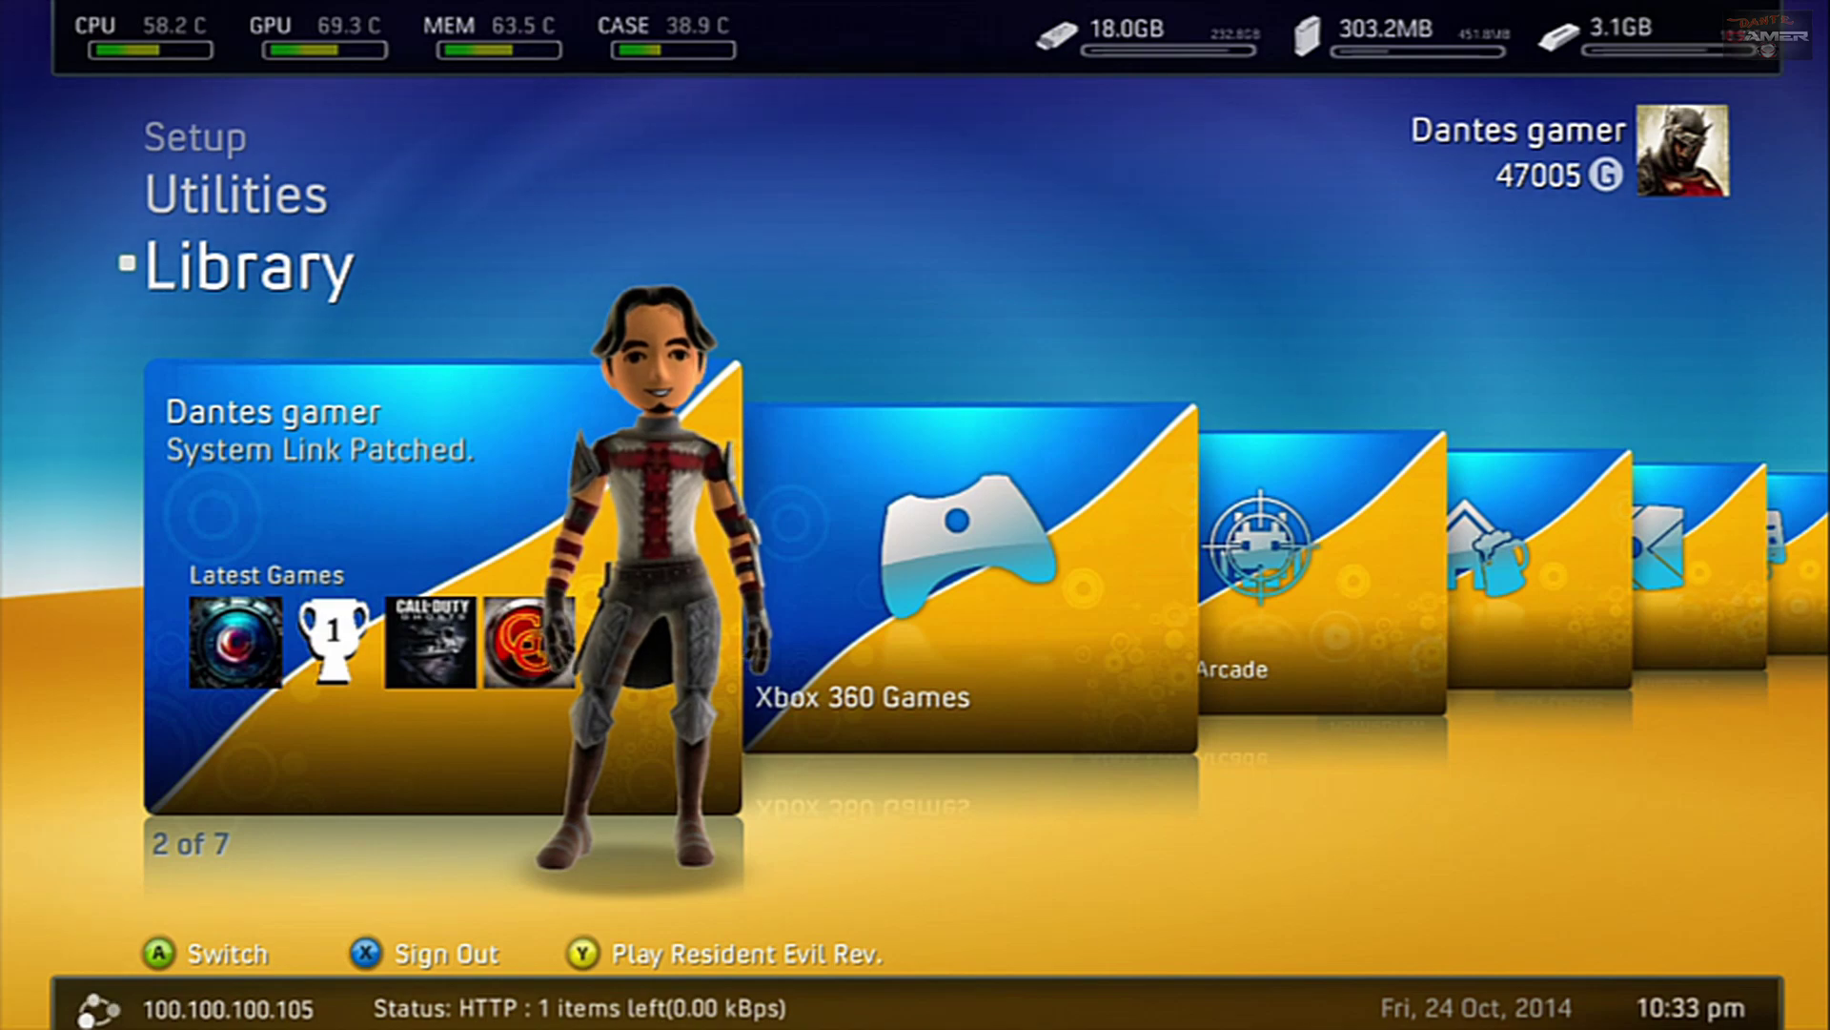
key("Right")
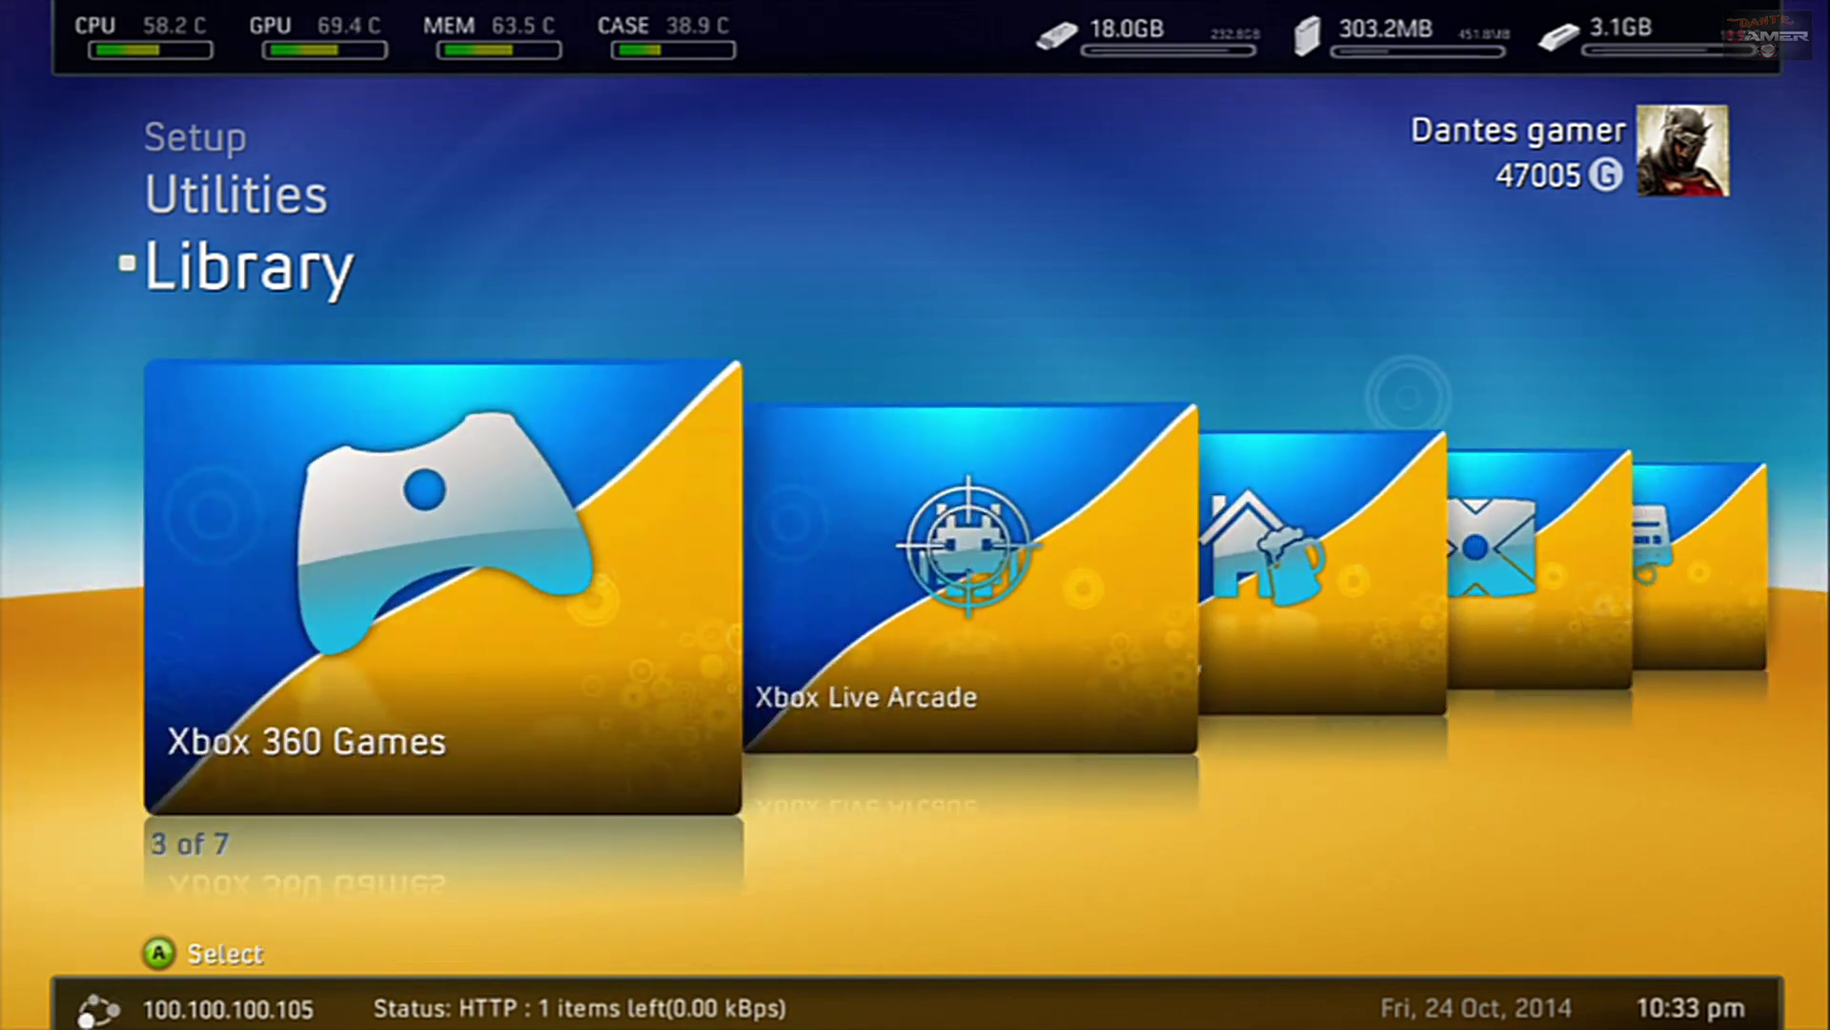
key("Return")
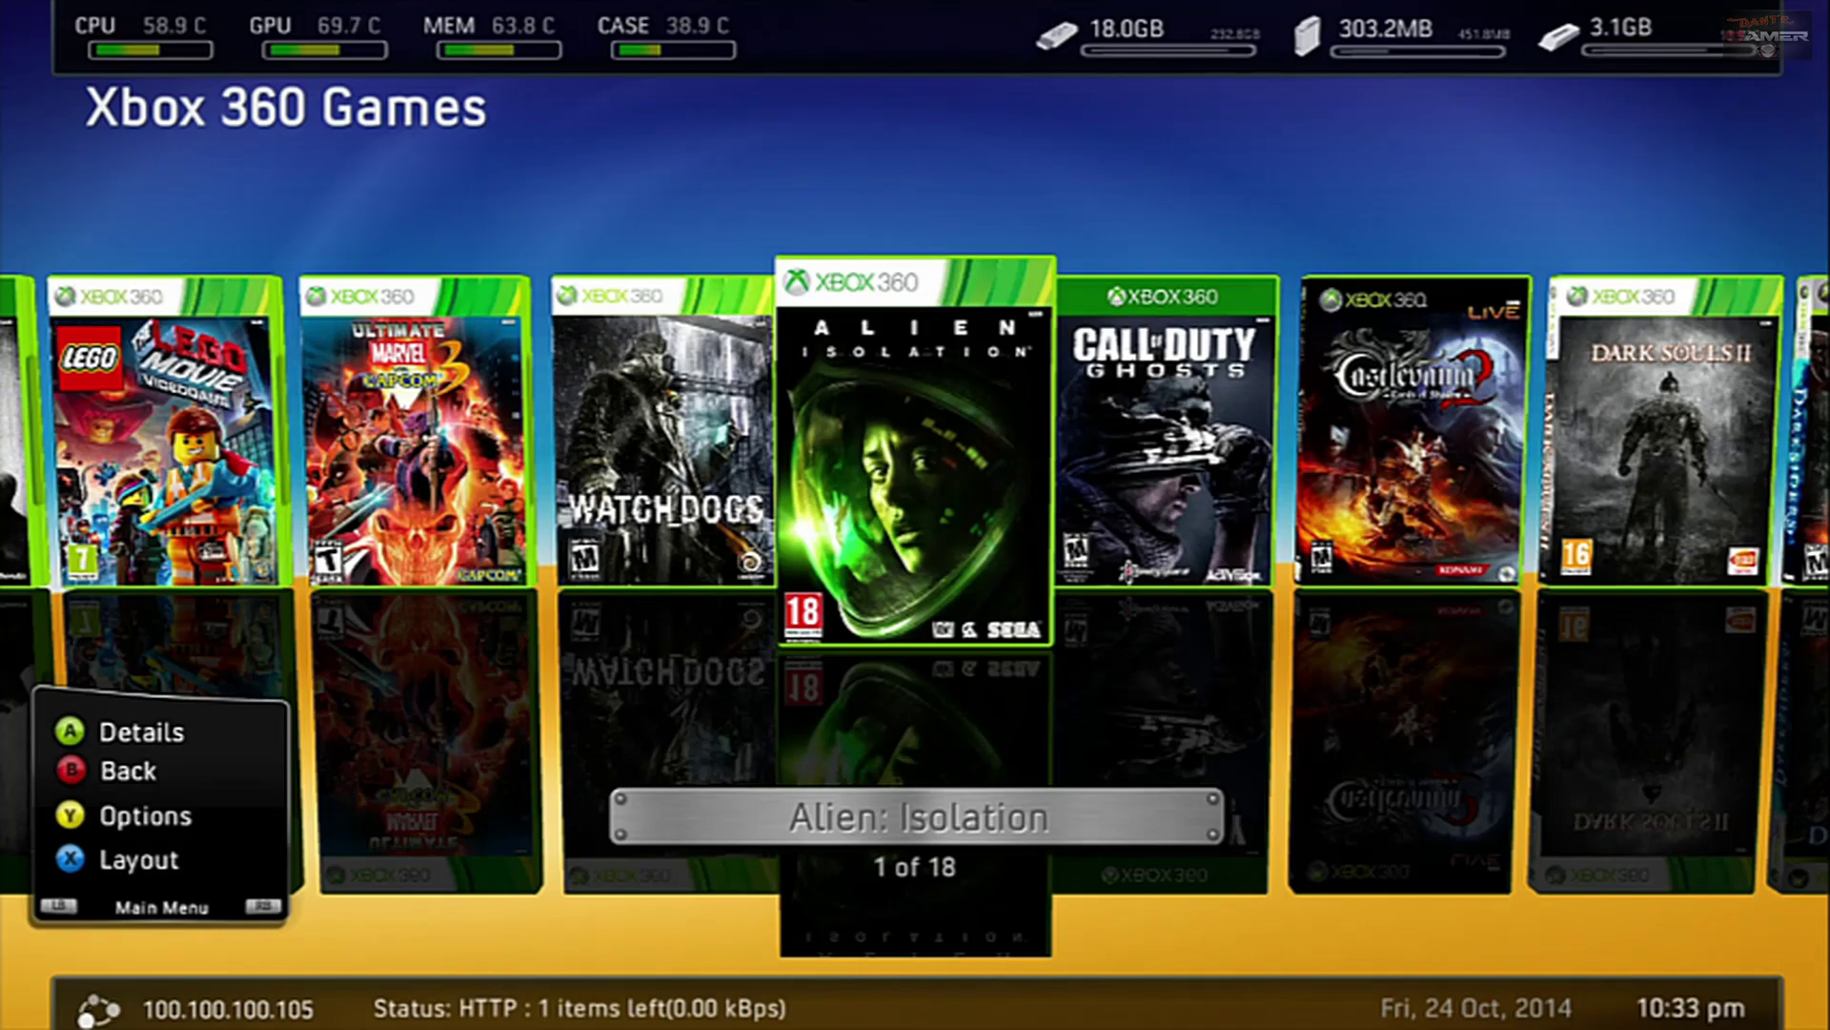
- Browse the Xbox 360 game covers from Alien: Isolation towards Darksiders
key("Right")
key("Right")
key("Right")
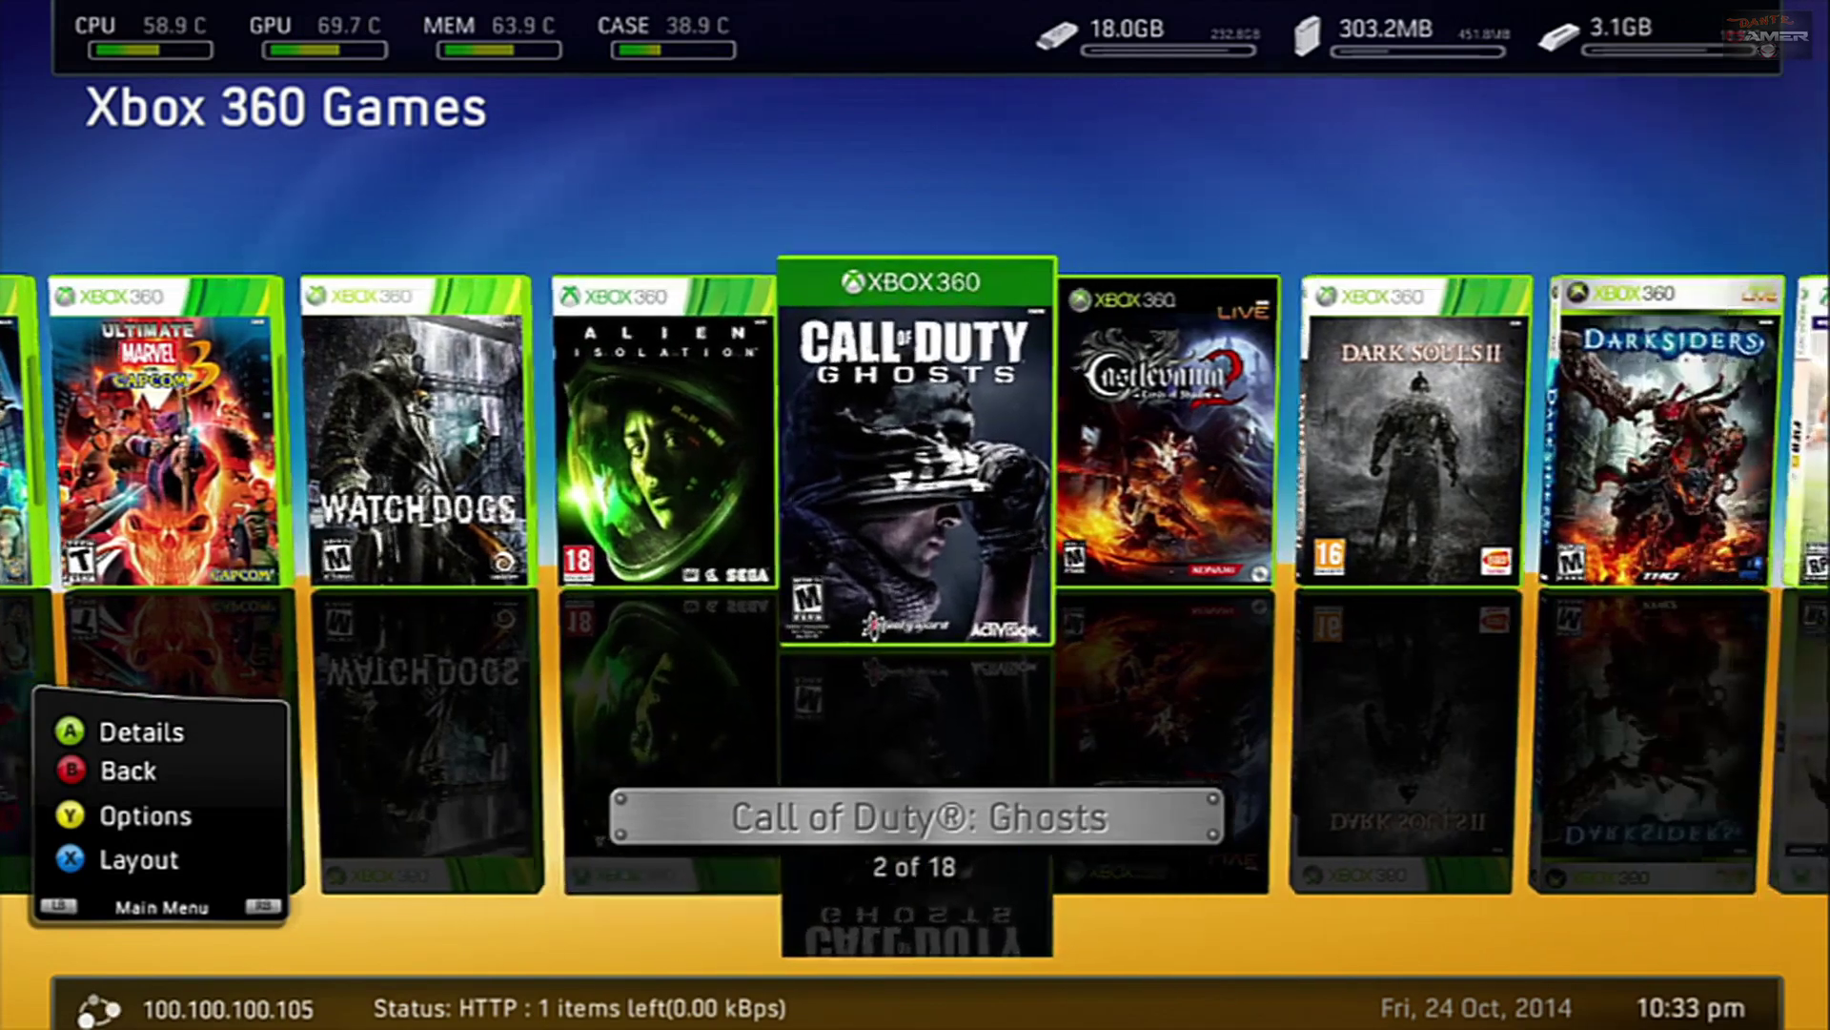